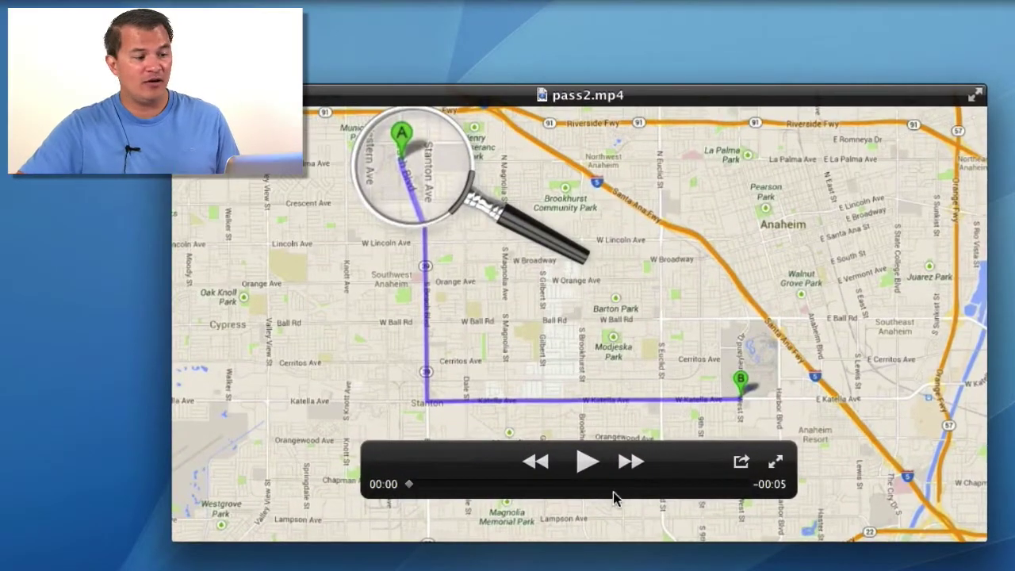
- Scrub through pass2.mp4 and reference.mp4 to preview the magnifying glass and the red circle travelling along the map route
{"action": "left_click_drag", "start_coordinate": [474, 486], "coordinate": [476, 506]}
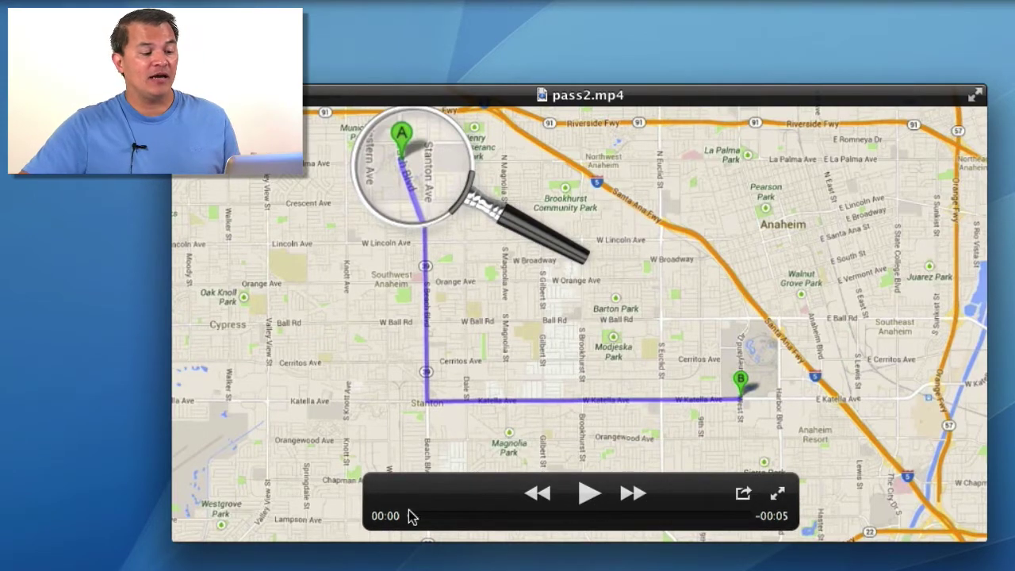
{"action": "mouse_move", "coordinate": [428, 519]}
{"action": "left_mouse_down"}
{"action": "mouse_move", "coordinate": [601, 531]}
{"action": "mouse_move", "coordinate": [564, 534]}
{"action": "left_mouse_up"}
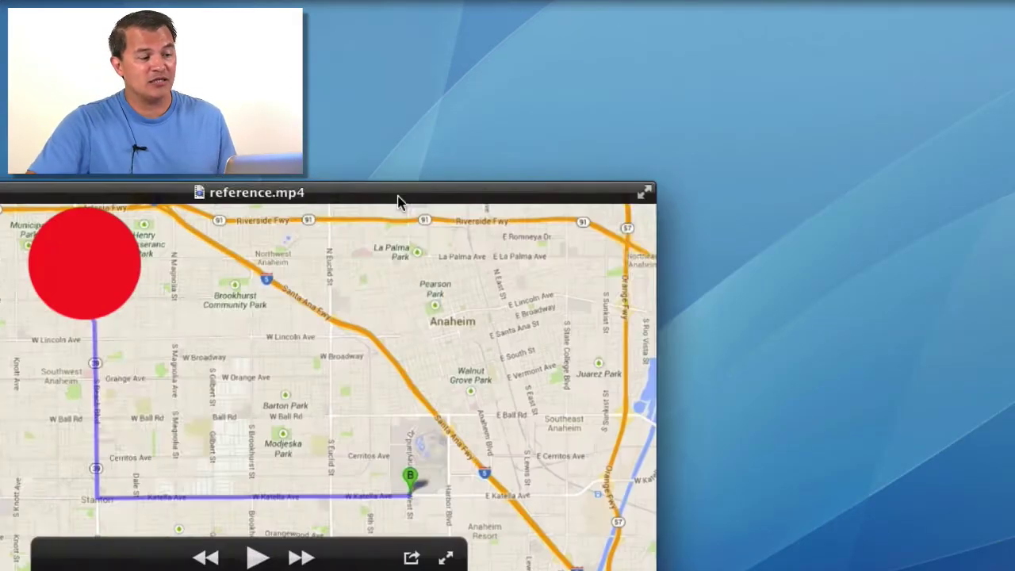
{"action": "left_click_drag", "start_coordinate": [401, 201], "coordinate": [753, 202]}
{"action": "mouse_move", "coordinate": [436, 453]}
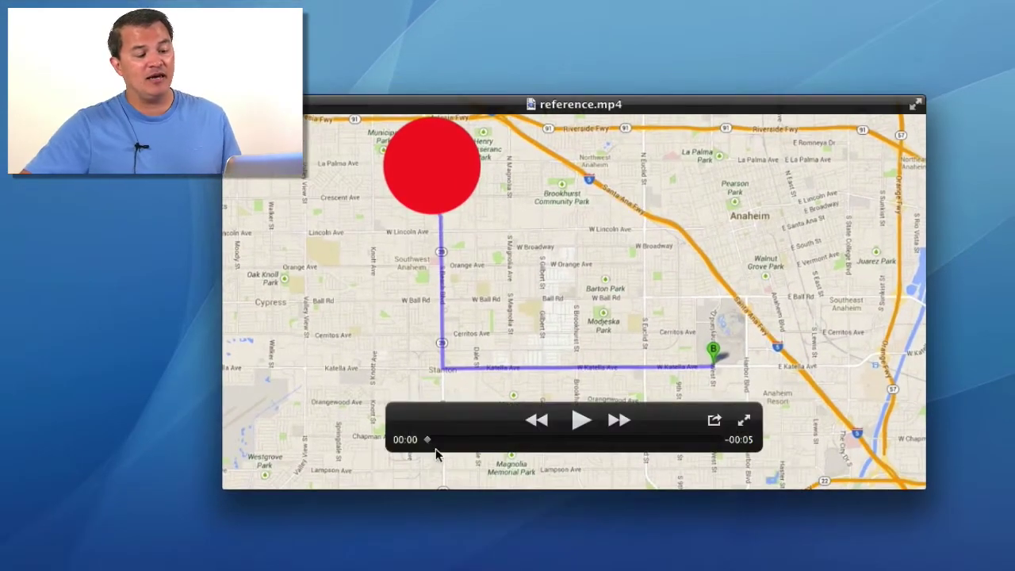
{"action": "left_click_drag", "start_coordinate": [428, 445], "coordinate": [499, 444]}
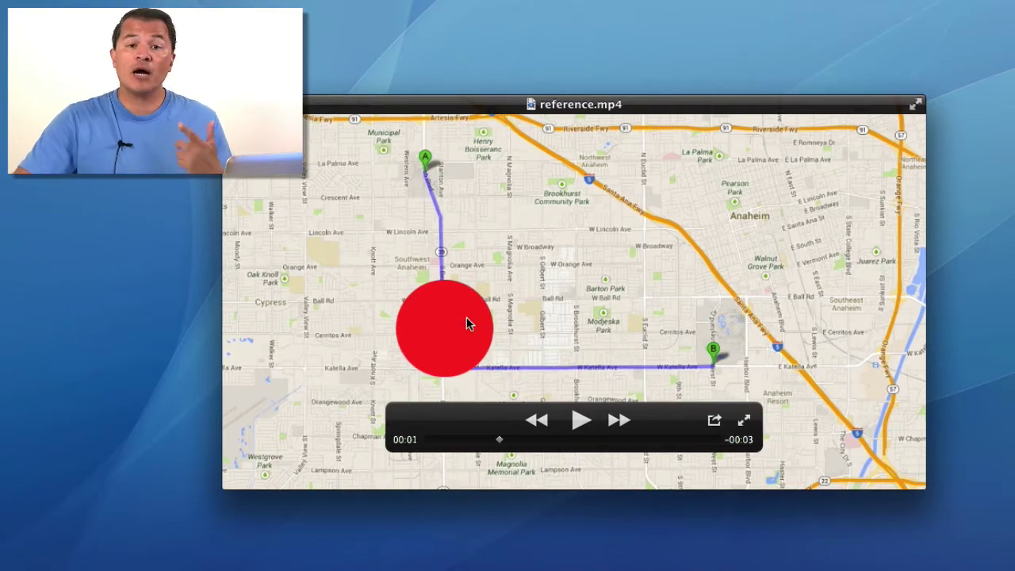
- Move reference.mp4 below pass2.mp4 and scrub pass2.mp4 backward to compare the magnifying glass with the red circle
{"action": "left_click_drag", "start_coordinate": [413, 108], "coordinate": [353, 188]}
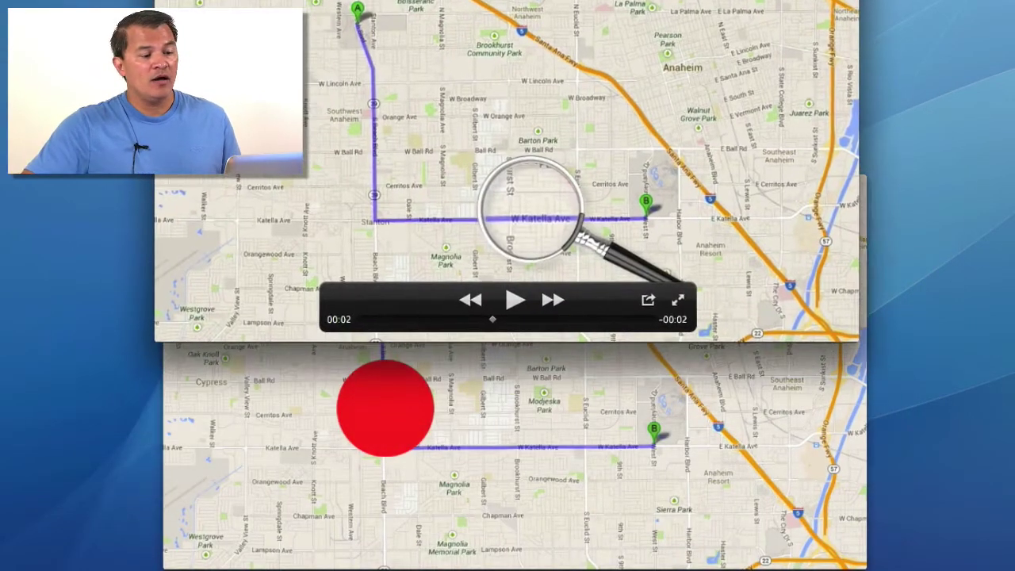
{"action": "mouse_move", "coordinate": [498, 327]}
{"action": "left_mouse_down"}
{"action": "mouse_move", "coordinate": [469, 328]}
{"action": "mouse_move", "coordinate": [478, 328]}
{"action": "left_mouse_up"}
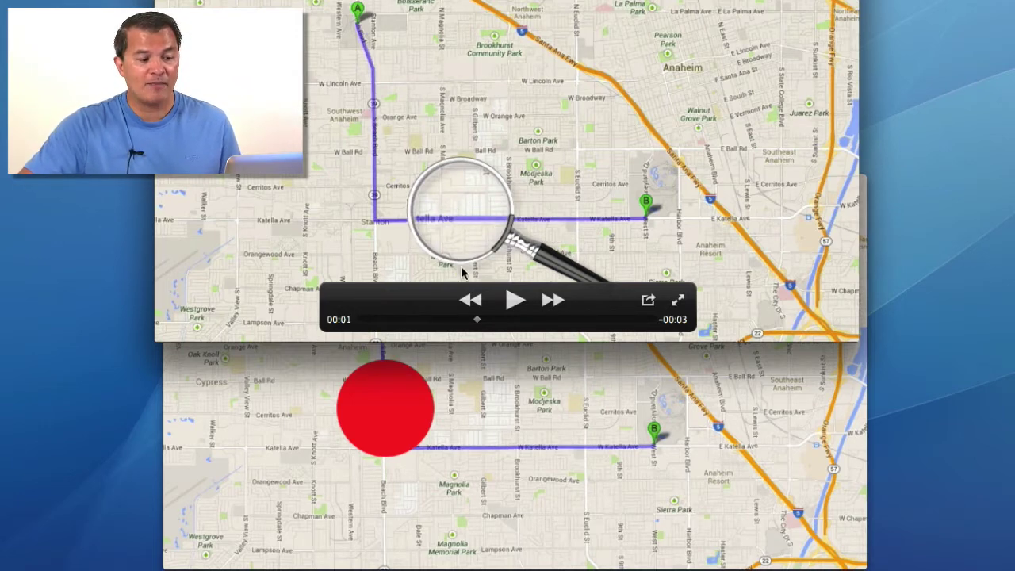
{"action": "left_click_drag", "start_coordinate": [477, 317], "coordinate": [460, 322]}
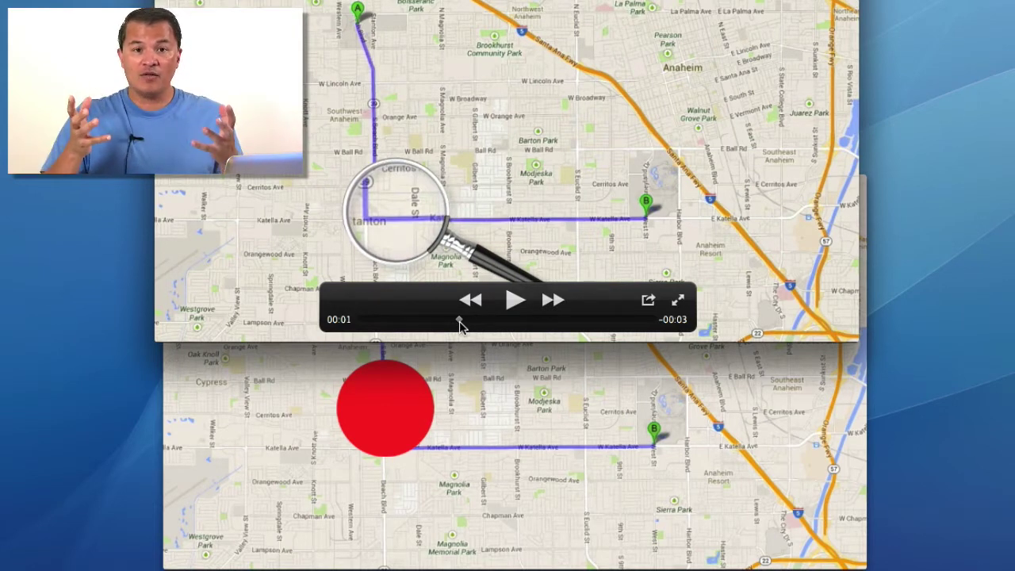
{"action": "left_click_drag", "start_coordinate": [460, 322], "coordinate": [432, 324]}
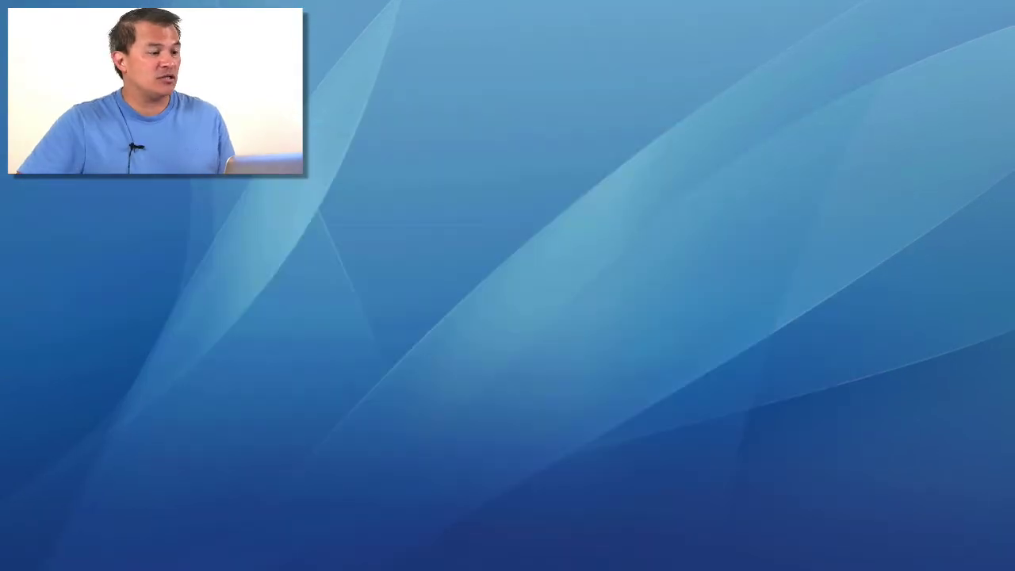
- Switch to ScreenFlow and enlarge the timeline area of the untitled project
{"action": "mouse_move", "coordinate": [293, 559]}
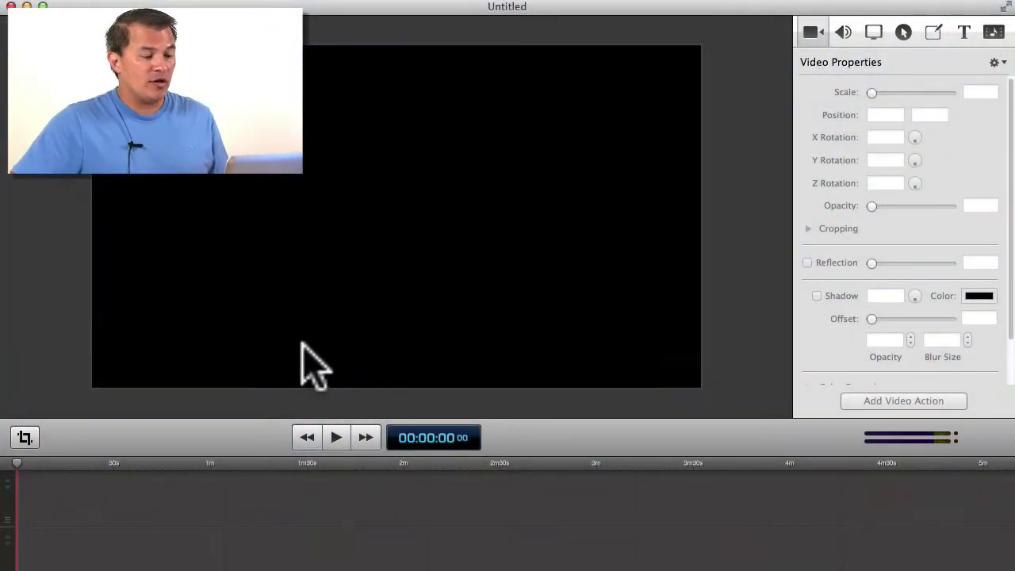
{"action": "left_click_drag", "start_coordinate": [254, 453], "coordinate": [238, 357]}
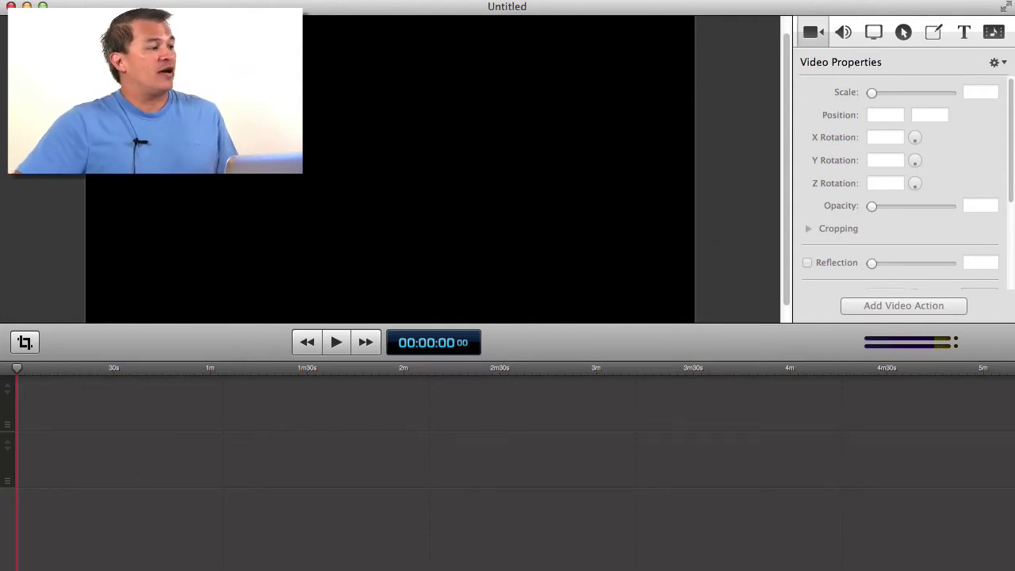
- Scrub reference.mp4 forward to 2 seconds to review the red circle's path, and close the video
{"action": "left_click_drag", "start_coordinate": [329, 11], "coordinate": [617, 141]}
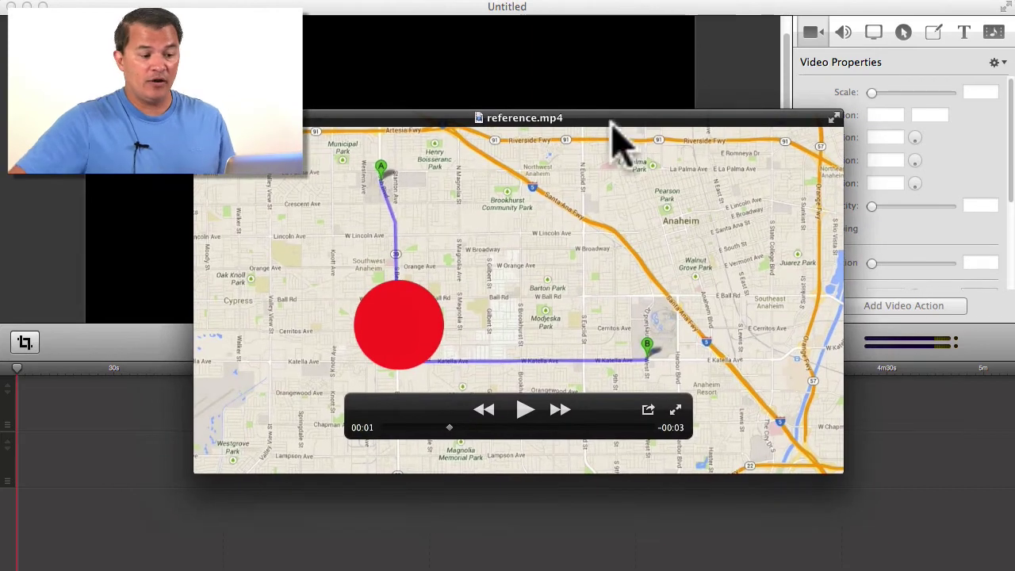
{"action": "left_click_drag", "start_coordinate": [449, 427], "coordinate": [495, 428]}
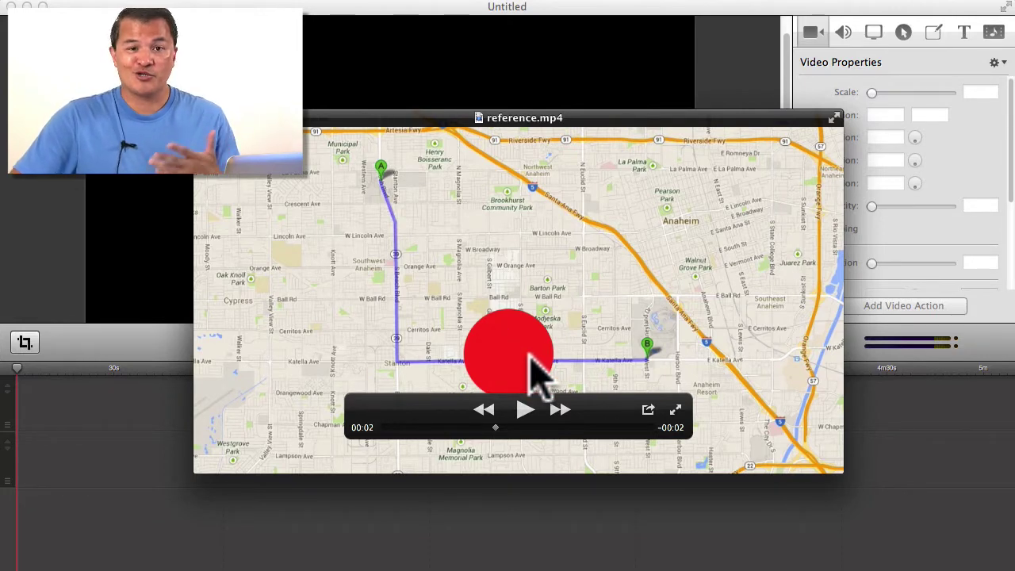
{"action": "key", "text": "super+w"}
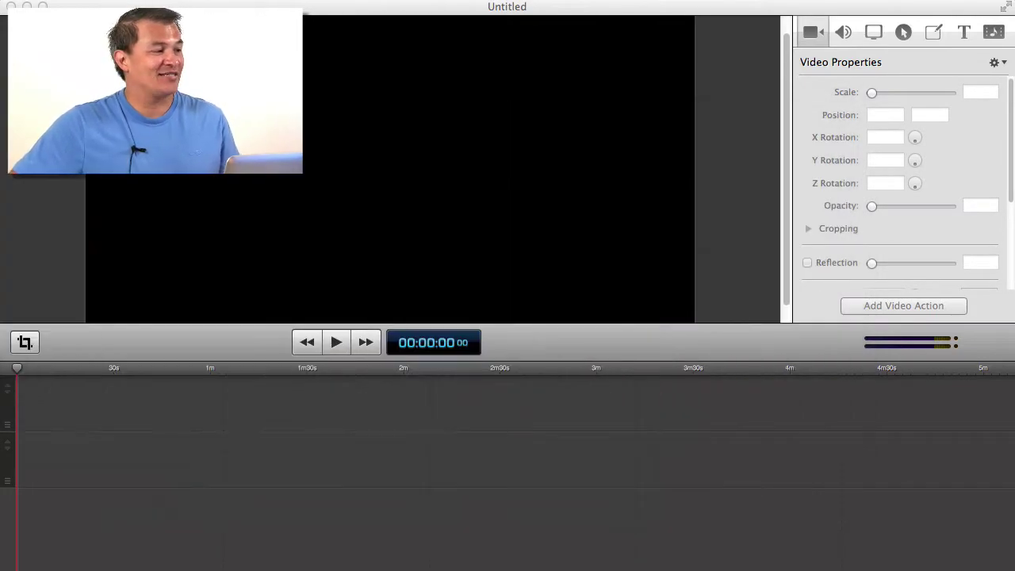
- Import small-scale.jpg into the project media and add it to the timeline at the scrubber
{"action": "left_click", "coordinate": [643, 262]}
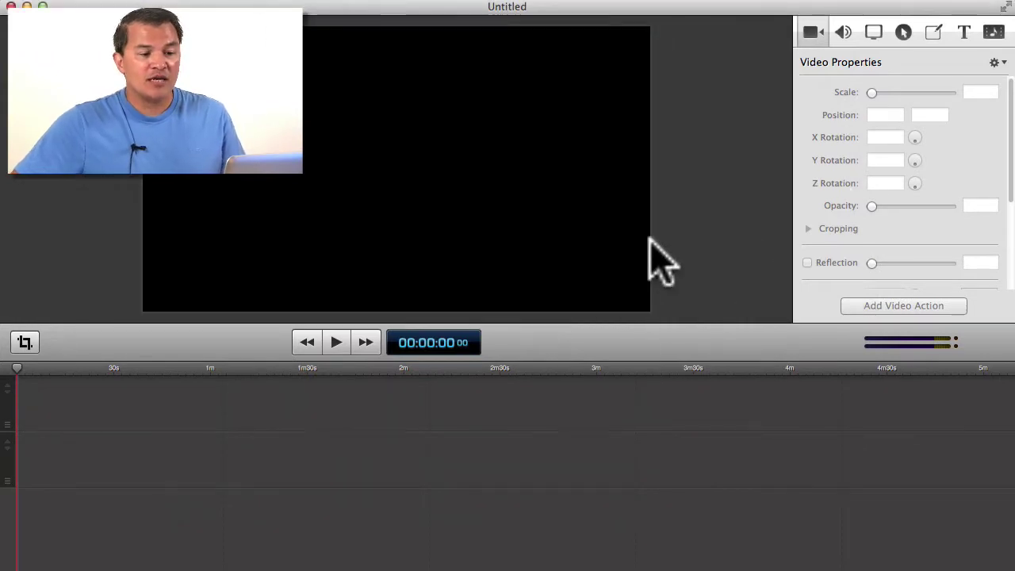
{"action": "left_click", "coordinate": [994, 32]}
{"action": "left_click", "coordinate": [872, 313]}
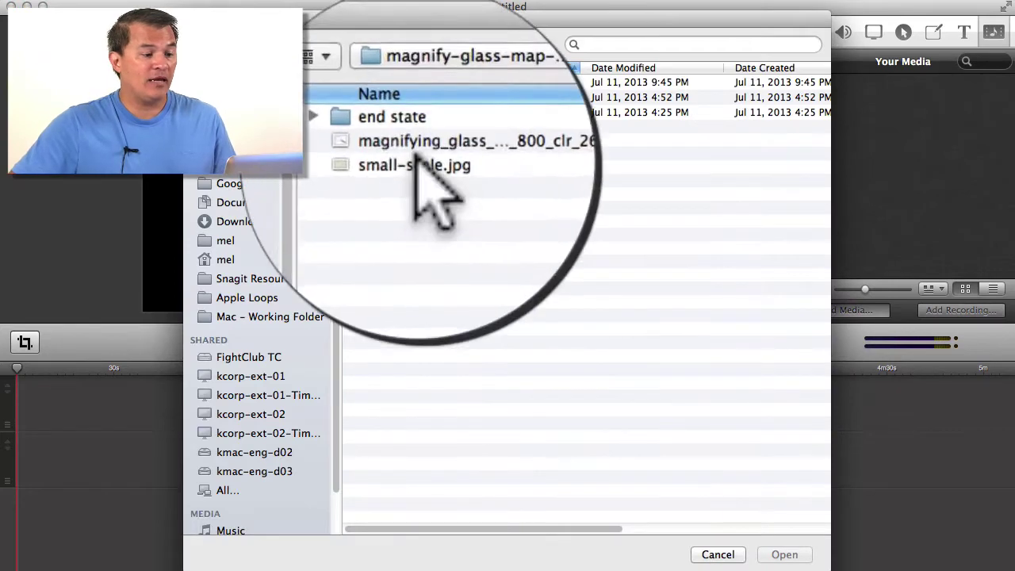
{"action": "left_click", "coordinate": [418, 163]}
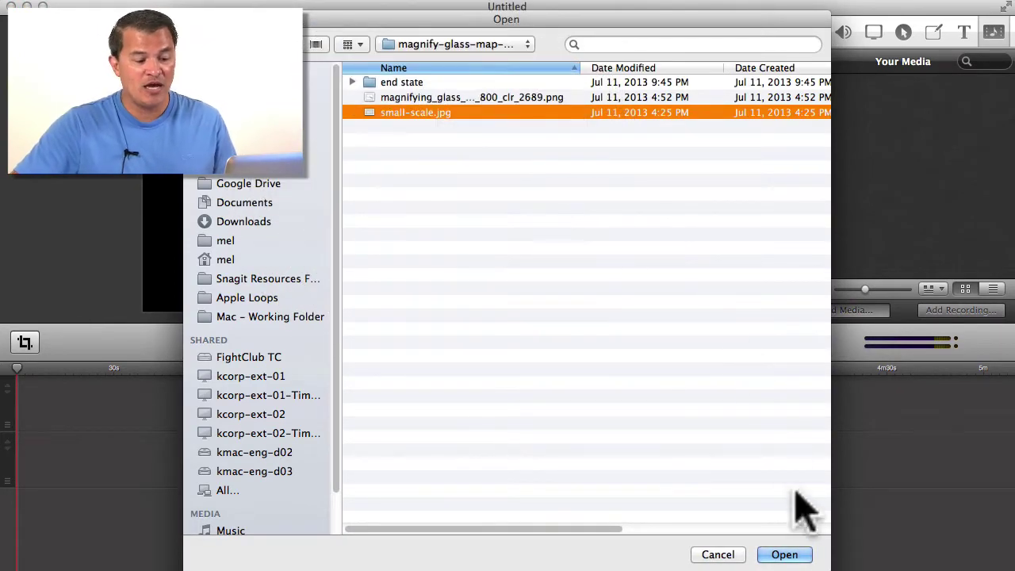
{"action": "left_click", "coordinate": [784, 554]}
{"action": "right_click", "coordinate": [851, 117]}
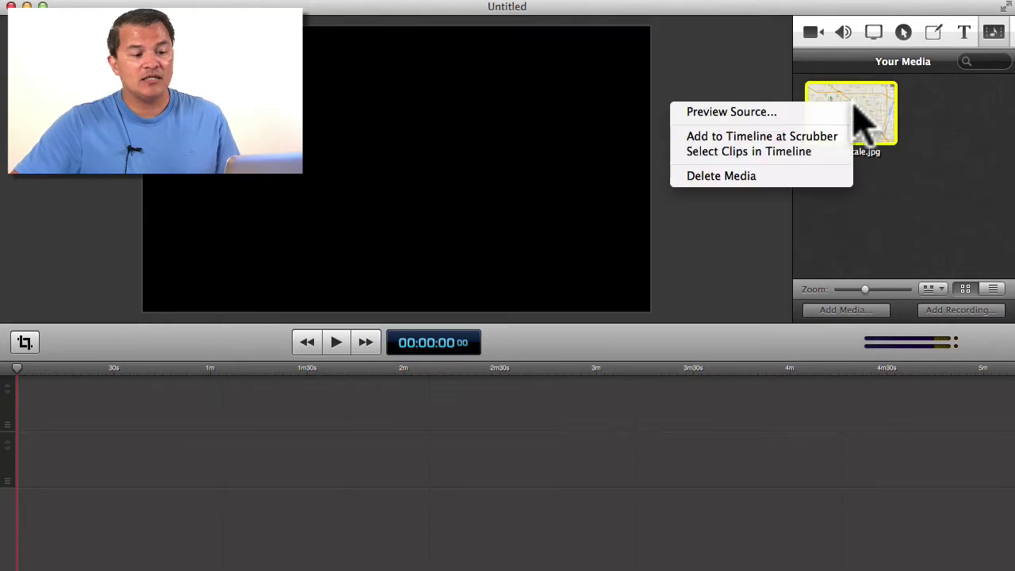
{"action": "left_click", "coordinate": [746, 138]}
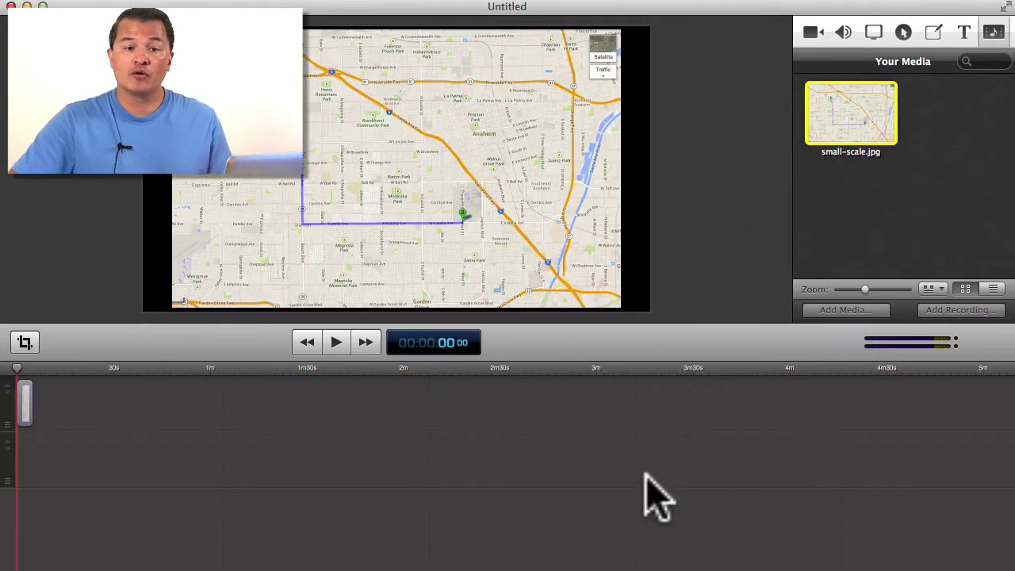
- Magnify the timeline around the small-scale.jpg clip and place the scrubber at 1 second
{"action": "left_click", "coordinate": [317, 277]}
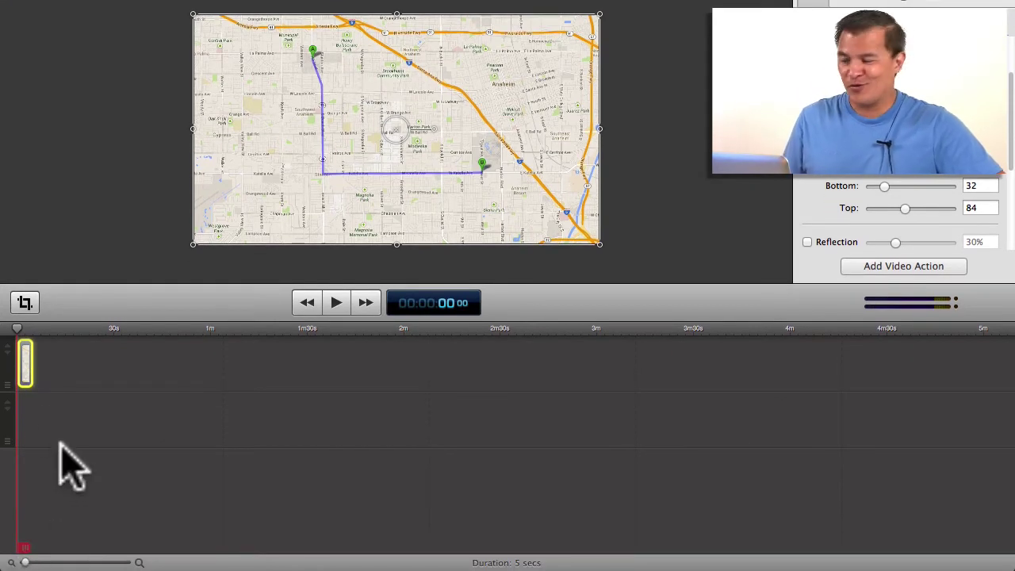
{"action": "left_click_drag", "start_coordinate": [27, 562], "coordinate": [70, 562]}
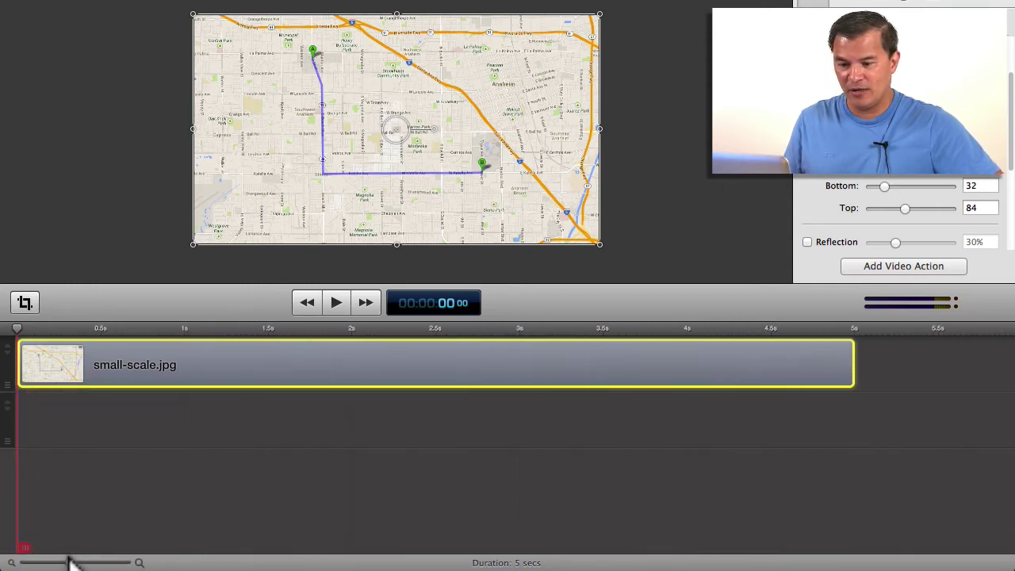
{"action": "left_click_drag", "start_coordinate": [358, 362], "coordinate": [336, 363]}
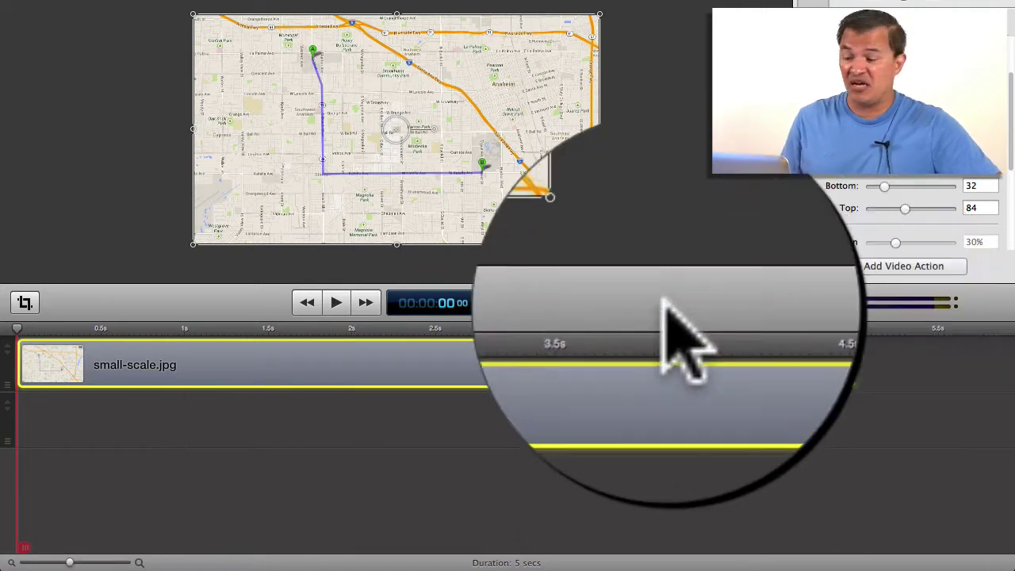
{"action": "left_click_drag", "start_coordinate": [17, 327], "coordinate": [195, 328]}
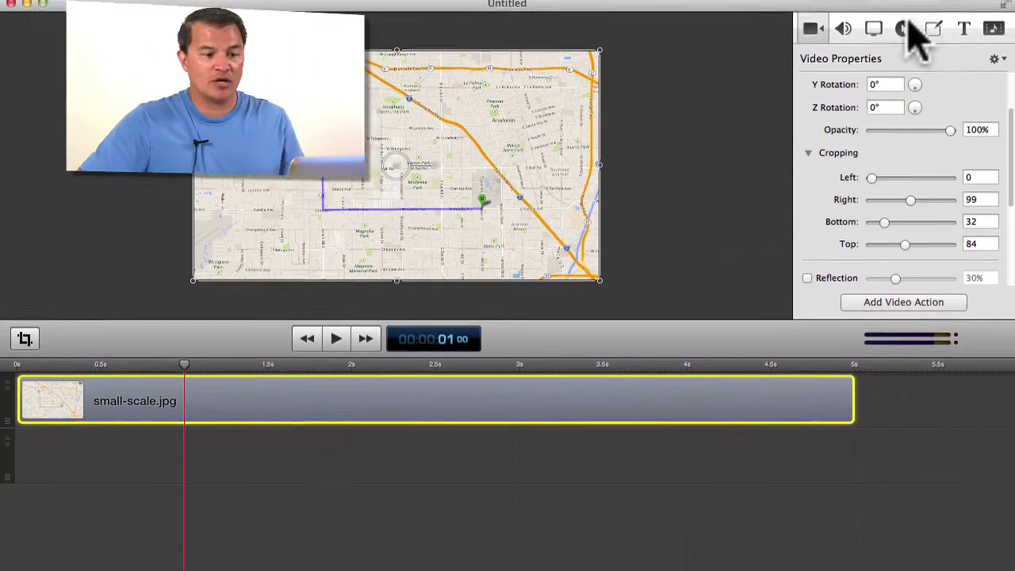
- Add an annotations clip at the scrubber and draw a circle outline around marker A on the map
{"action": "left_click", "coordinate": [933, 32]}
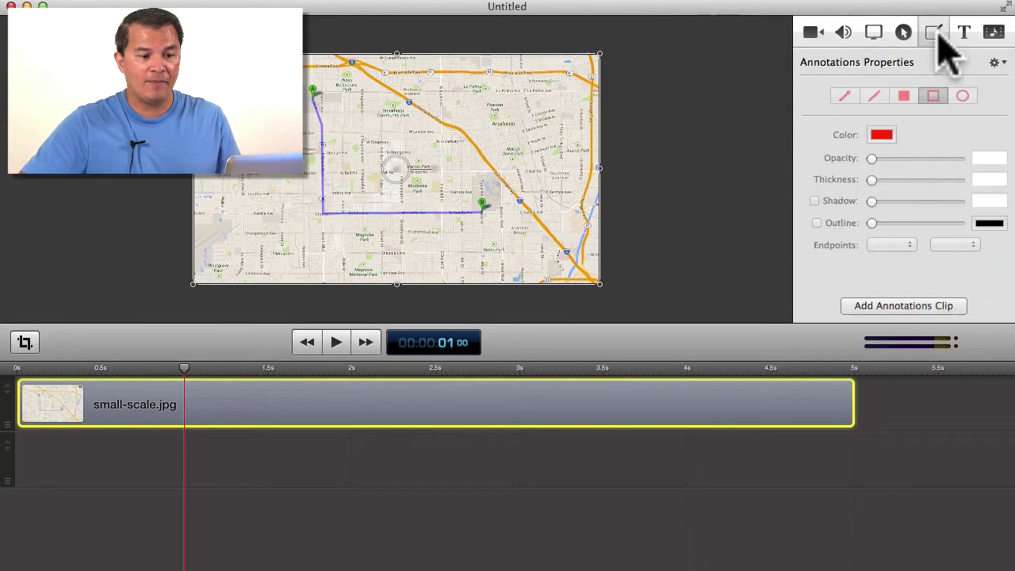
{"action": "left_click", "coordinate": [901, 305]}
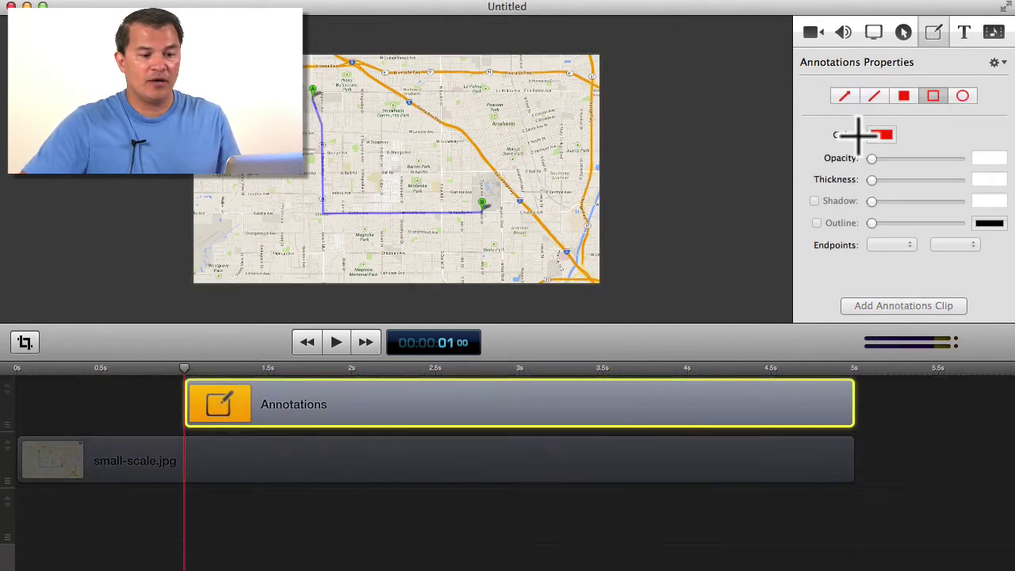
{"action": "left_click", "coordinate": [964, 97]}
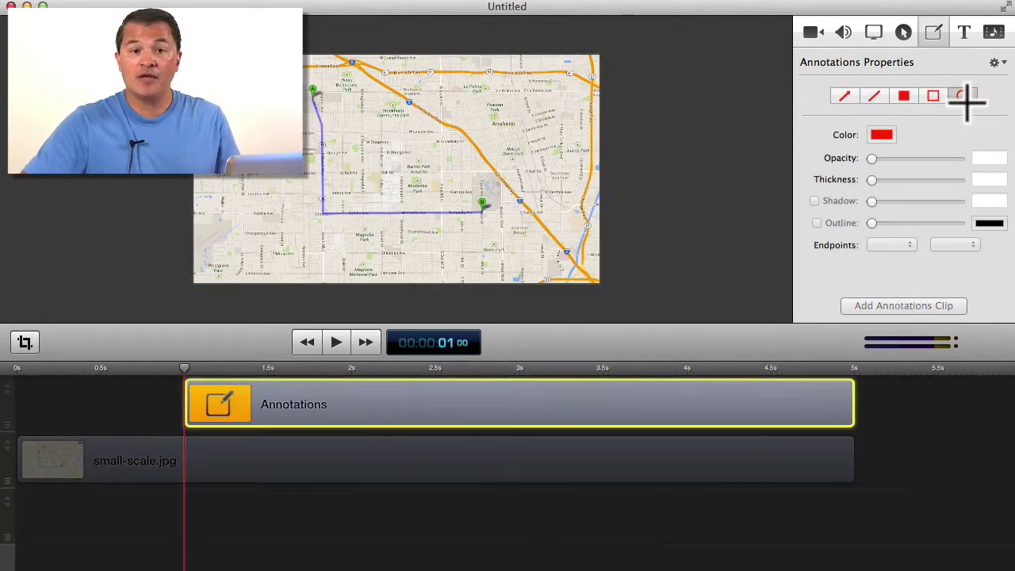
{"action": "left_click_drag", "start_coordinate": [282, 82], "coordinate": [354, 153]}
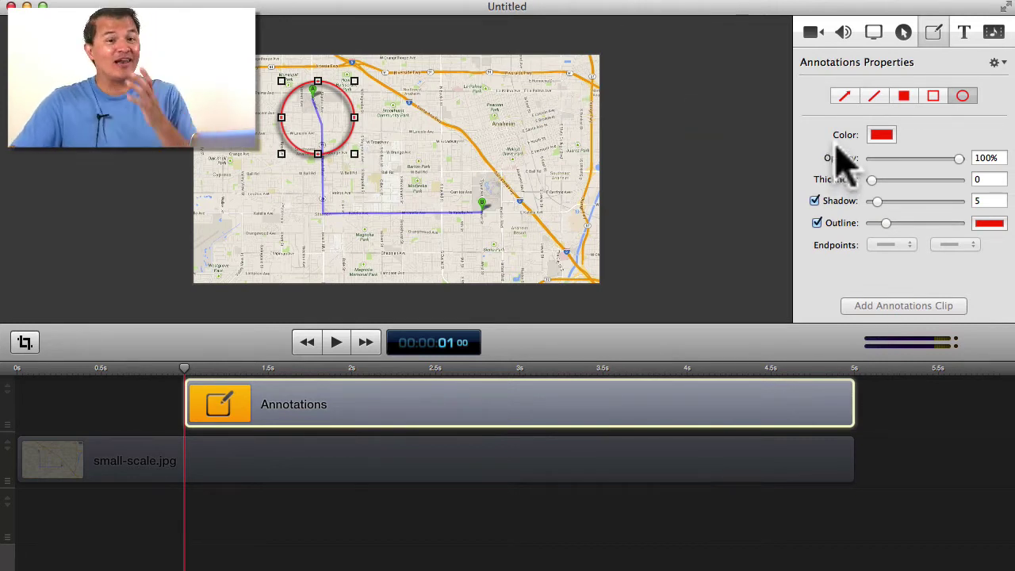
{"action": "left_click", "coordinate": [904, 96]}
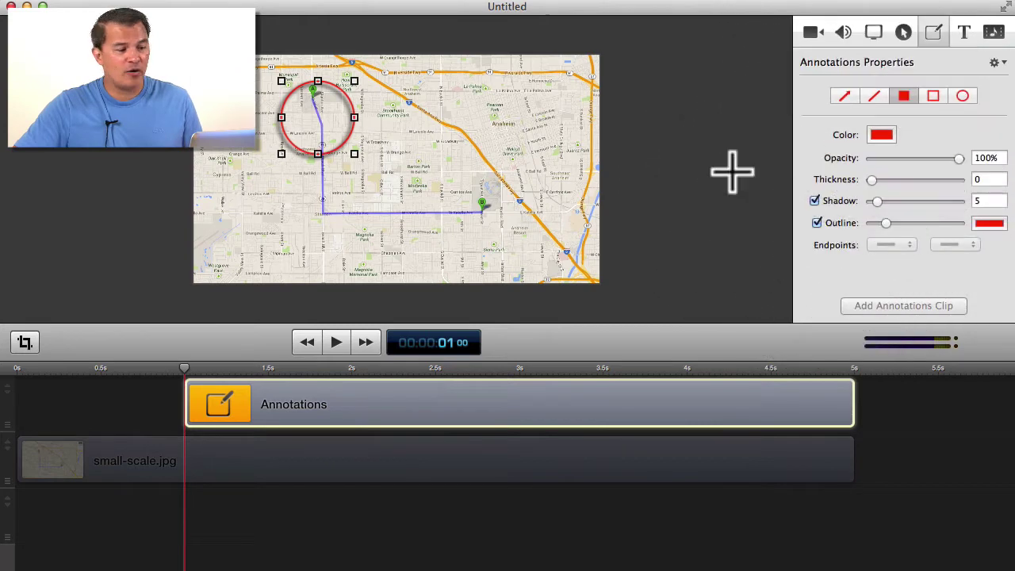
{"action": "mouse_move", "coordinate": [433, 107]}
{"action": "left_mouse_down"}
{"action": "mouse_move", "coordinate": [525, 187]}
{"action": "mouse_move", "coordinate": [541, 187]}
{"action": "left_mouse_up"}
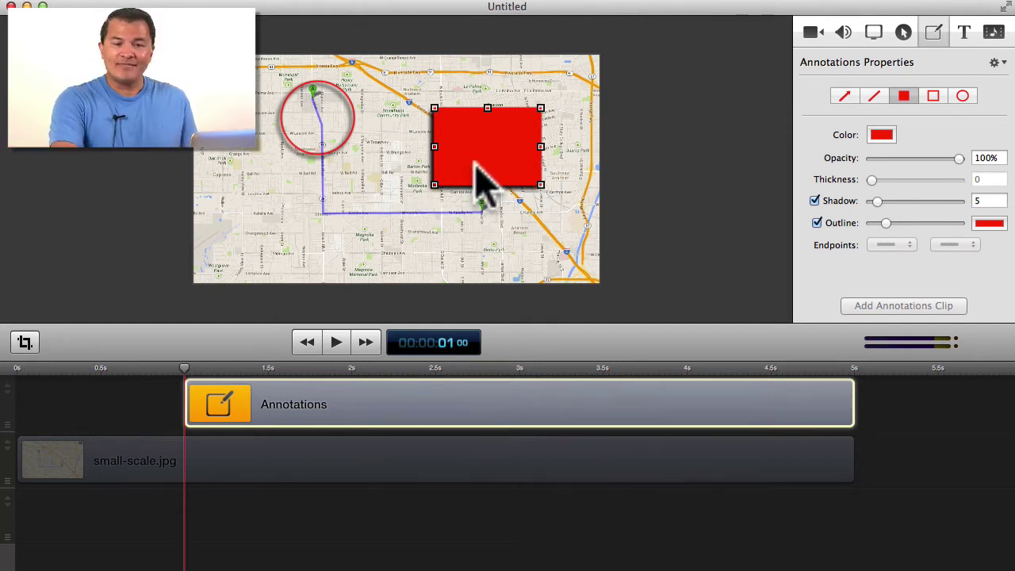
{"action": "key", "text": "Delete"}
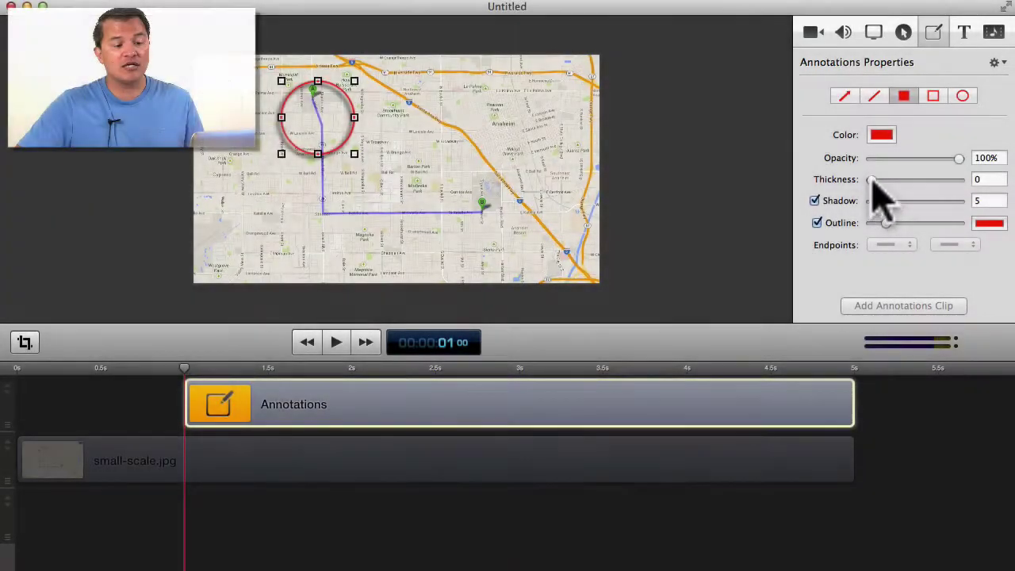
- Fill the circle by setting its thickness to 236, and turn off its shadow and outline
{"action": "left_click_drag", "start_coordinate": [872, 181], "coordinate": [931, 180]}
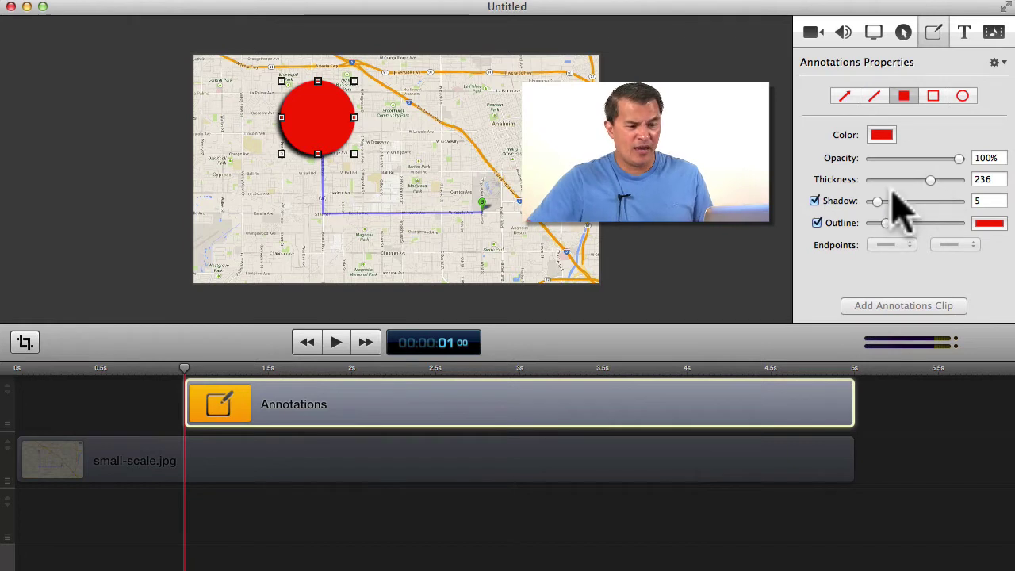
{"action": "left_click", "coordinate": [814, 201]}
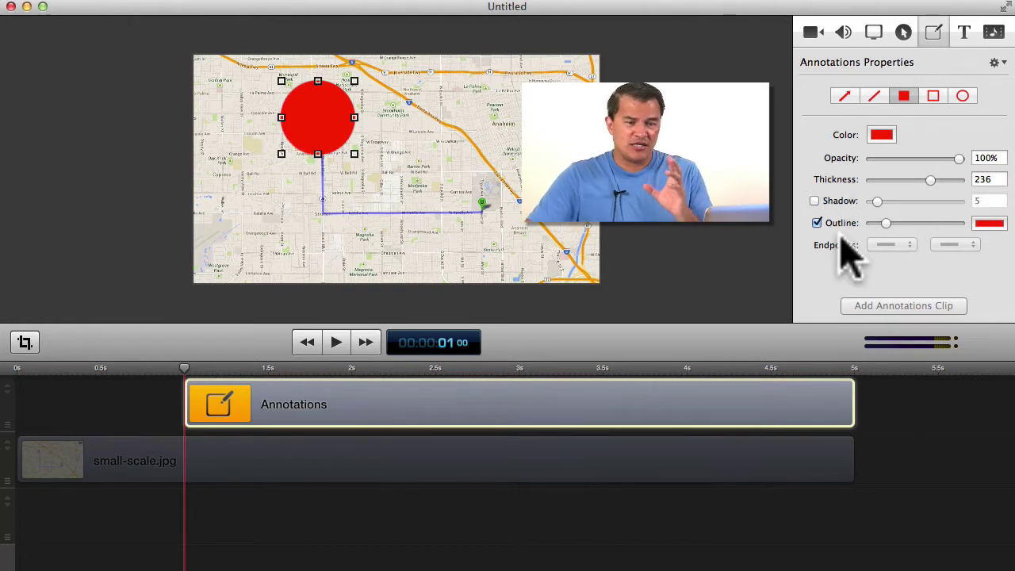
{"action": "left_click", "coordinate": [836, 225]}
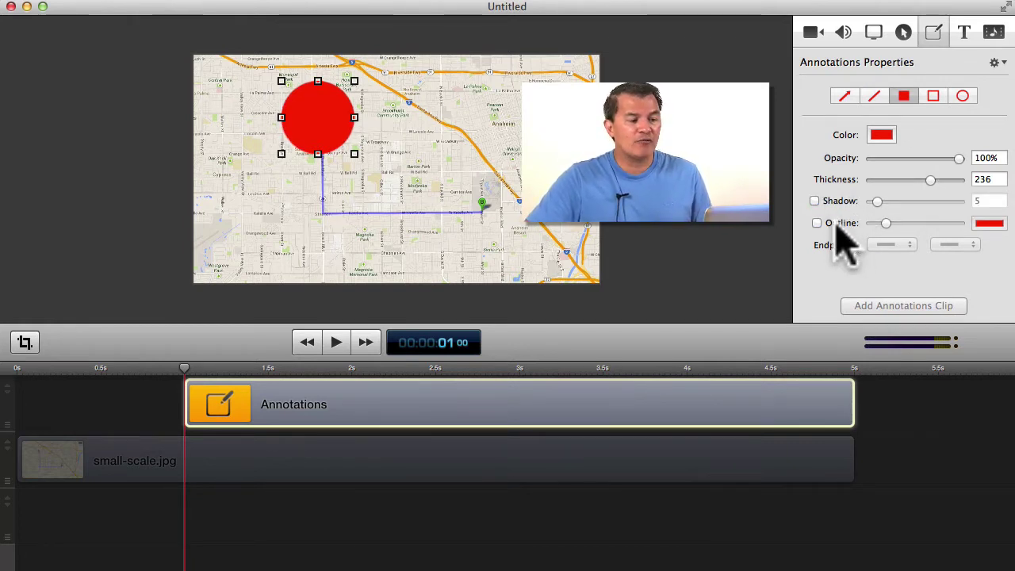
- Position the red circle centrally over marker A and extend the annotations clip back to the start of the timeline
{"action": "mouse_move", "coordinate": [315, 130]}
{"action": "left_mouse_down"}
{"action": "mouse_move", "coordinate": [331, 130]}
{"action": "mouse_move", "coordinate": [312, 111]}
{"action": "left_mouse_up"}
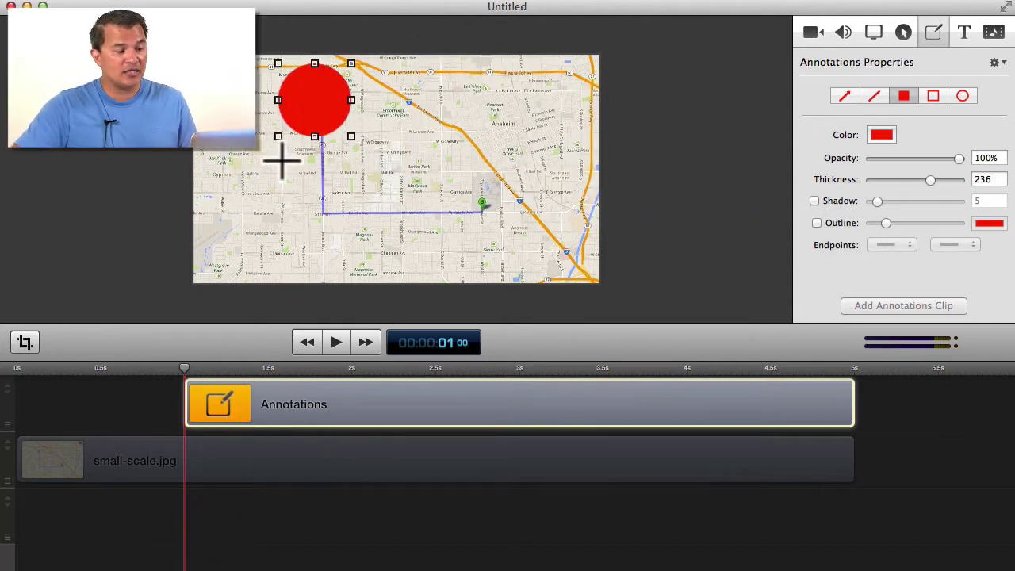
{"action": "mouse_move", "coordinate": [313, 119]}
{"action": "left_mouse_down"}
{"action": "mouse_move", "coordinate": [317, 220]}
{"action": "mouse_move", "coordinate": [482, 226]}
{"action": "mouse_move", "coordinate": [475, 233]}
{"action": "mouse_move", "coordinate": [313, 91]}
{"action": "mouse_move", "coordinate": [314, 116]}
{"action": "left_mouse_up"}
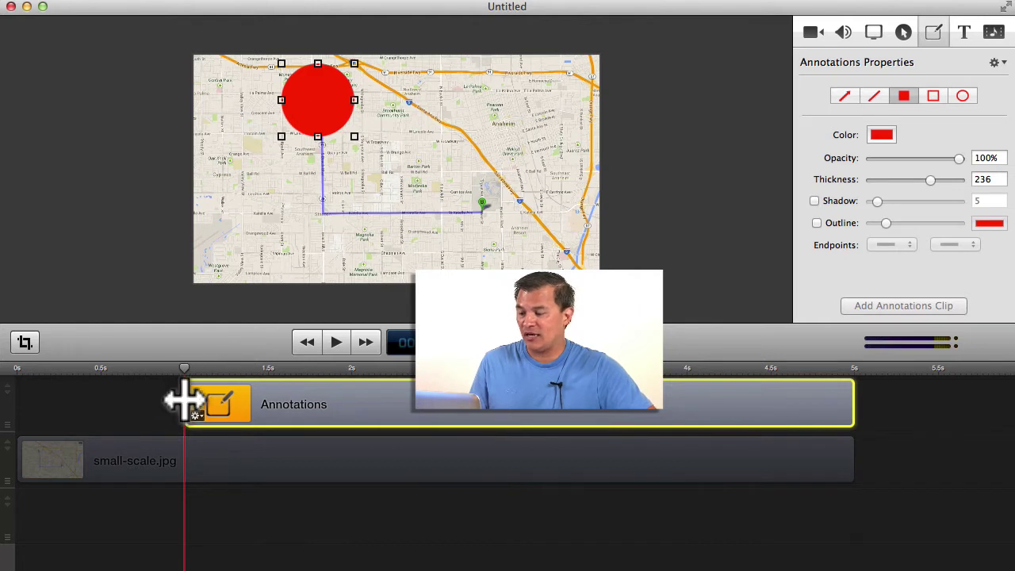
{"action": "left_click_drag", "start_coordinate": [185, 401], "coordinate": [19, 403]}
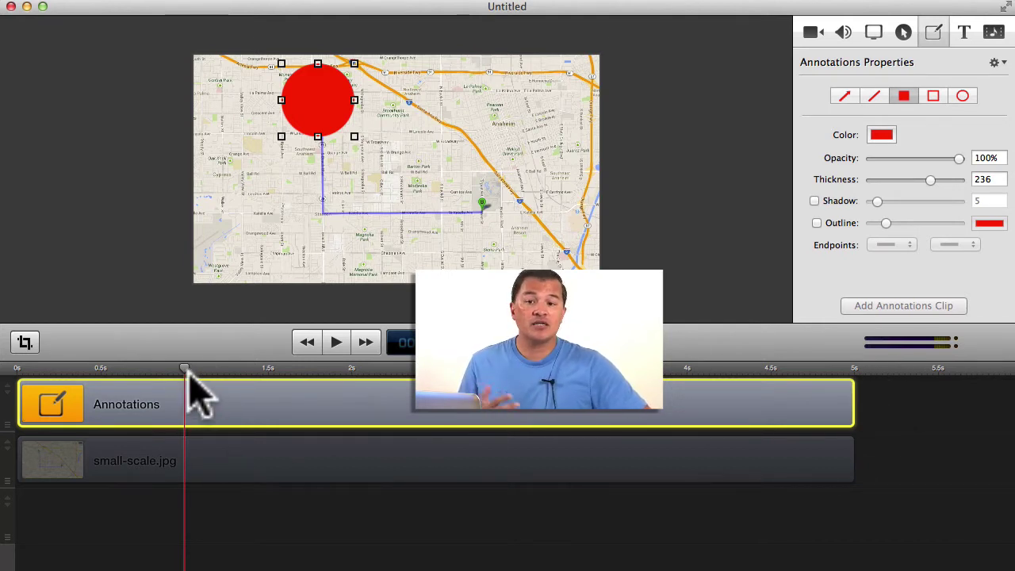
- Adjust the red circle's position over marker A and add a video action to the annotations clip at 1 second
{"action": "mouse_move", "coordinate": [315, 109]}
{"action": "left_mouse_down"}
{"action": "mouse_move", "coordinate": [321, 221]}
{"action": "mouse_move", "coordinate": [317, 117]}
{"action": "left_mouse_up"}
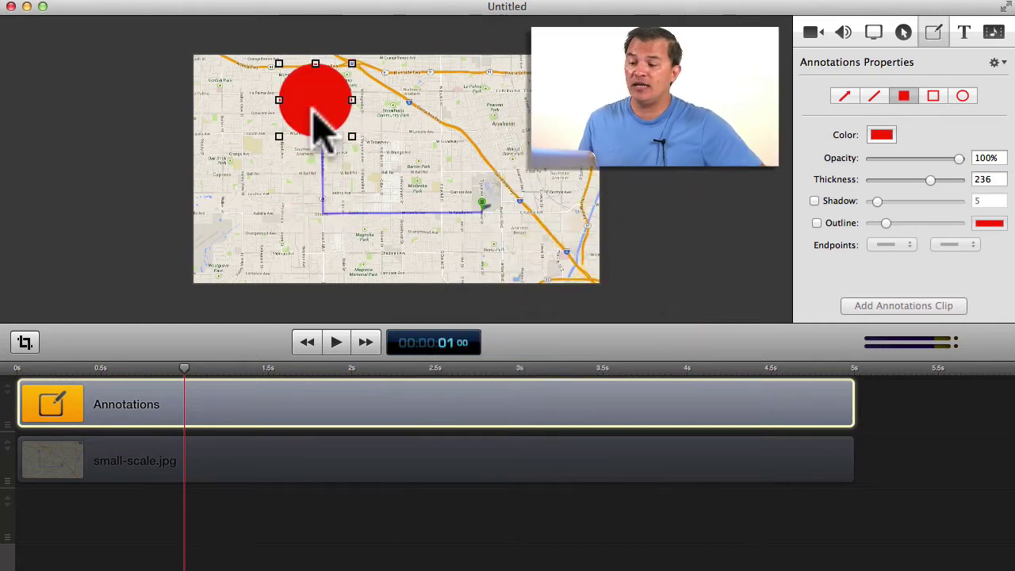
{"action": "left_click", "coordinate": [810, 33]}
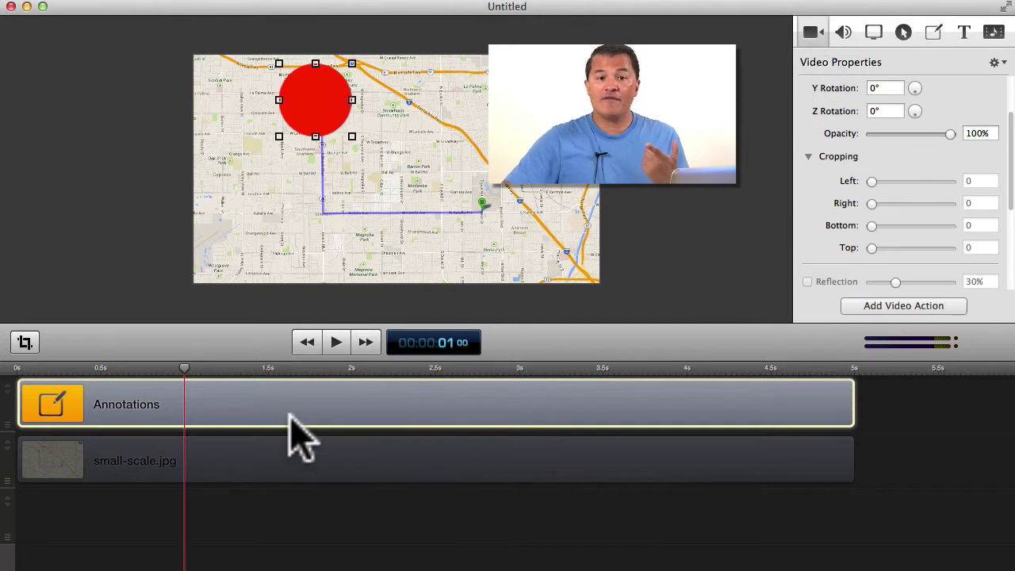
{"action": "left_click", "coordinate": [888, 310]}
{"action": "left_click_drag", "start_coordinate": [131, 404], "coordinate": [222, 414]}
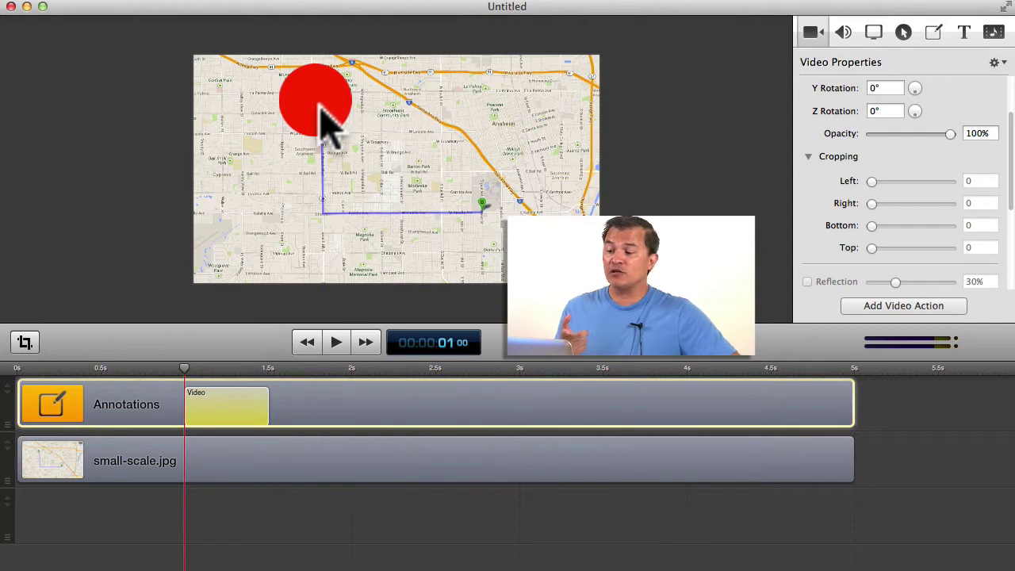
{"action": "left_click", "coordinate": [341, 412]}
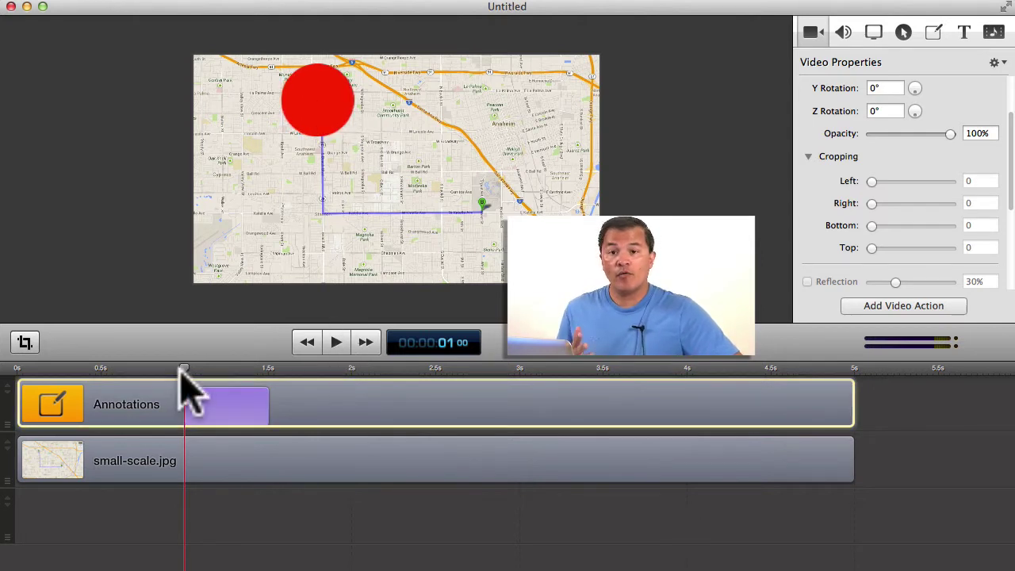
- Move the red circle down to the corner of the route and extend the video action to end at 2 seconds
{"action": "left_click_drag", "start_coordinate": [185, 369], "coordinate": [267, 373]}
{"action": "left_click_drag", "start_coordinate": [315, 114], "coordinate": [324, 242]}
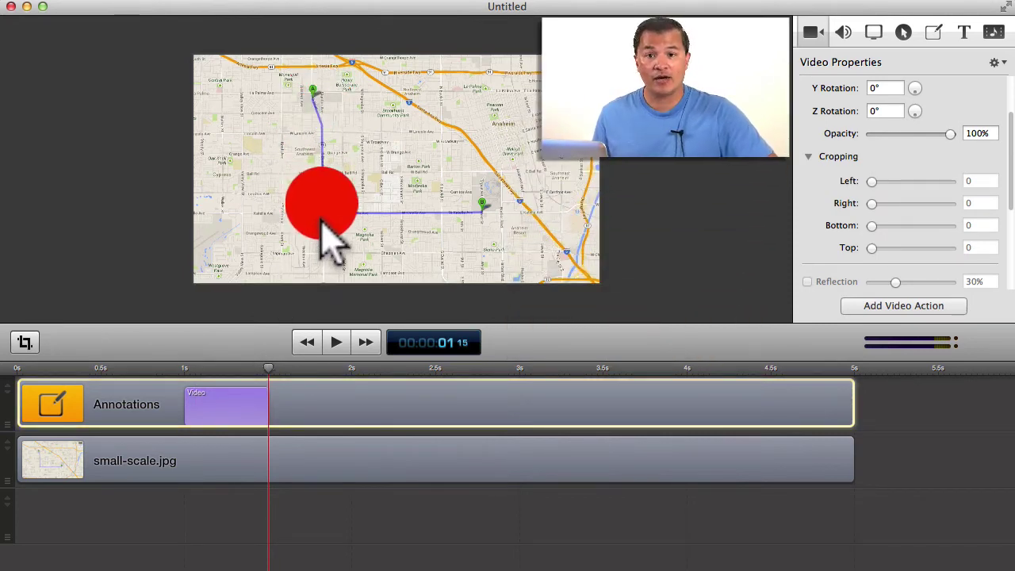
{"action": "left_click", "coordinate": [352, 369]}
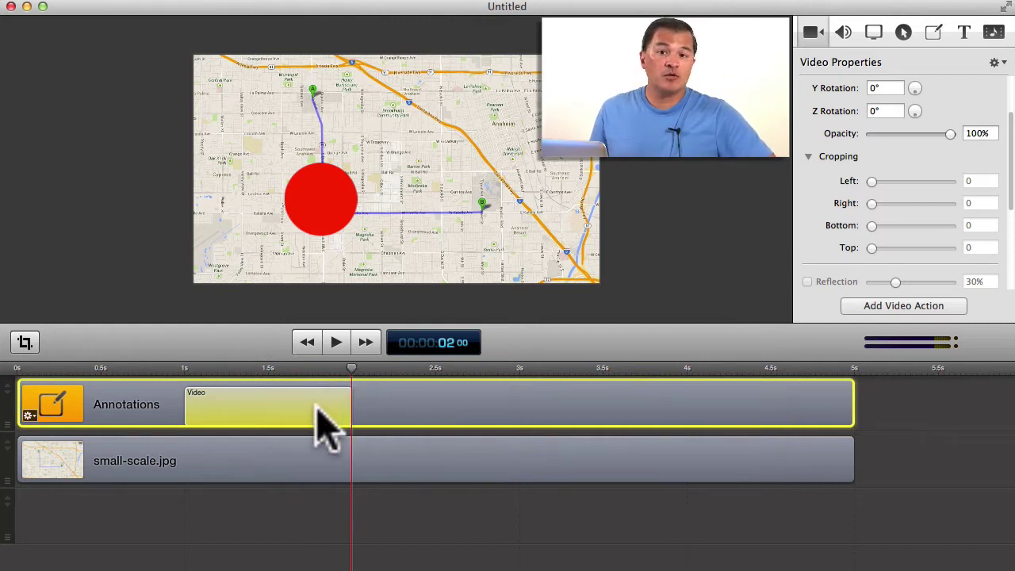
- Duplicate the video action from 2 seconds on the annotations clip, and move the circle over marker B at 3 seconds
{"action": "right_click", "coordinate": [316, 407]}
{"action": "left_click", "coordinate": [347, 428]}
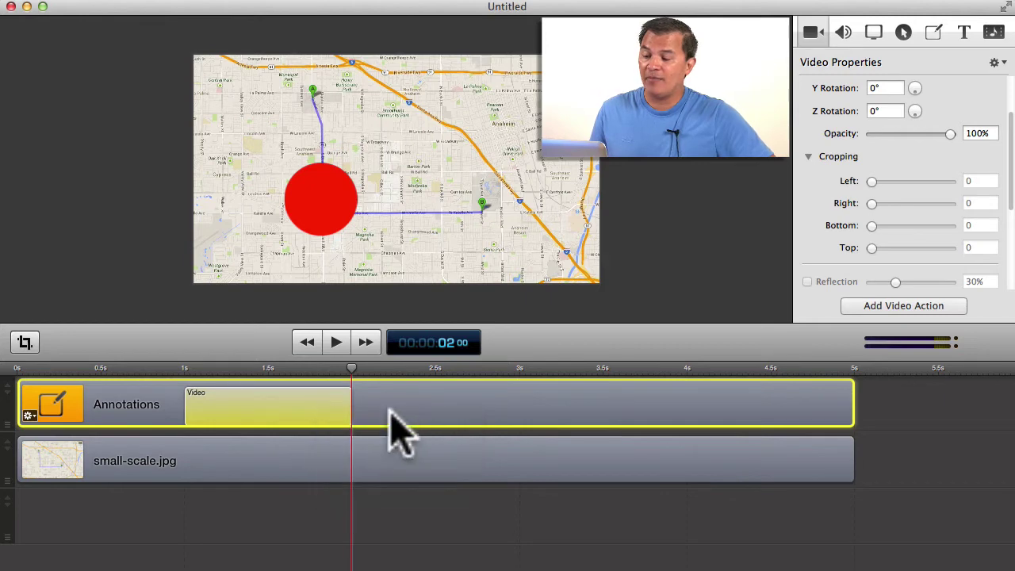
{"action": "left_click", "coordinate": [388, 411]}
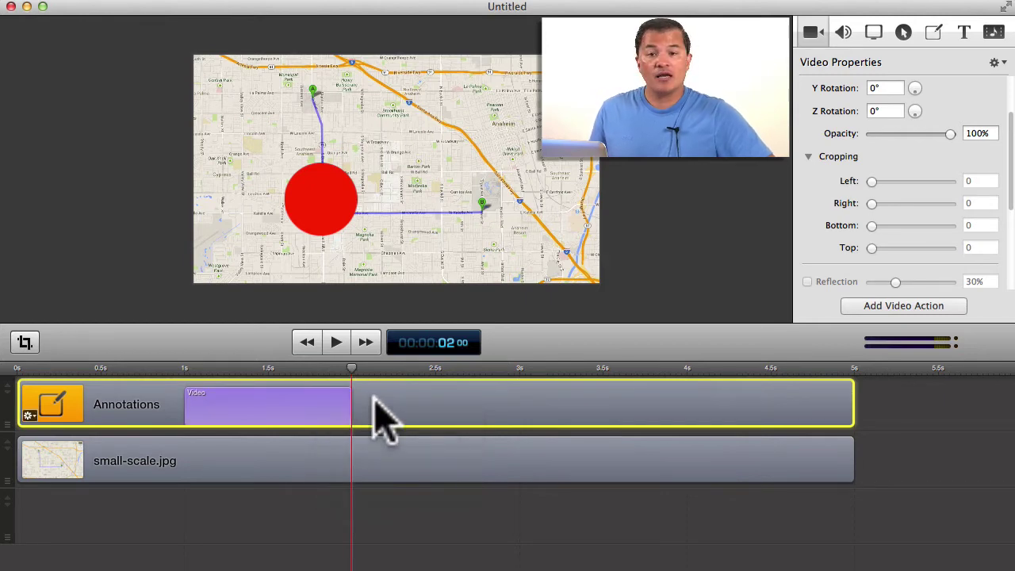
{"action": "right_click", "coordinate": [374, 400]}
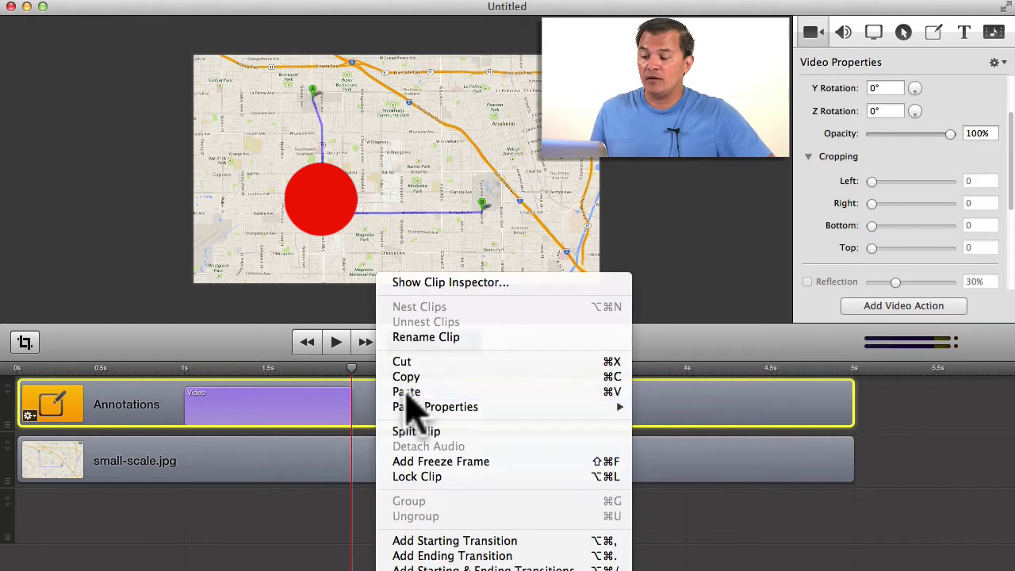
{"action": "left_click", "coordinate": [407, 392]}
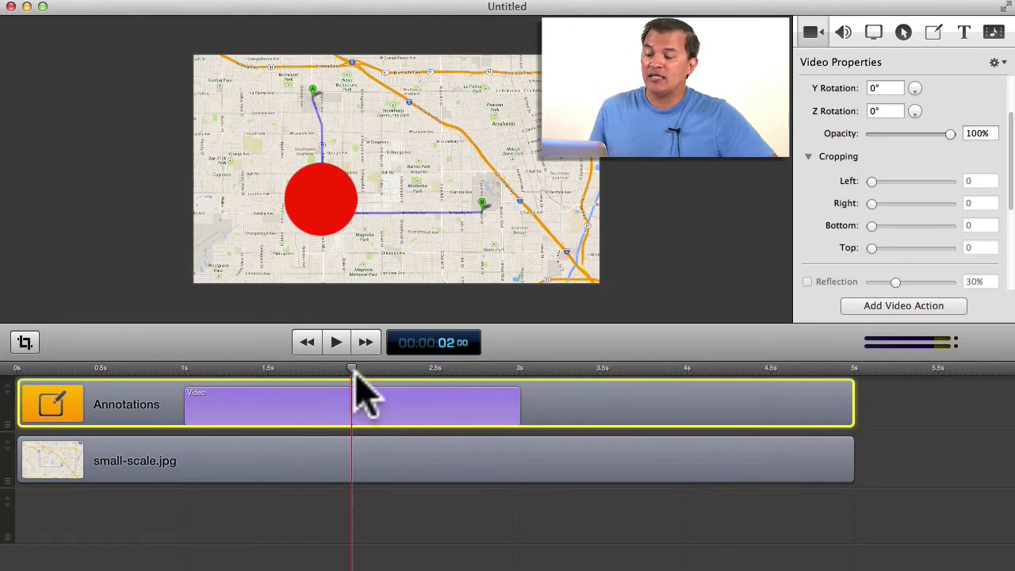
{"action": "left_click_drag", "start_coordinate": [353, 379], "coordinate": [519, 381]}
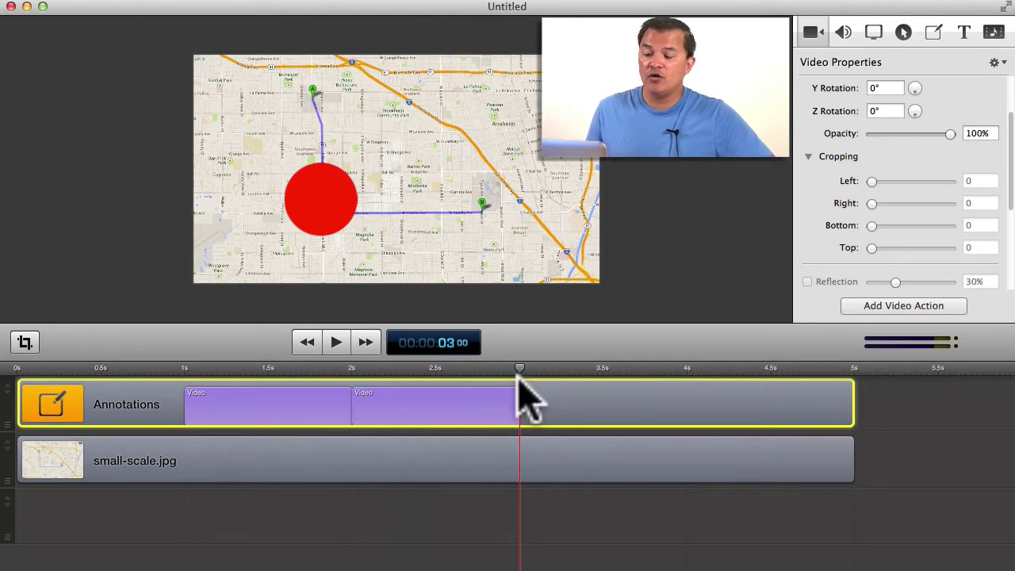
{"action": "left_click_drag", "start_coordinate": [338, 211], "coordinate": [500, 222]}
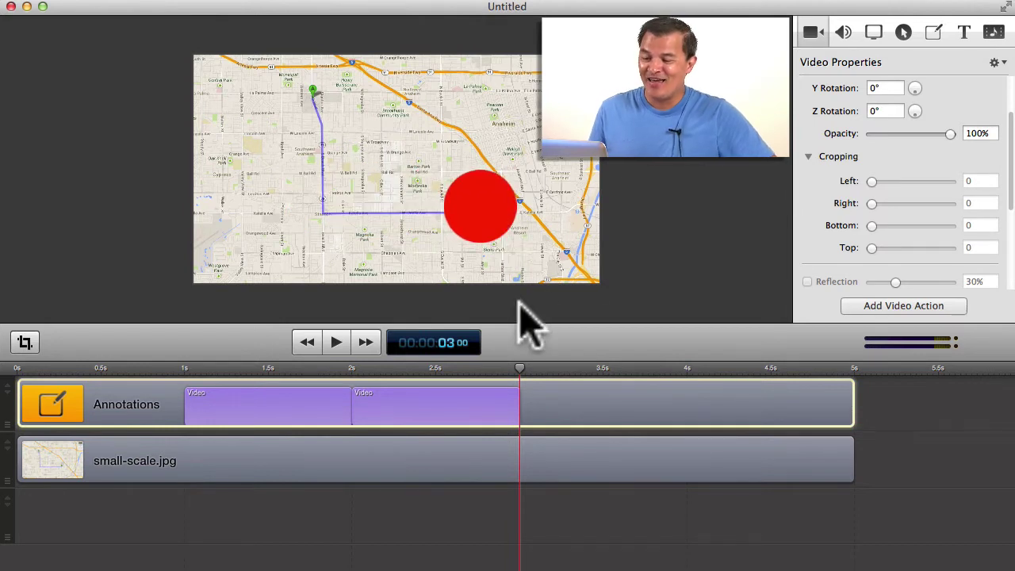
- Play the timeline from about 1 second to check the circle's movement along the route from marker A to marker B
{"action": "left_click_drag", "start_coordinate": [155, 364], "coordinate": [200, 369]}
{"action": "left_click", "coordinate": [338, 342]}
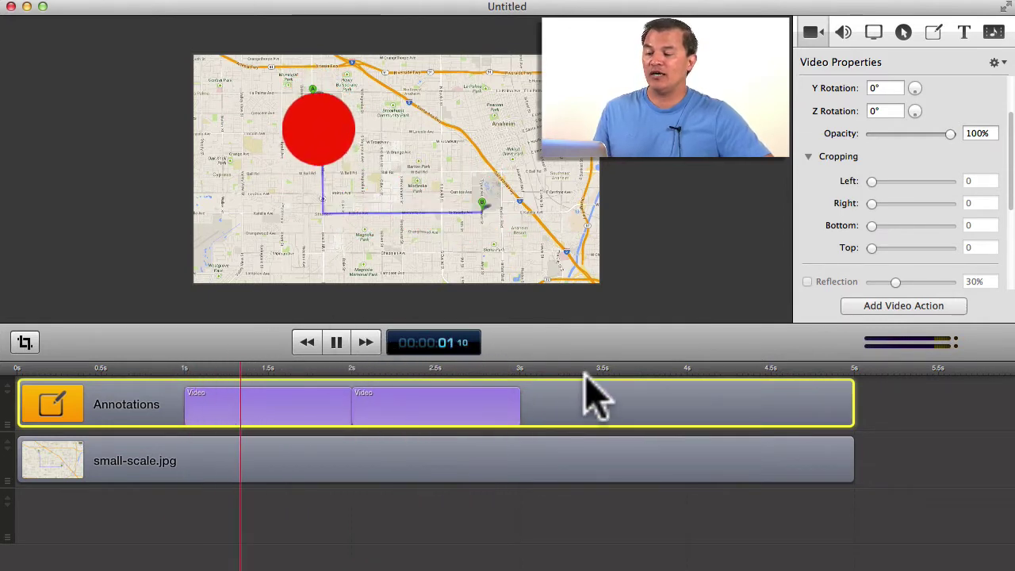
{"action": "left_click", "coordinate": [338, 347]}
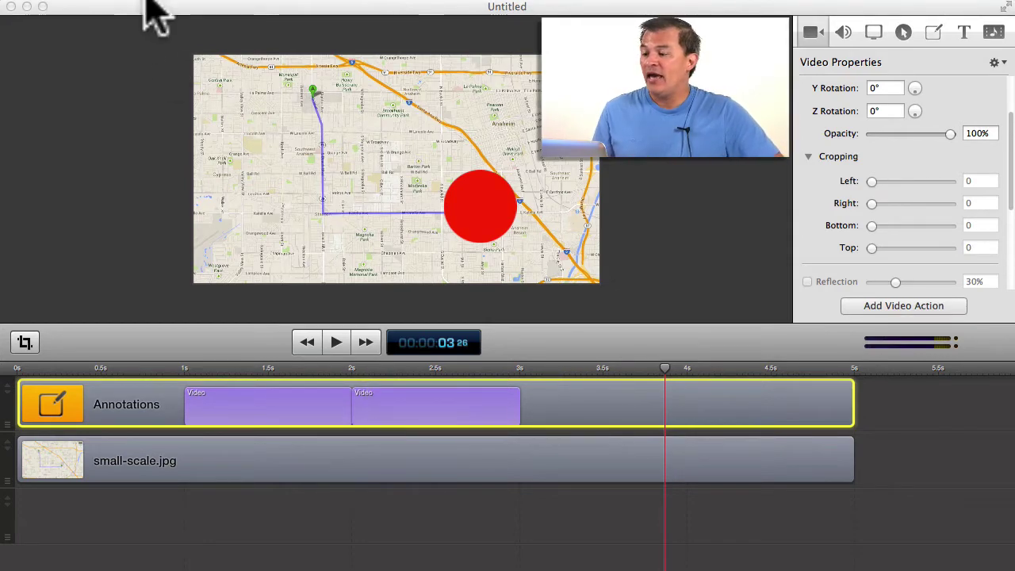
- Minimize the current project window and create a new empty document with the 720p HD preset, 1280 by 720
{"action": "left_click", "coordinate": [159, 56]}
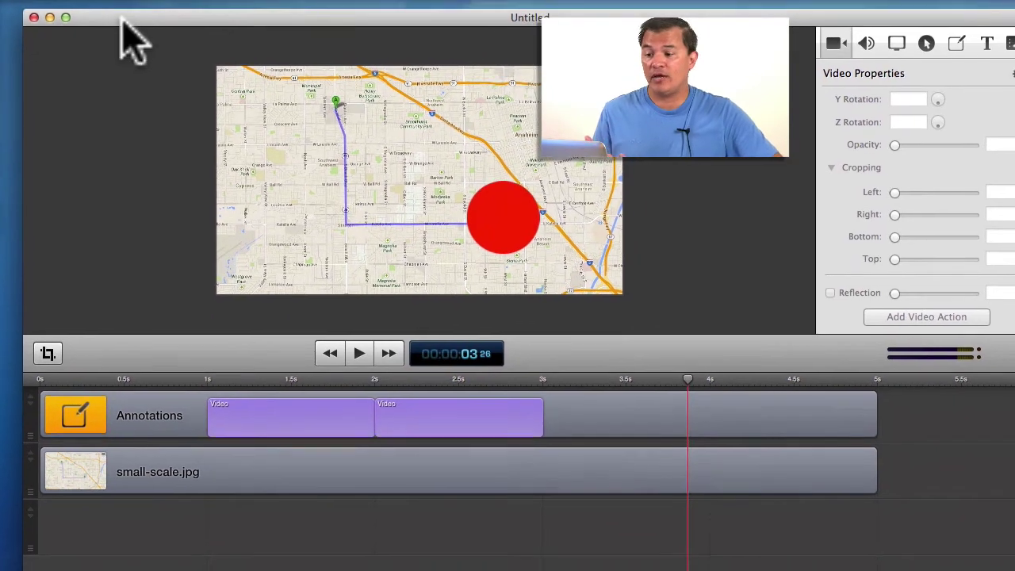
{"action": "left_click", "coordinate": [49, 18]}
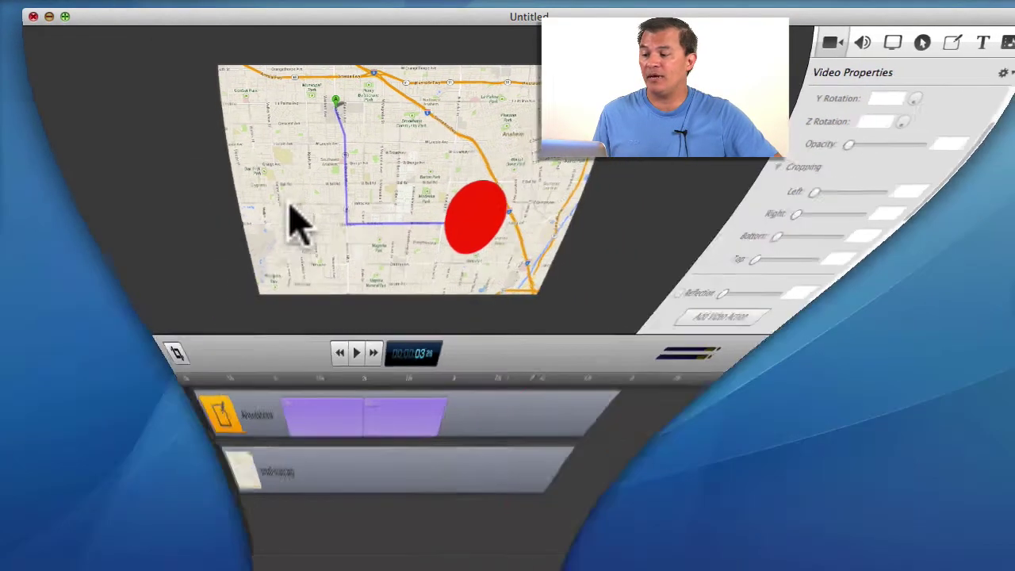
{"action": "left_click", "coordinate": [126, 0]}
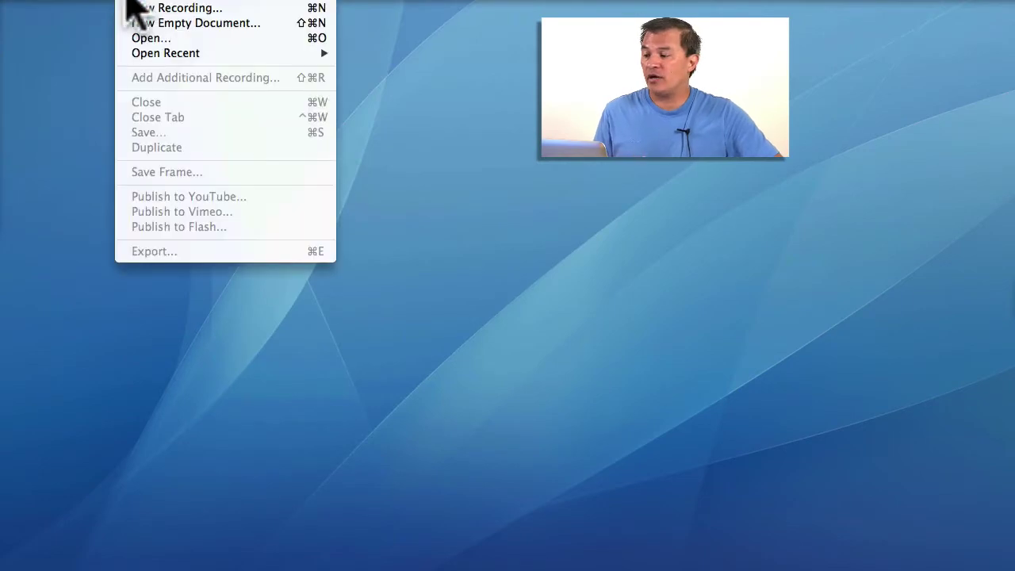
{"action": "left_click", "coordinate": [236, 25]}
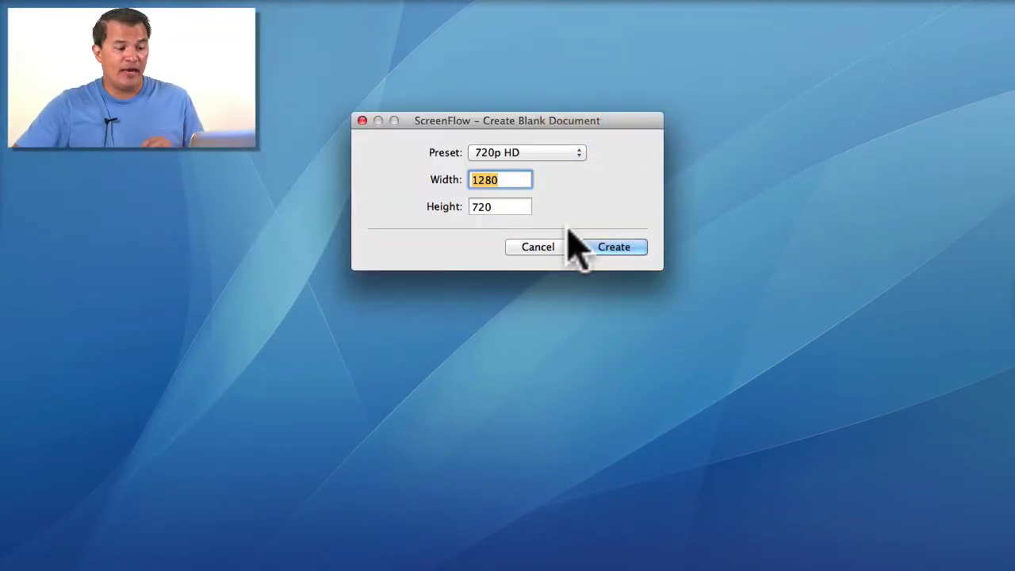
{"action": "left_click", "coordinate": [608, 247]}
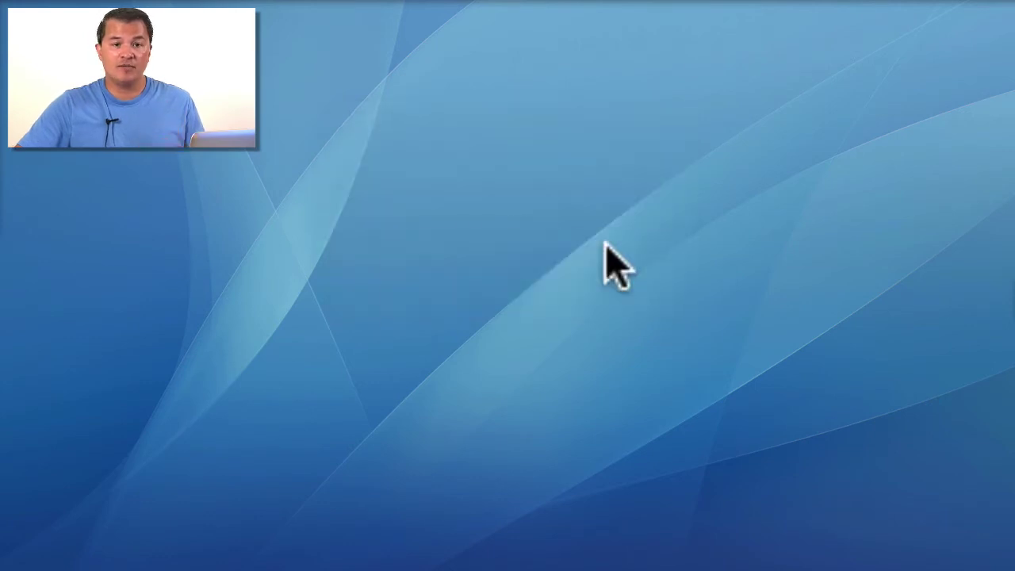
- Import magnification-reference-movie.mov into the media library and add it to the timeline at the scrubber
{"action": "left_click", "coordinate": [992, 34]}
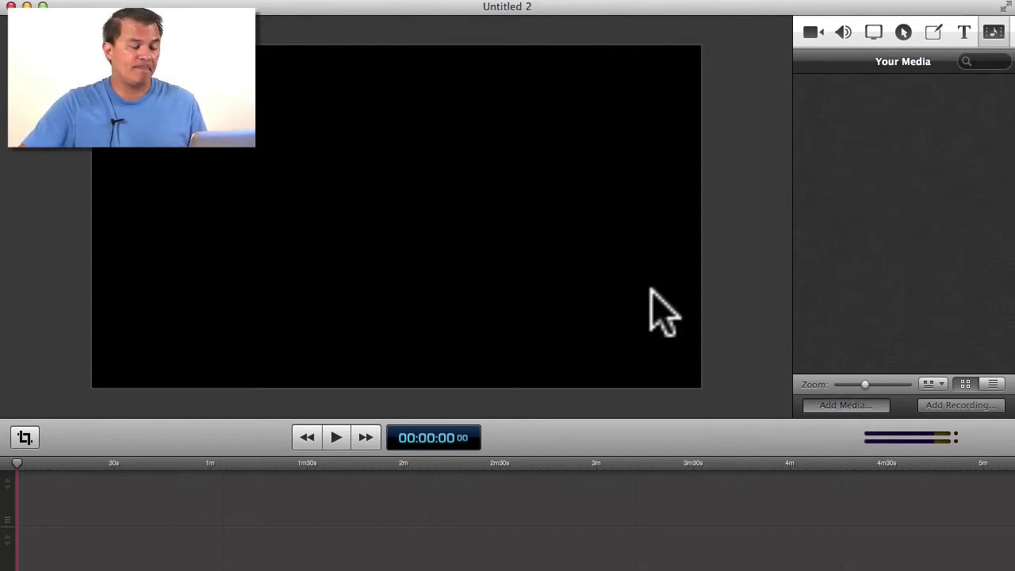
{"action": "key", "text": "super+shift+a"}
{"action": "left_click", "coordinate": [508, 97]}
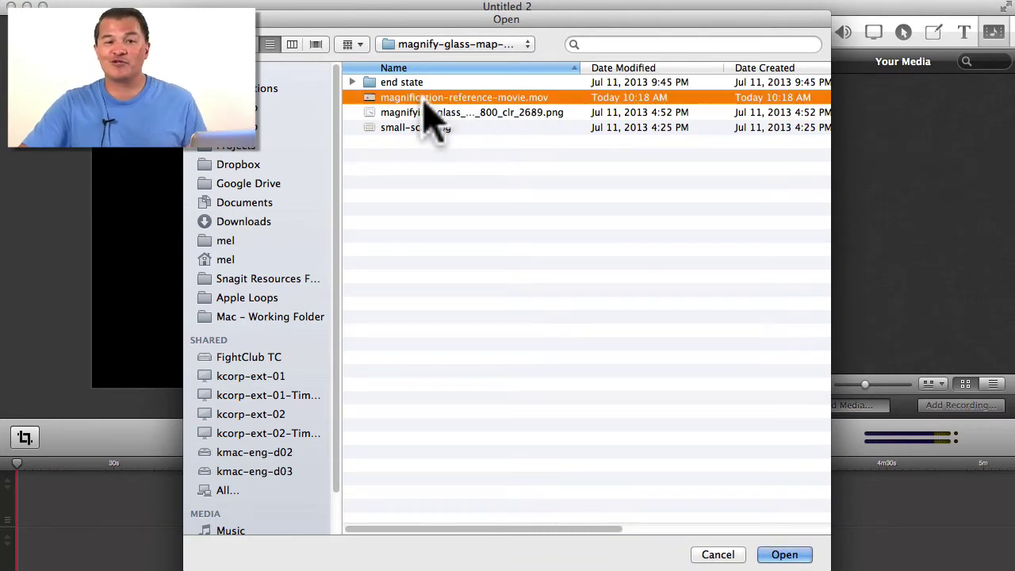
{"action": "left_click", "coordinate": [784, 555]}
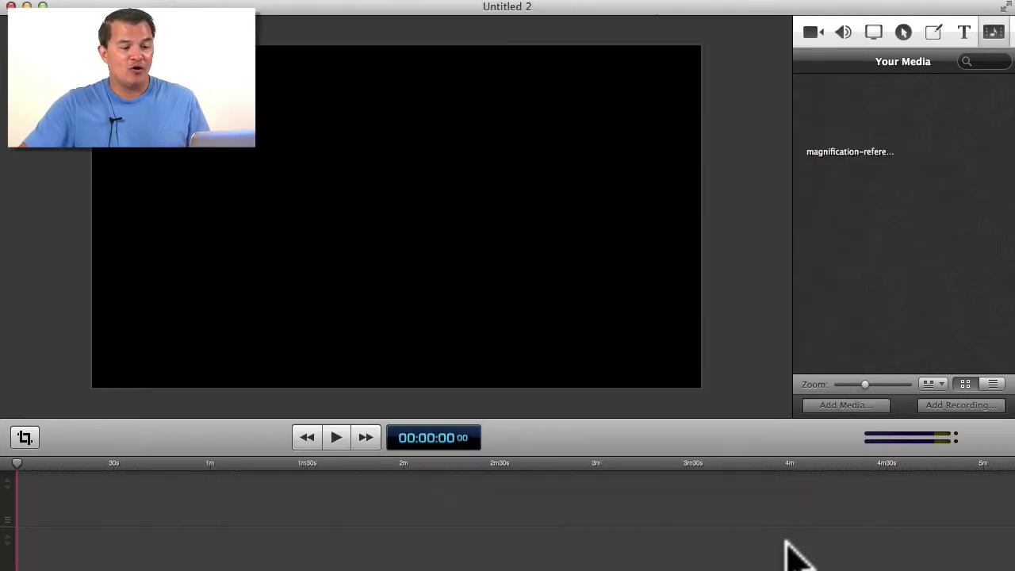
{"action": "right_click", "coordinate": [852, 107]}
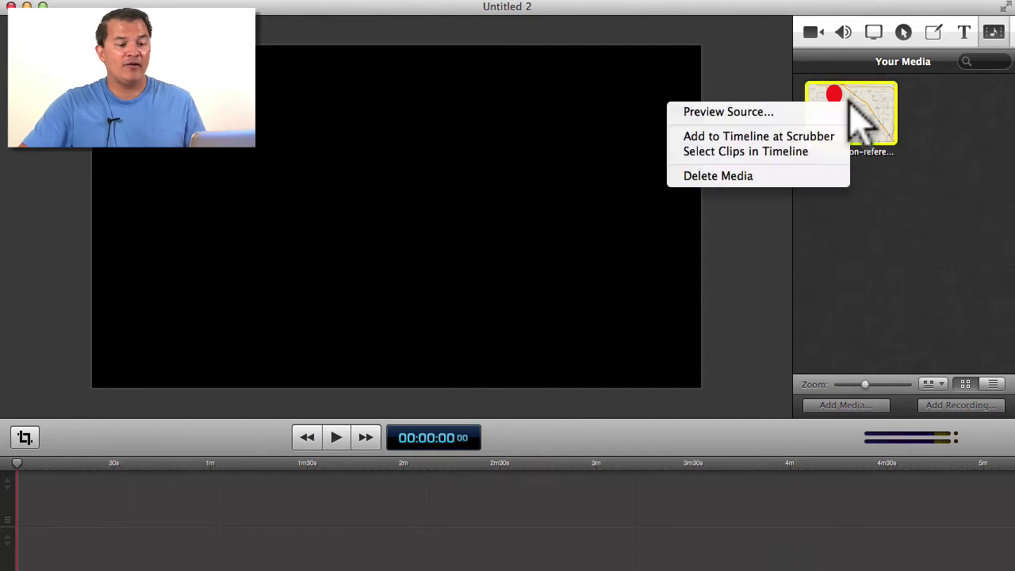
{"action": "left_click", "coordinate": [760, 136]}
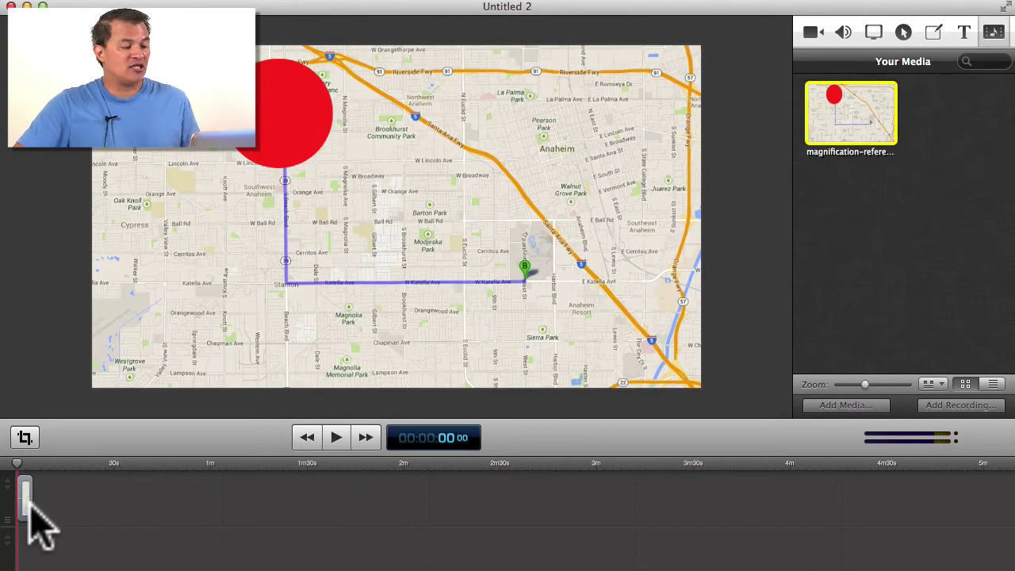
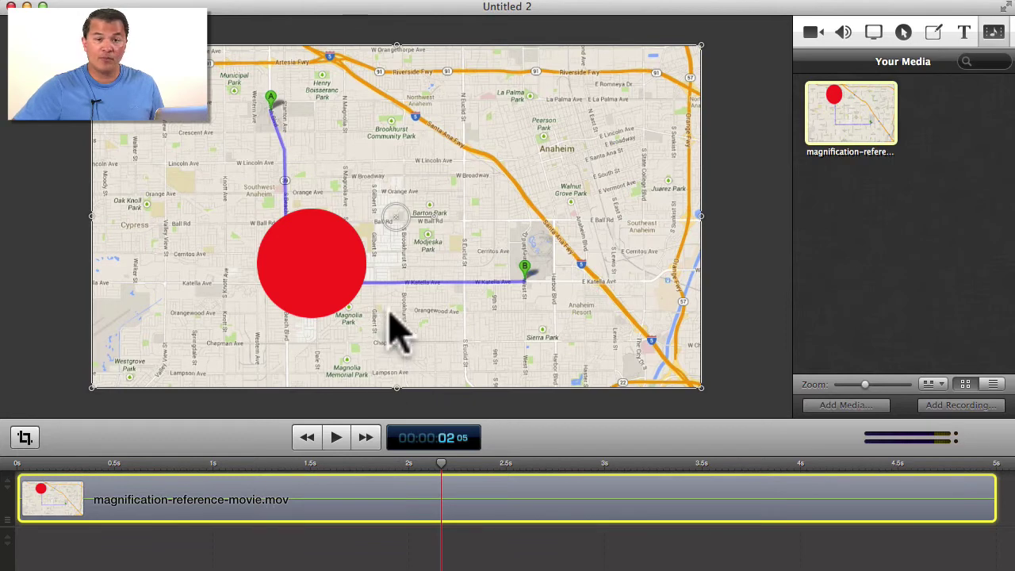
- Add a Chroma Key video filter to the magnification-reference-movie.mov clip and bring its settings into view
{"action": "left_click", "coordinate": [812, 32]}
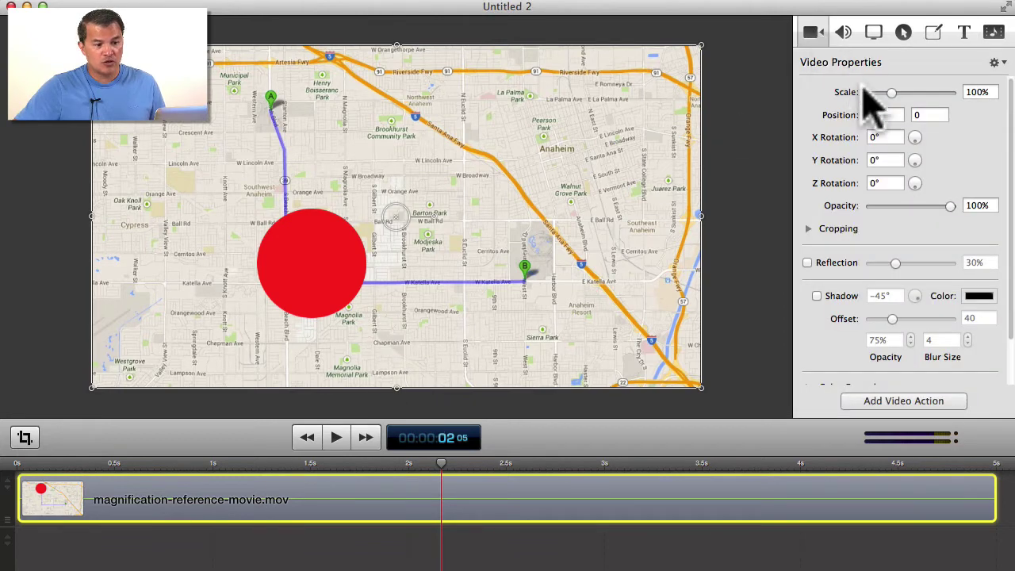
{"action": "scroll", "coordinate": [834, 113], "scroll_direction": "down", "scroll_amount": 2}
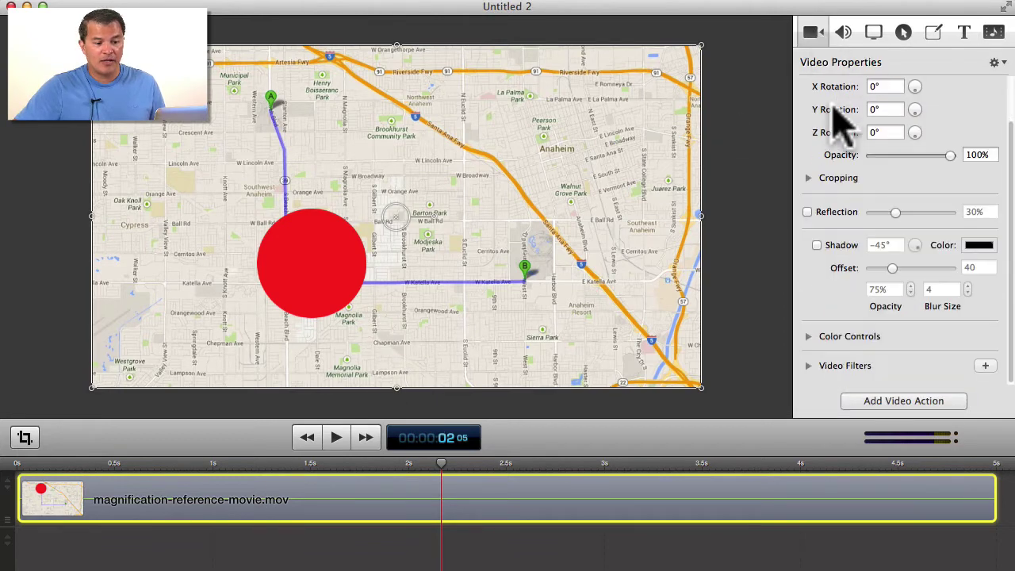
{"action": "left_click", "coordinate": [985, 366]}
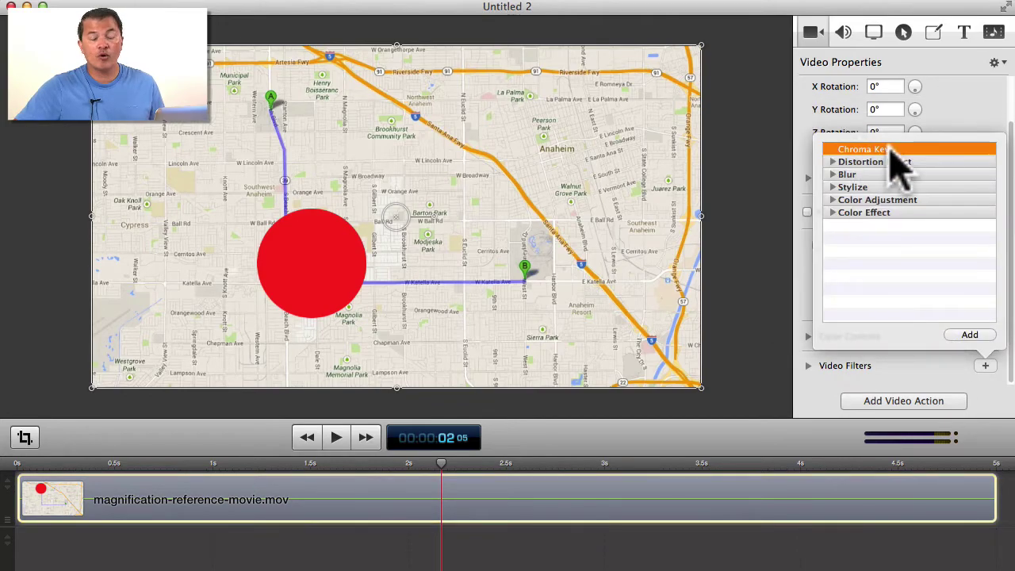
{"action": "left_click", "coordinate": [969, 334]}
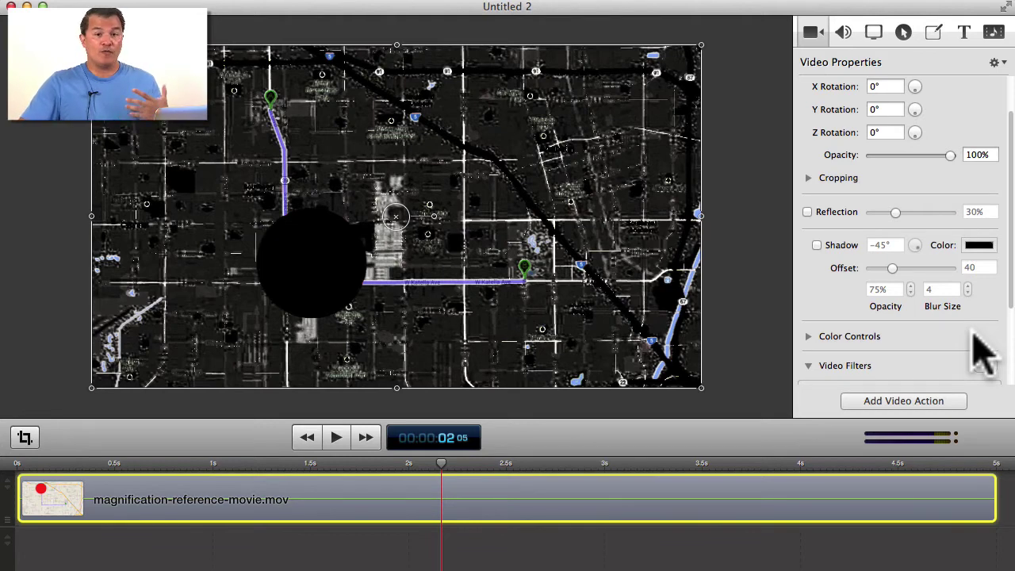
{"action": "scroll", "coordinate": [983, 353], "scroll_direction": "down", "scroll_amount": 5}
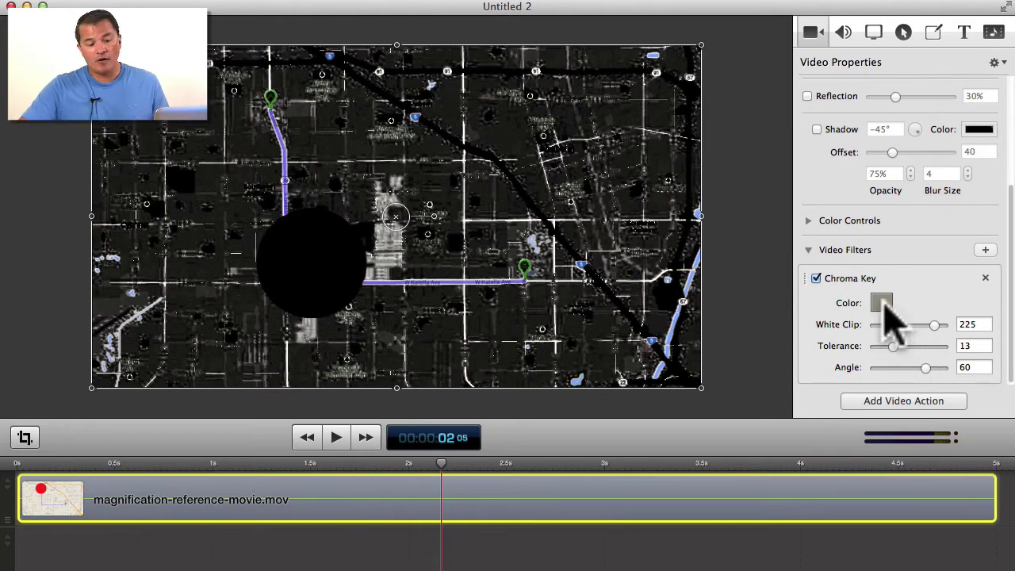
- Sample the circle's red as the chroma key color and set the key's tolerance to 10
{"action": "left_click", "coordinate": [882, 303]}
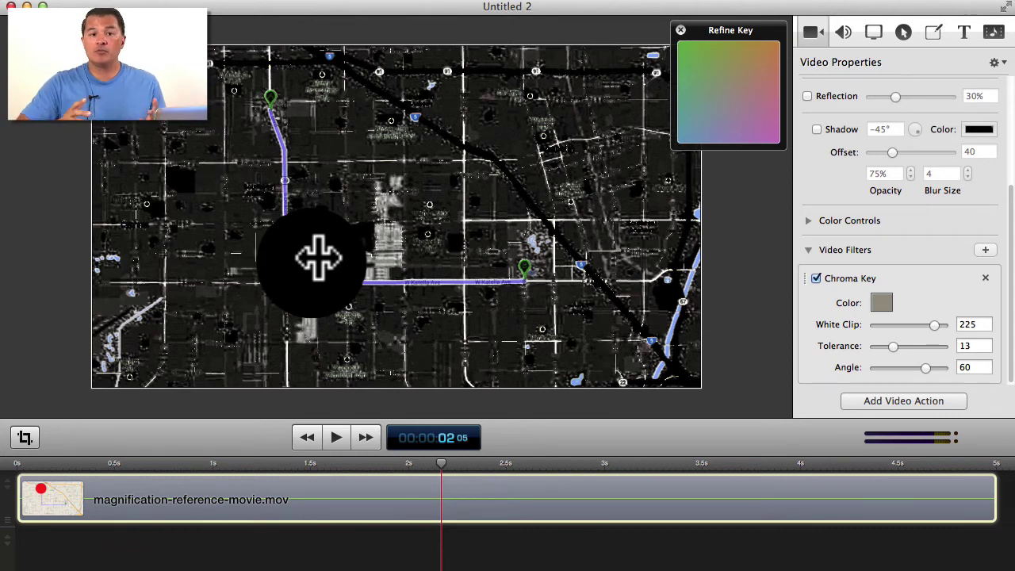
{"action": "left_click", "coordinate": [318, 256]}
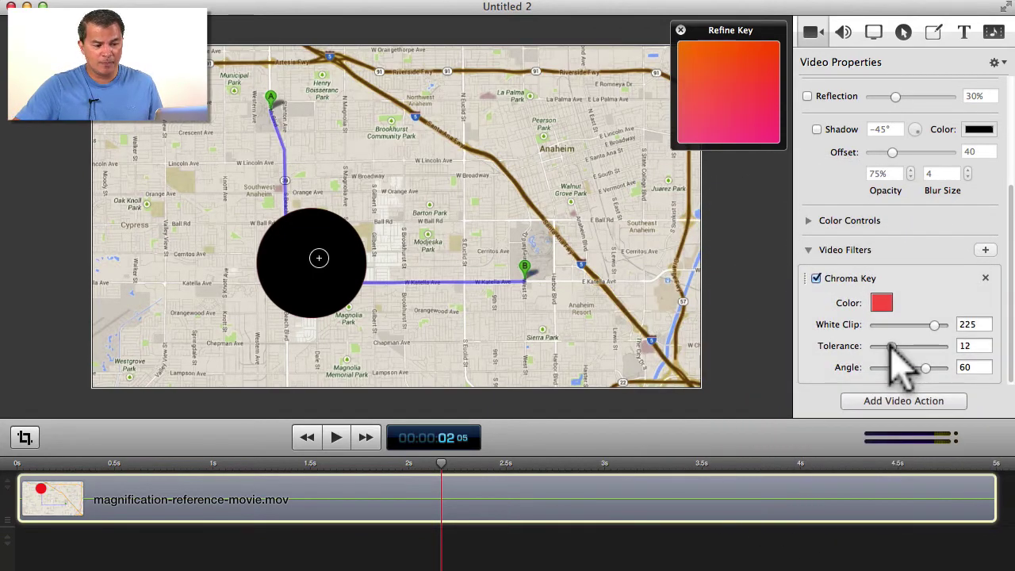
{"action": "left_click_drag", "start_coordinate": [890, 347], "coordinate": [887, 347]}
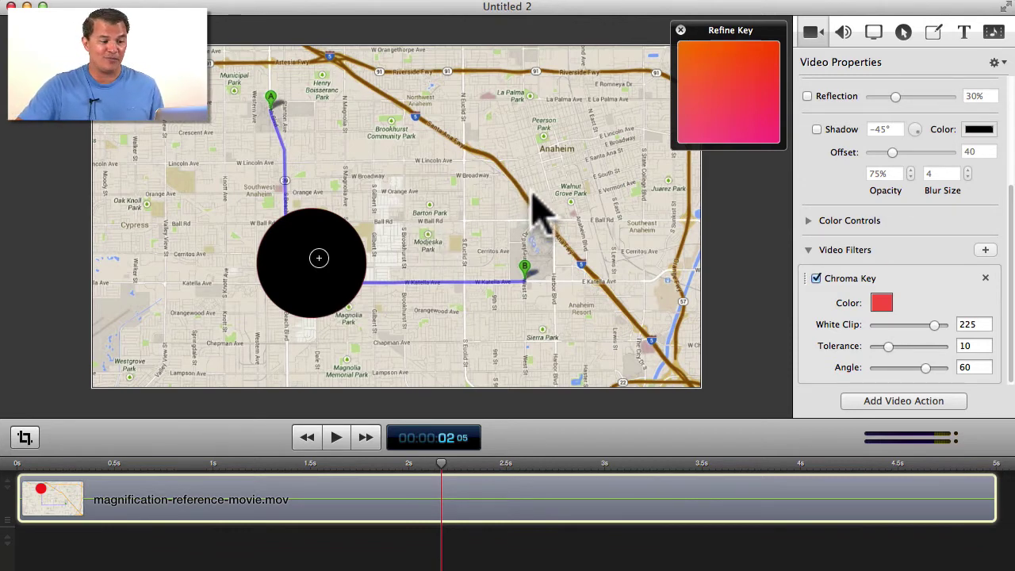
{"action": "left_click", "coordinate": [748, 272]}
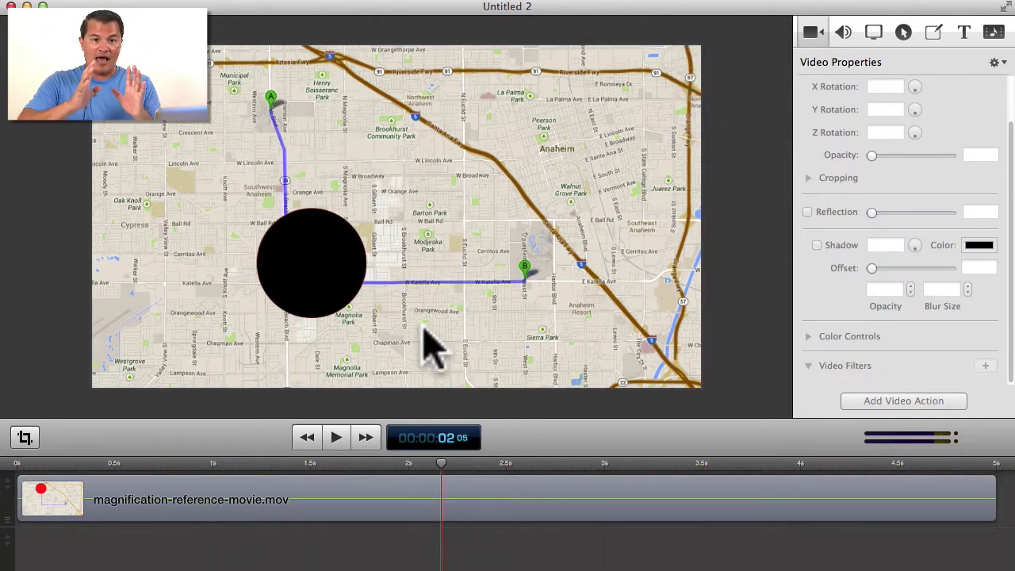
{"action": "left_click_drag", "start_coordinate": [245, 204], "coordinate": [362, 252]}
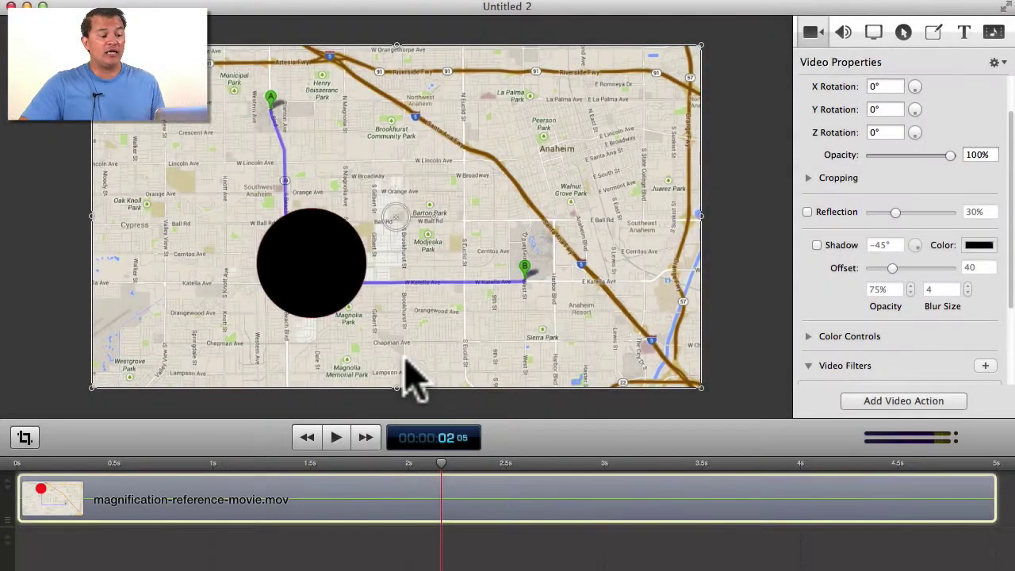
- Import small-scale.jpg into the media library and place it on a track beneath magnification-reference-movie.mov
{"action": "mouse_move", "coordinate": [264, 177]}
{"action": "left_mouse_down"}
{"action": "mouse_move", "coordinate": [288, 193]}
{"action": "mouse_move", "coordinate": [303, 187]}
{"action": "left_mouse_up"}
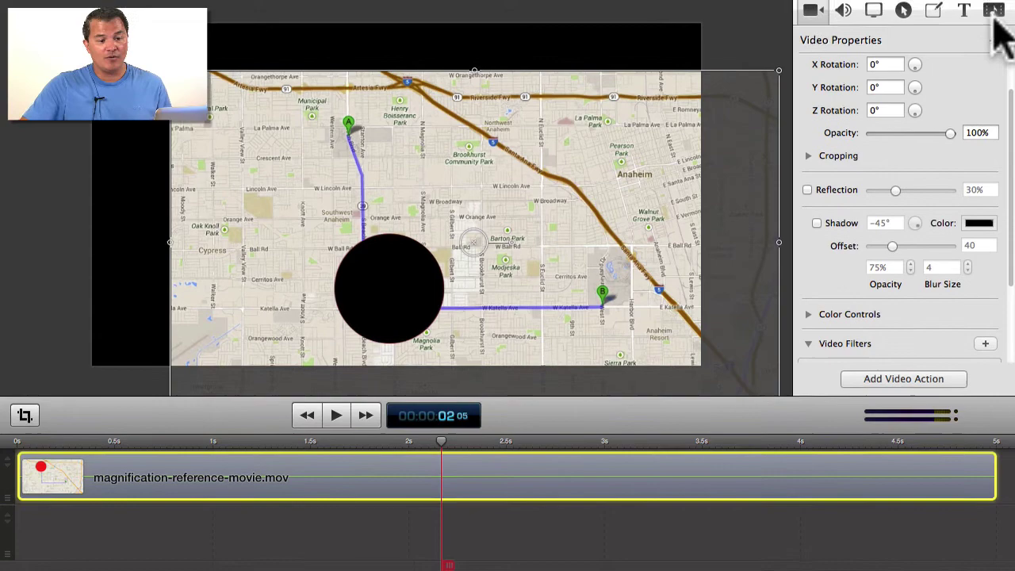
{"action": "left_click", "coordinate": [993, 11]}
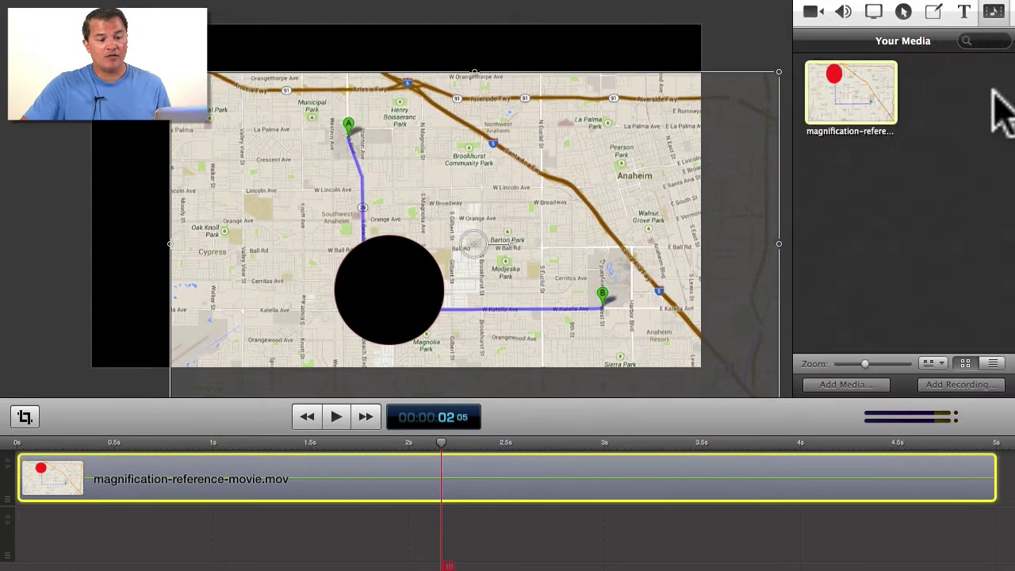
{"action": "left_click", "coordinate": [860, 385]}
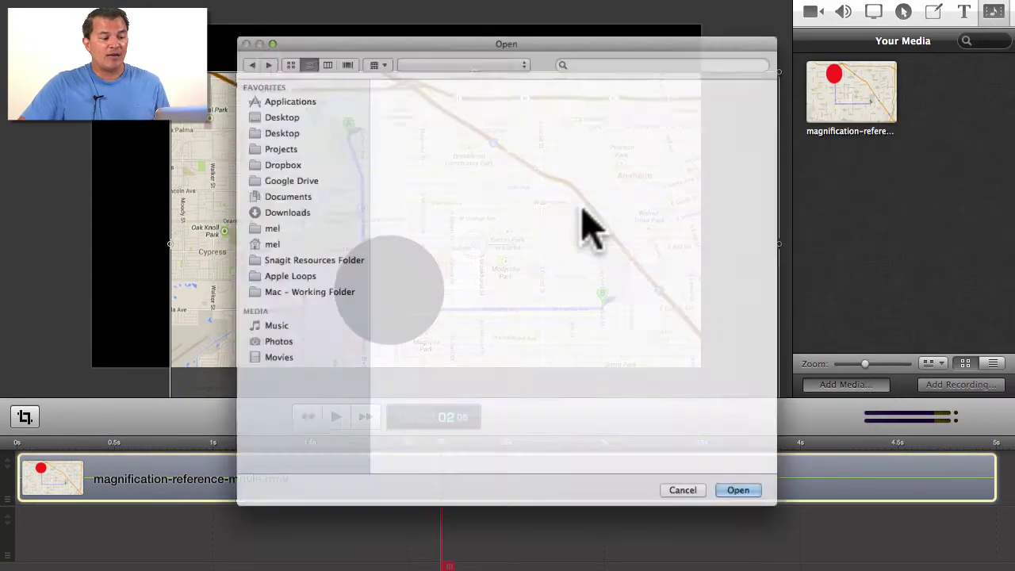
{"action": "left_click", "coordinate": [405, 107]}
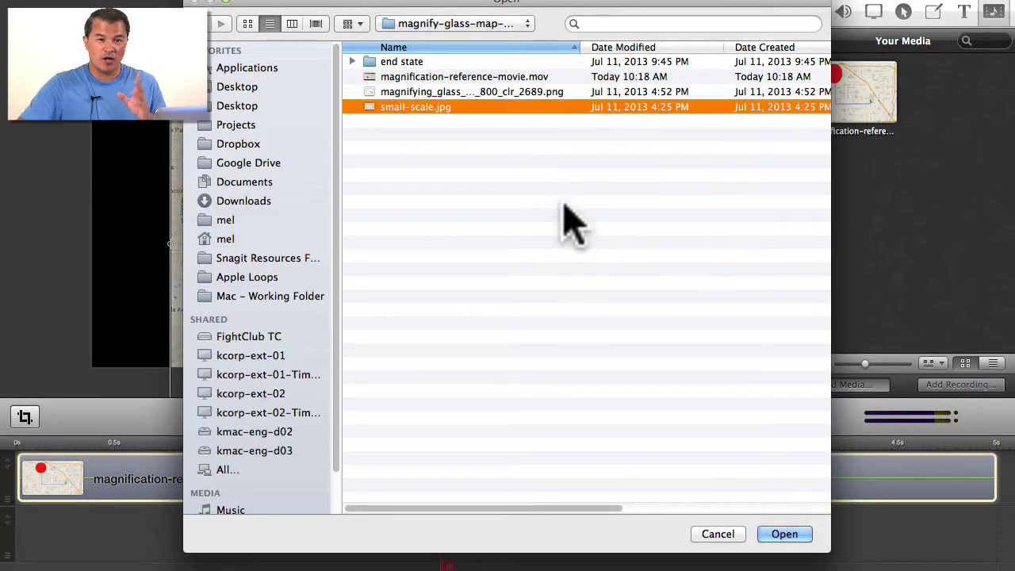
{"action": "left_click", "coordinate": [783, 534]}
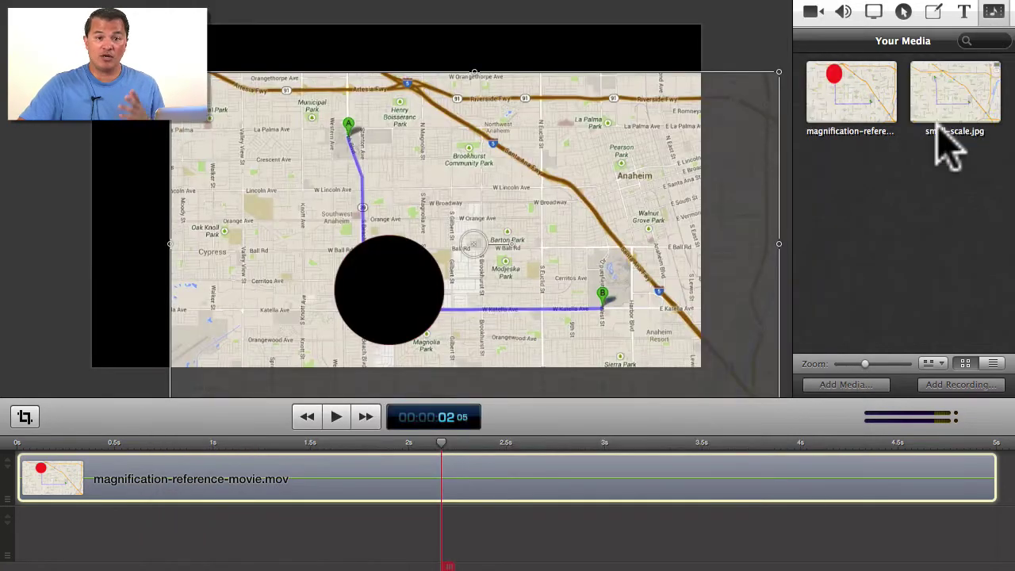
{"action": "left_click_drag", "start_coordinate": [951, 135], "coordinate": [200, 531]}
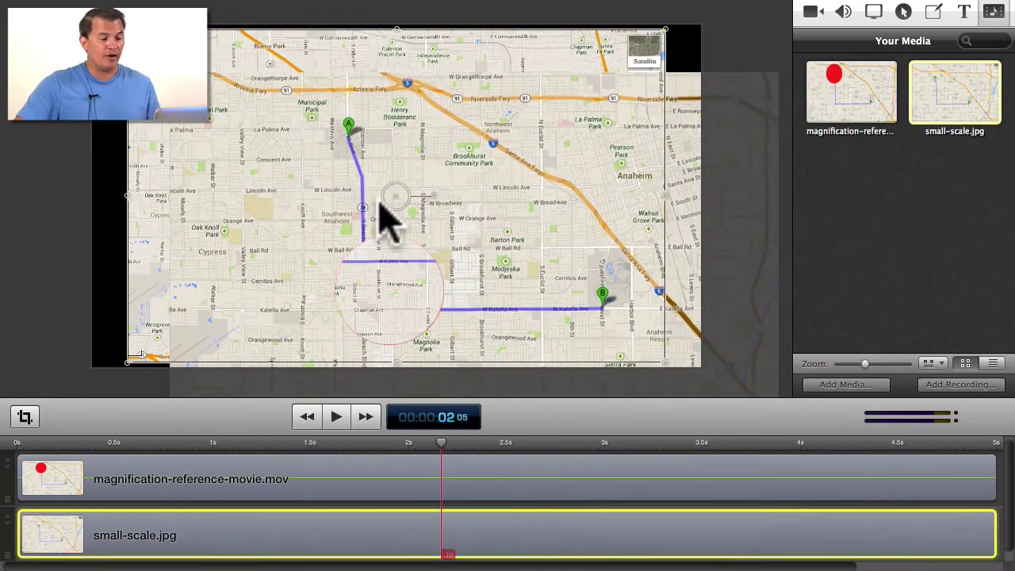
- Shift small-scale.jpg and the reference movie on the canvas to compare what shows through the keyed-out circle
{"action": "left_click_drag", "start_coordinate": [397, 287], "coordinate": [369, 290]}
{"action": "mouse_move", "coordinate": [690, 220]}
{"action": "left_mouse_down"}
{"action": "mouse_move", "coordinate": [700, 223]}
{"action": "mouse_move", "coordinate": [551, 349]}
{"action": "mouse_move", "coordinate": [682, 242]}
{"action": "mouse_move", "coordinate": [664, 233]}
{"action": "mouse_move", "coordinate": [652, 242]}
{"action": "mouse_move", "coordinate": [655, 217]}
{"action": "mouse_move", "coordinate": [675, 219]}
{"action": "left_mouse_up"}
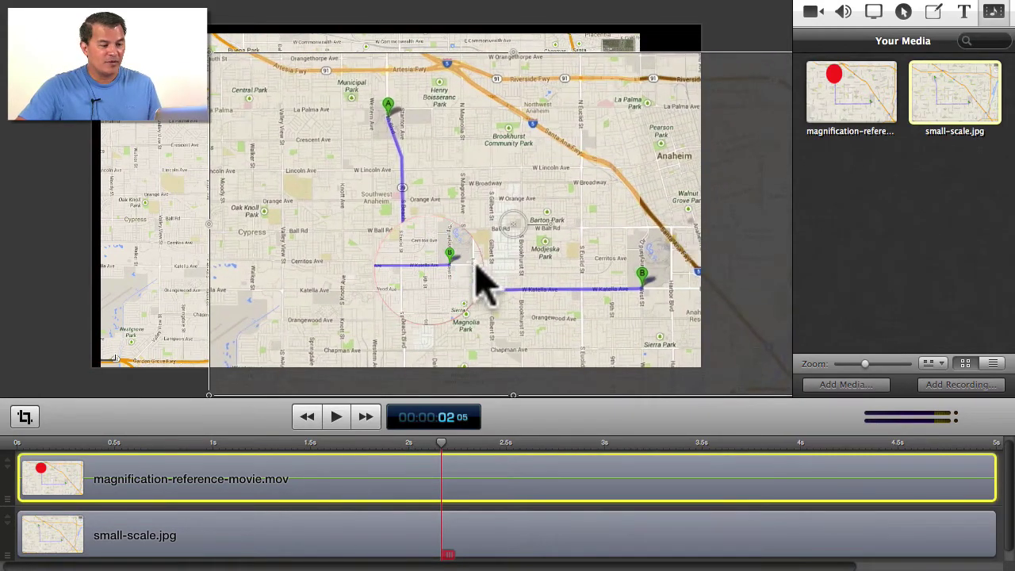
{"action": "left_click", "coordinate": [414, 547]}
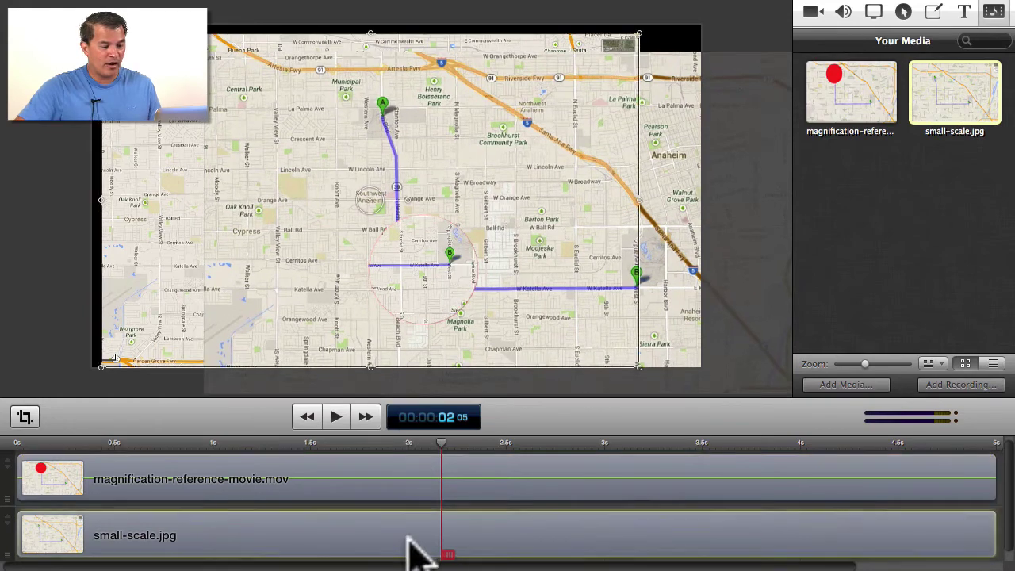
{"action": "mouse_move", "coordinate": [432, 273]}
{"action": "left_mouse_down"}
{"action": "mouse_move", "coordinate": [412, 269]}
{"action": "mouse_move", "coordinate": [437, 288]}
{"action": "mouse_move", "coordinate": [439, 272]}
{"action": "mouse_move", "coordinate": [427, 268]}
{"action": "left_mouse_up"}
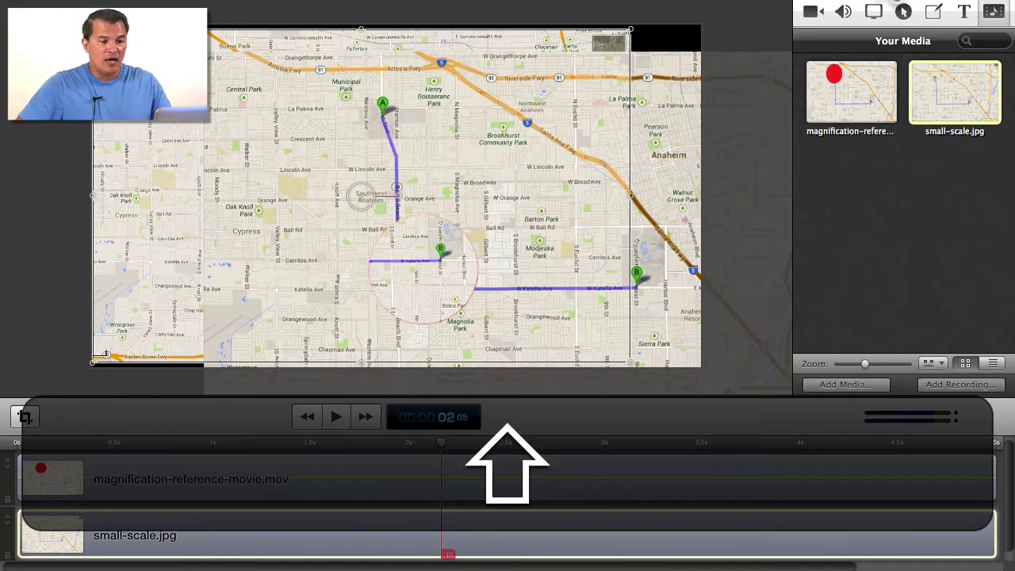
- Enlarge the small-scale.jpg clip to a scale of 218%
{"action": "left_click", "coordinate": [811, 12]}
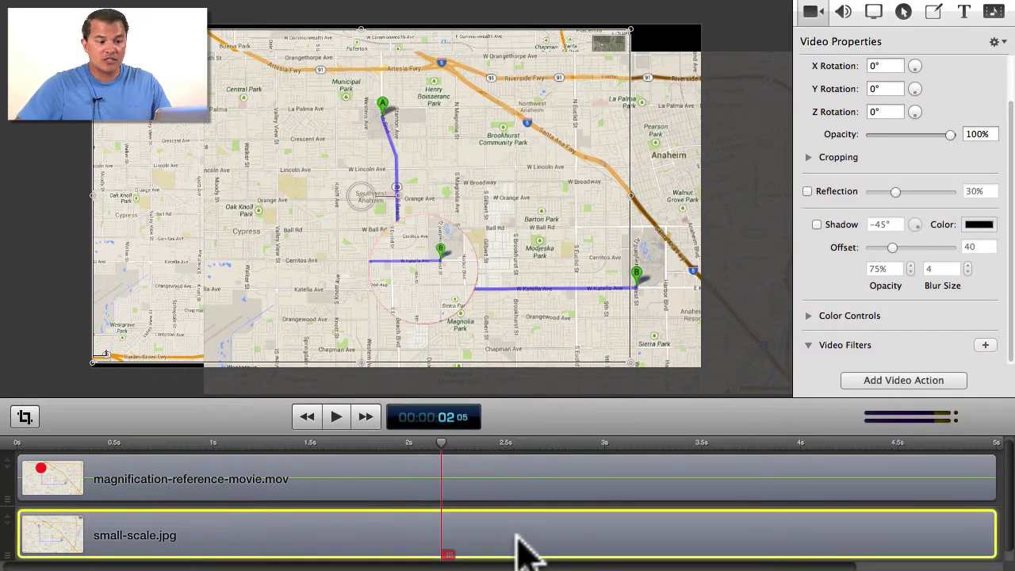
{"action": "scroll", "coordinate": [869, 111], "scroll_direction": "up", "scroll_amount": 3}
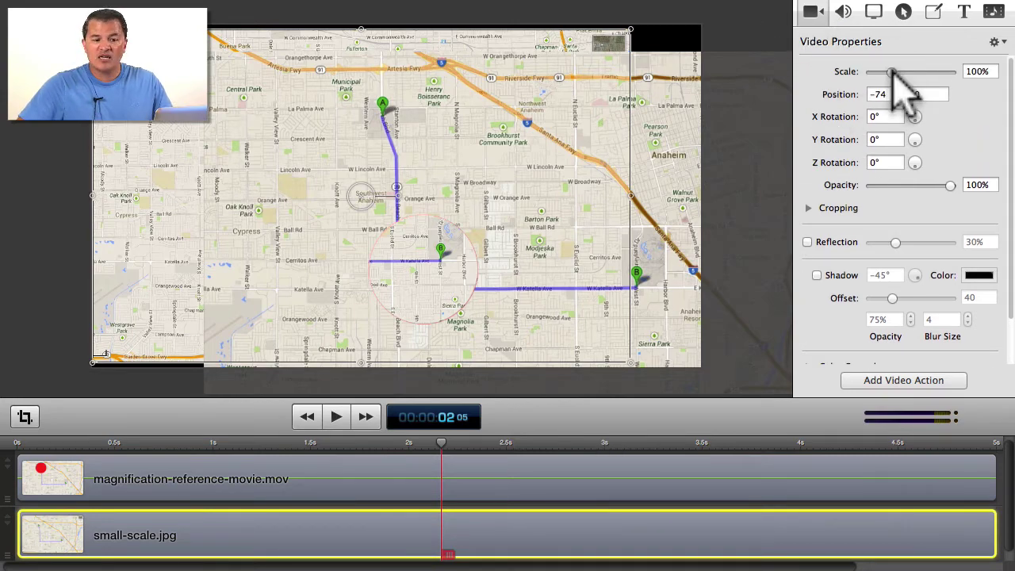
{"action": "left_click_drag", "start_coordinate": [892, 71], "coordinate": [914, 72]}
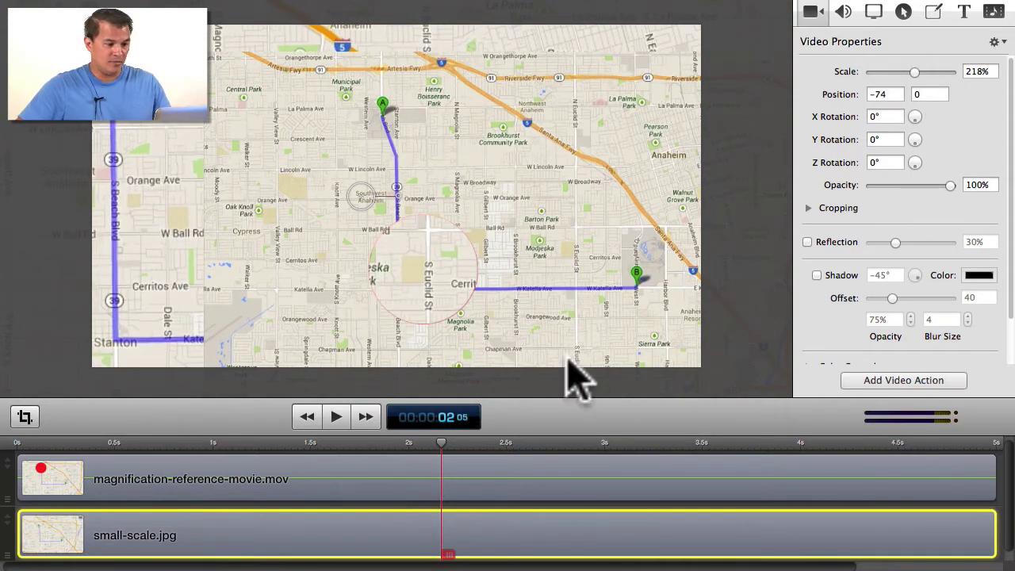
- Move small-scale.jpg to about 86, -85 on the canvas and realign the reference movie clip to position 0, 0
{"action": "left_click_drag", "start_coordinate": [437, 294], "coordinate": [525, 336]}
{"action": "mouse_move", "coordinate": [351, 199]}
{"action": "left_mouse_down"}
{"action": "mouse_move", "coordinate": [317, 215]}
{"action": "mouse_move", "coordinate": [337, 205]}
{"action": "left_mouse_up"}
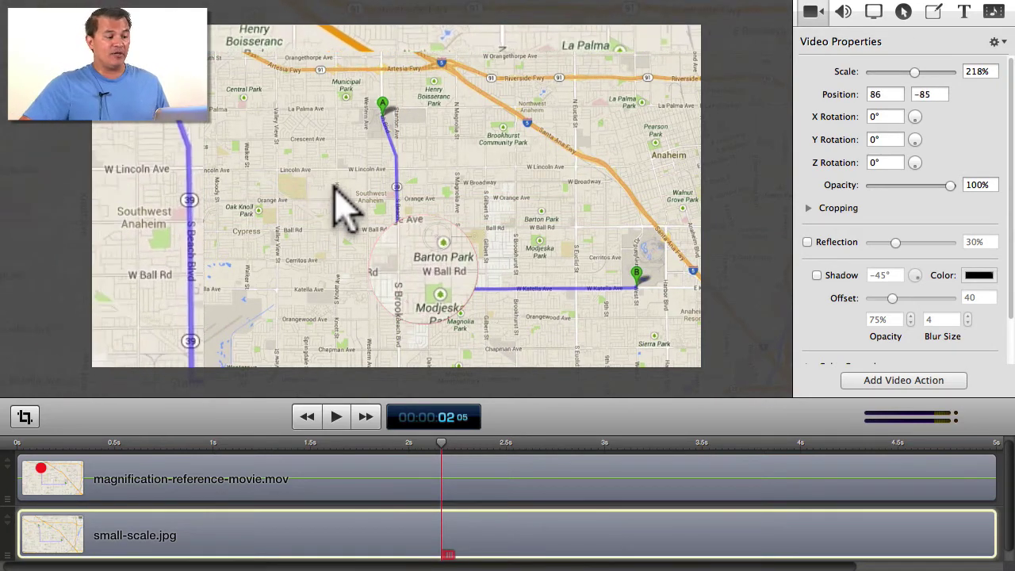
{"action": "left_click", "coordinate": [370, 453]}
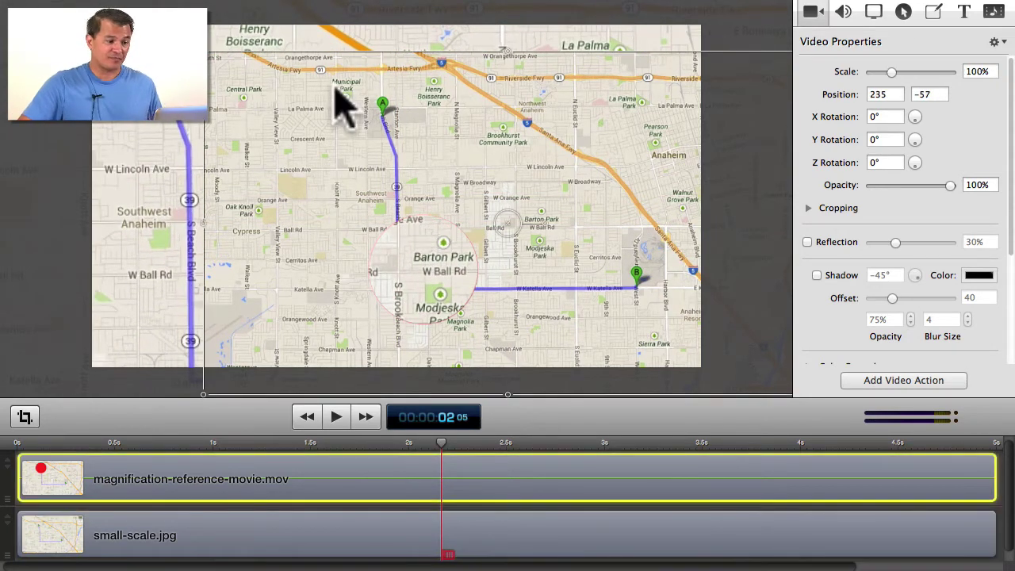
{"action": "left_click_drag", "start_coordinate": [341, 107], "coordinate": [225, 103]}
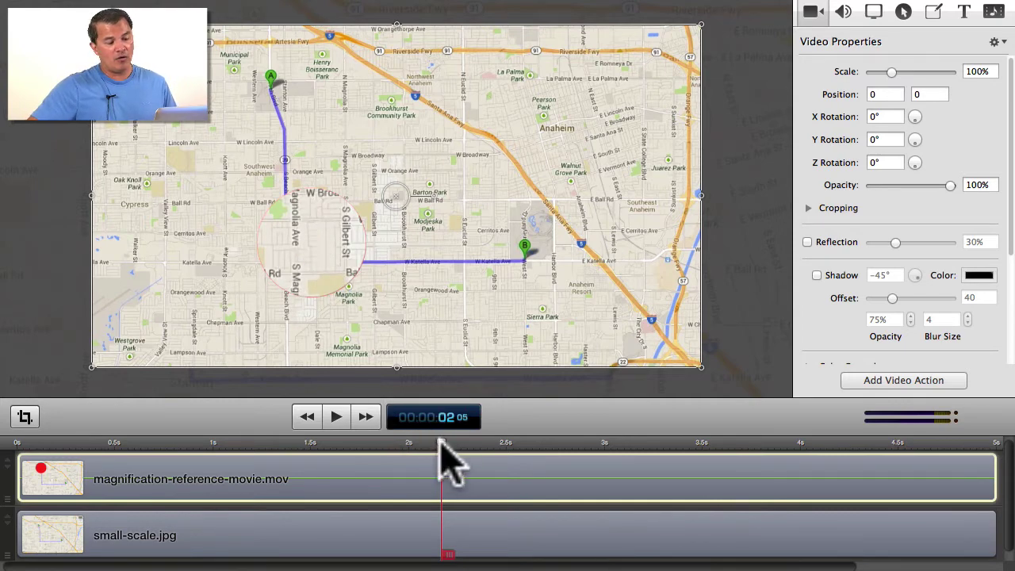
- With the scrubber at 1 second, reposition small-scale.jpg to about 299, -122 so marker A sits inside the circle
{"action": "left_click_drag", "start_coordinate": [440, 445], "coordinate": [286, 432]}
{"action": "left_click_drag", "start_coordinate": [243, 420], "coordinate": [231, 414]}
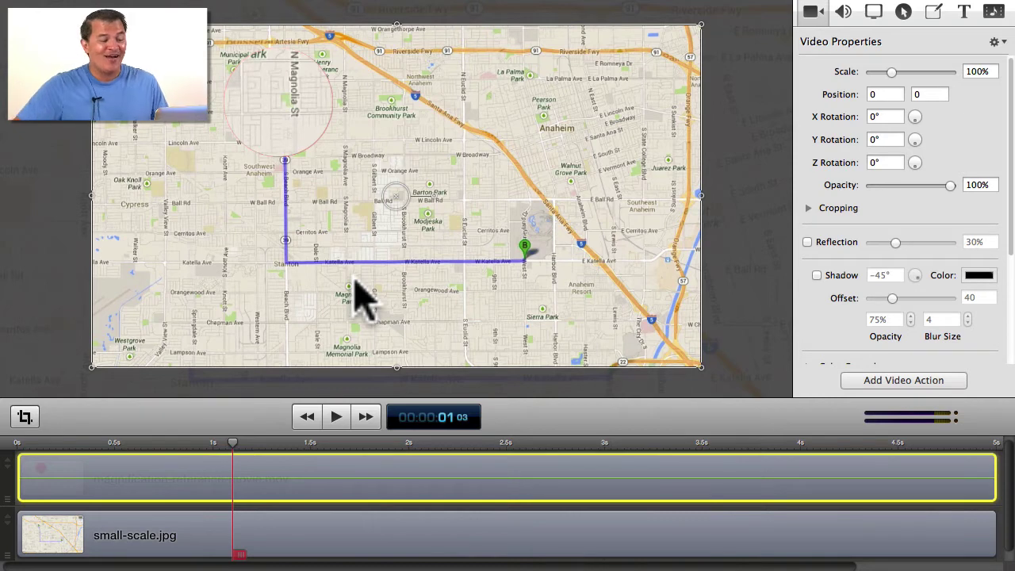
{"action": "left_click", "coordinate": [331, 547]}
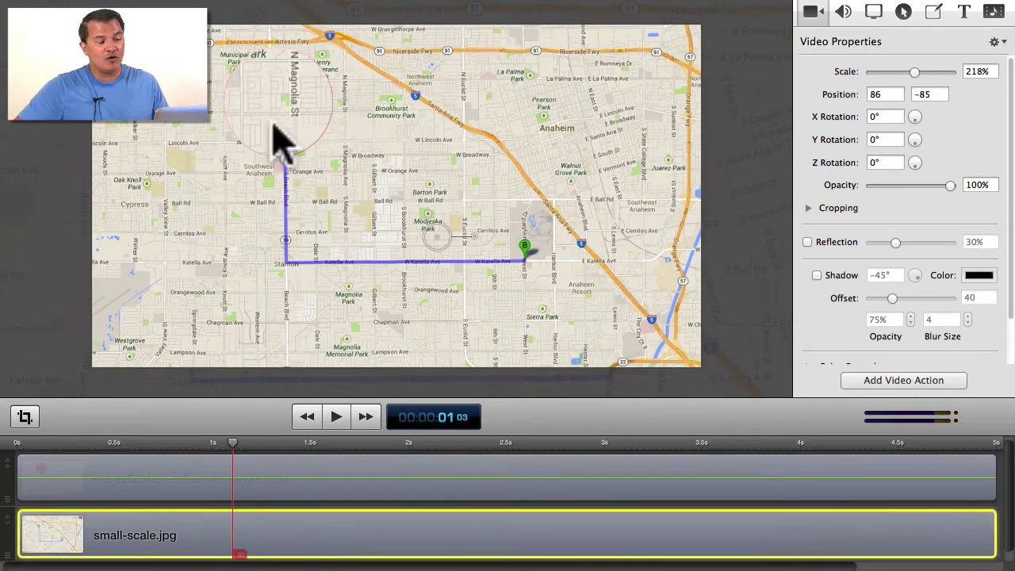
{"action": "left_click_drag", "start_coordinate": [274, 124], "coordinate": [337, 209]}
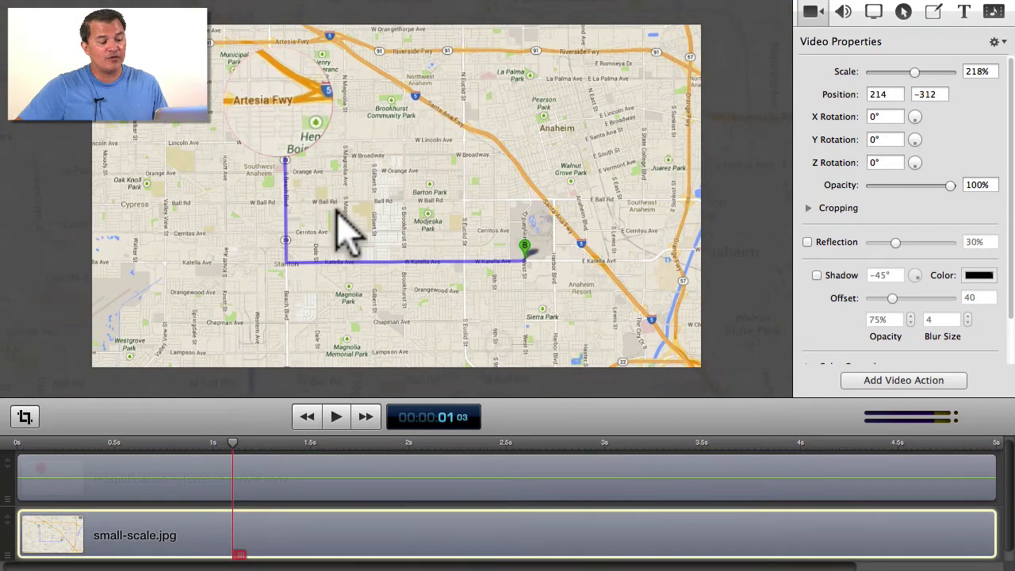
{"action": "left_click_drag", "start_coordinate": [234, 445], "coordinate": [212, 450]}
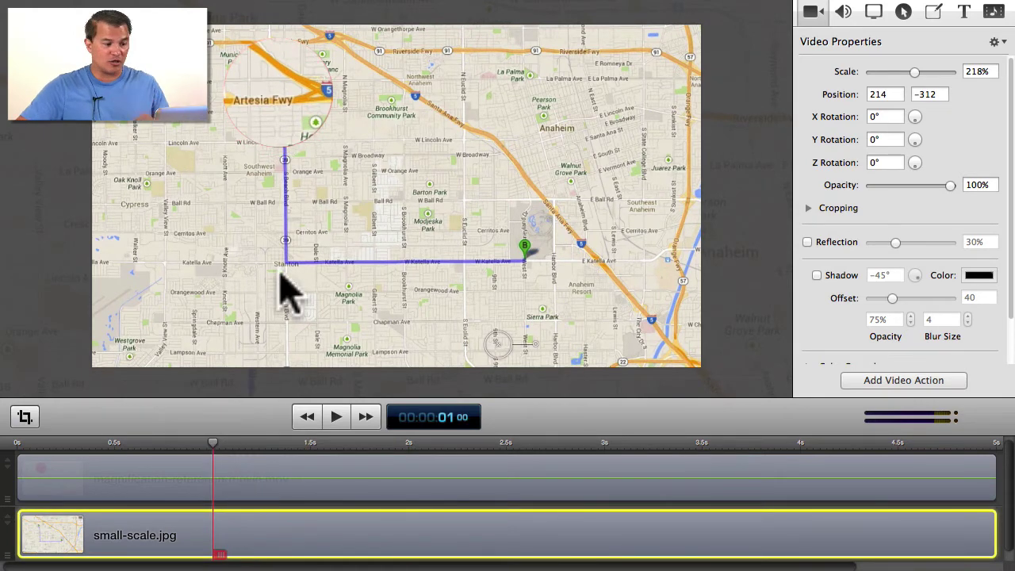
{"action": "mouse_move", "coordinate": [293, 92]}
{"action": "left_mouse_down"}
{"action": "mouse_move", "coordinate": [319, 155]}
{"action": "mouse_move", "coordinate": [306, 65]}
{"action": "mouse_move", "coordinate": [274, 28]}
{"action": "mouse_move", "coordinate": [324, 13]}
{"action": "mouse_move", "coordinate": [327, 3]}
{"action": "left_mouse_up"}
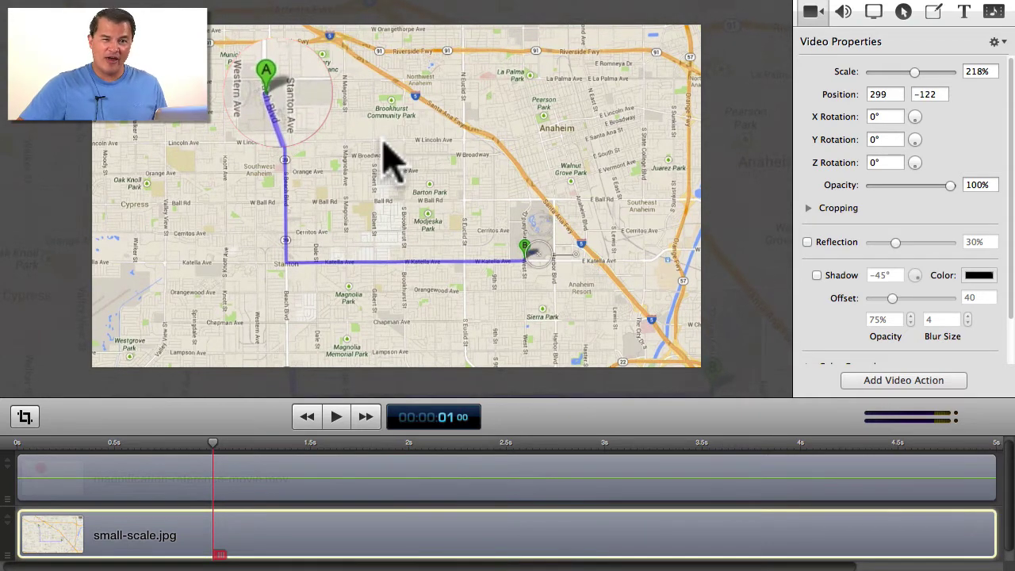
- Try sliding small-scale.jpg beneath the circle at 2 seconds, ending at about 293, -67, and return the scrubber to 1 second
{"action": "left_click", "coordinate": [240, 446]}
{"action": "left_click_drag", "start_coordinate": [242, 446], "coordinate": [406, 454]}
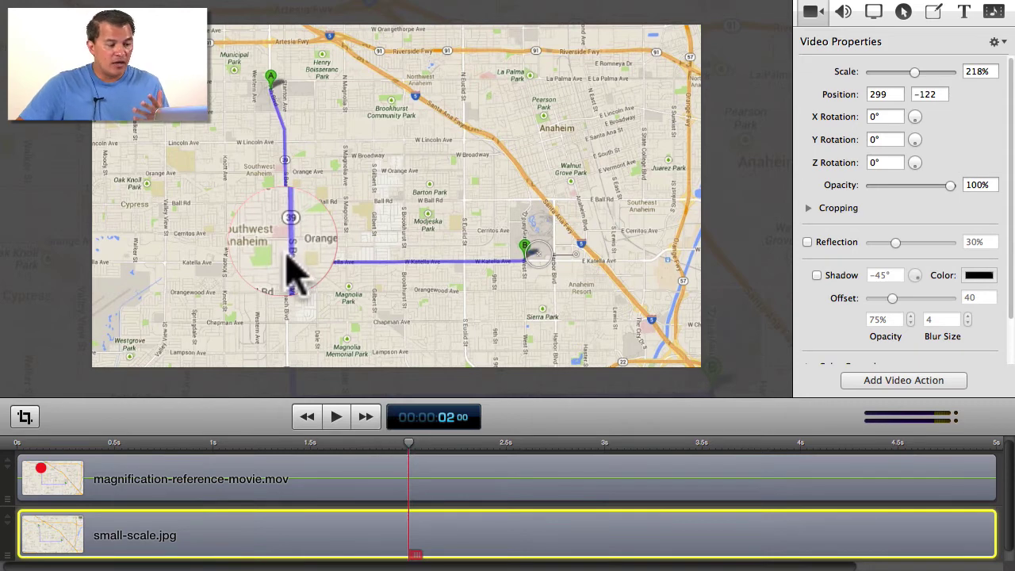
{"action": "left_click_drag", "start_coordinate": [285, 257], "coordinate": [276, 118]}
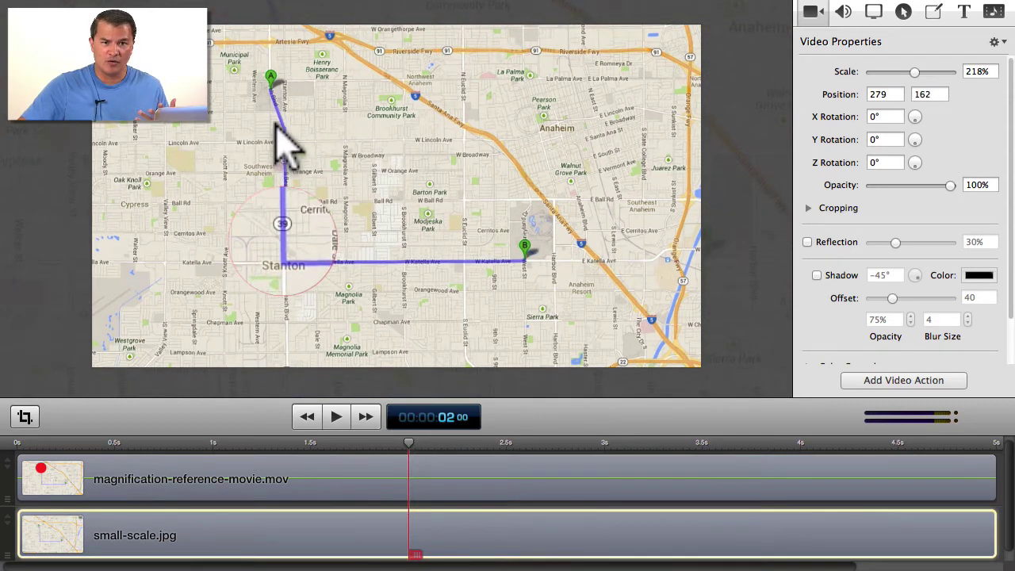
{"action": "left_click_drag", "start_coordinate": [277, 127], "coordinate": [283, 238]}
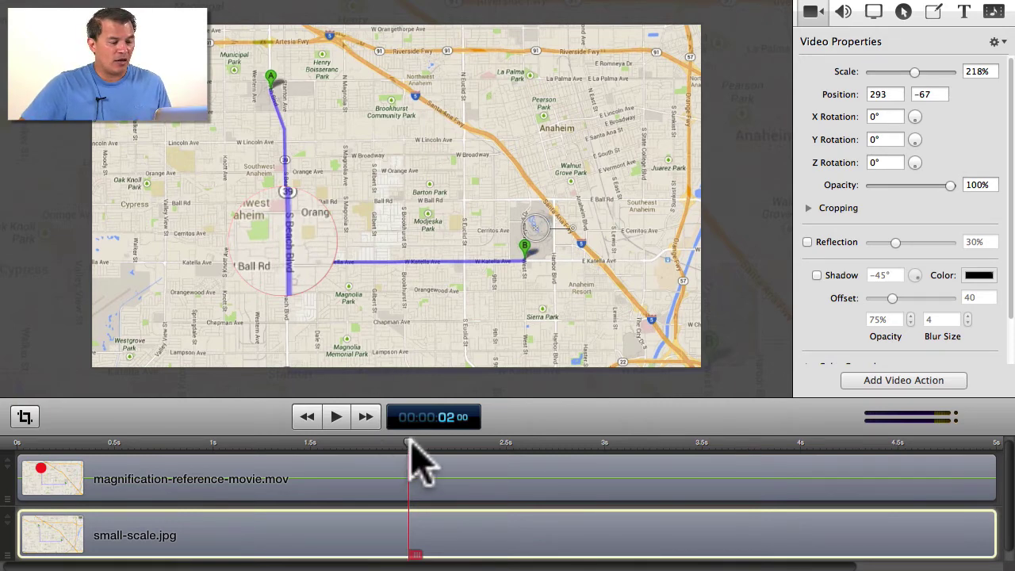
{"action": "left_click_drag", "start_coordinate": [413, 447], "coordinate": [213, 456]}
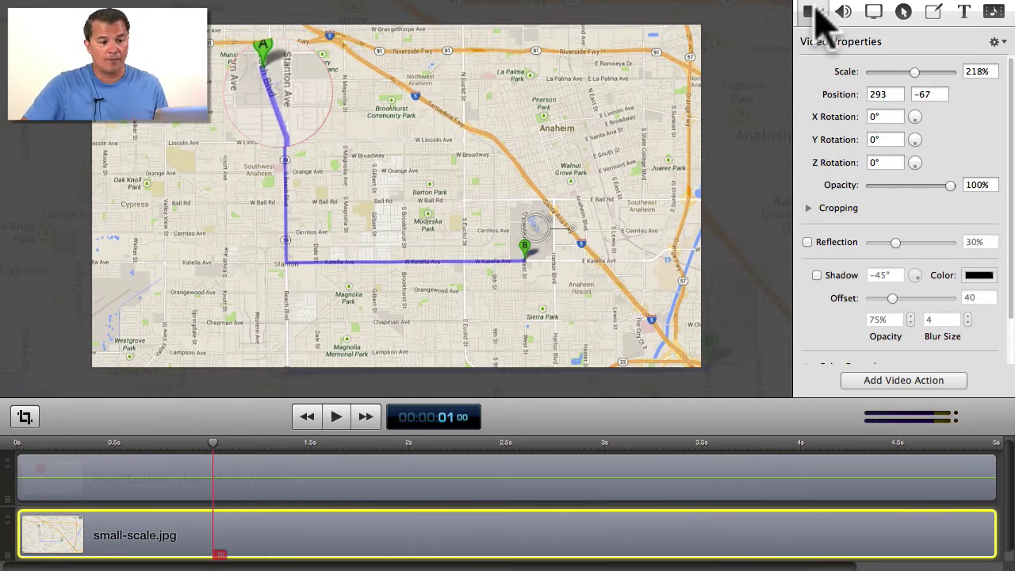
- Add a video action to small-scale.jpg at 1 second and extend its end to the 2-second mark
{"action": "scroll", "coordinate": [854, 257], "scroll_direction": "down", "scroll_amount": 2}
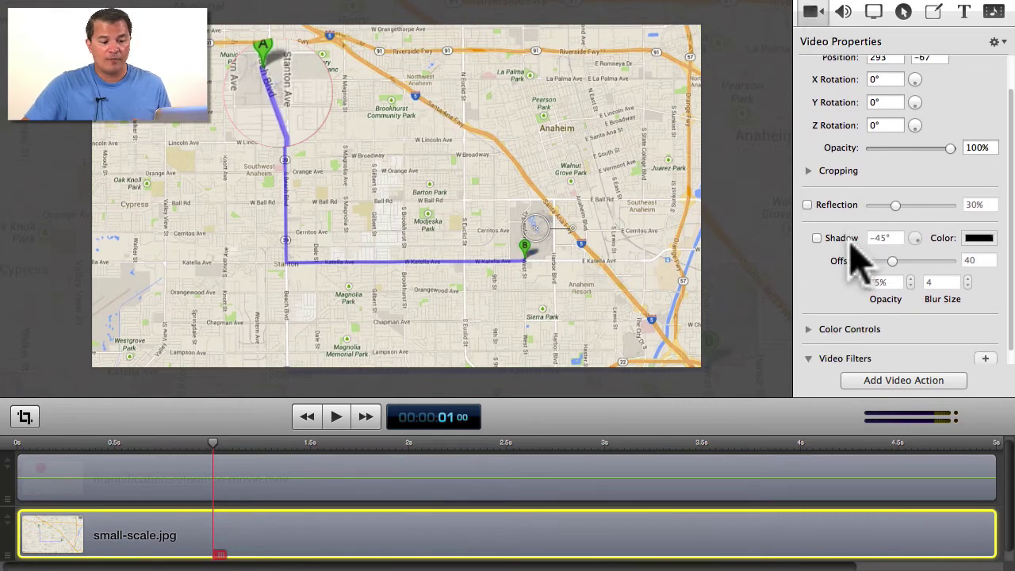
{"action": "left_click", "coordinate": [899, 385]}
{"action": "left_click_drag", "start_coordinate": [141, 538], "coordinate": [240, 531]}
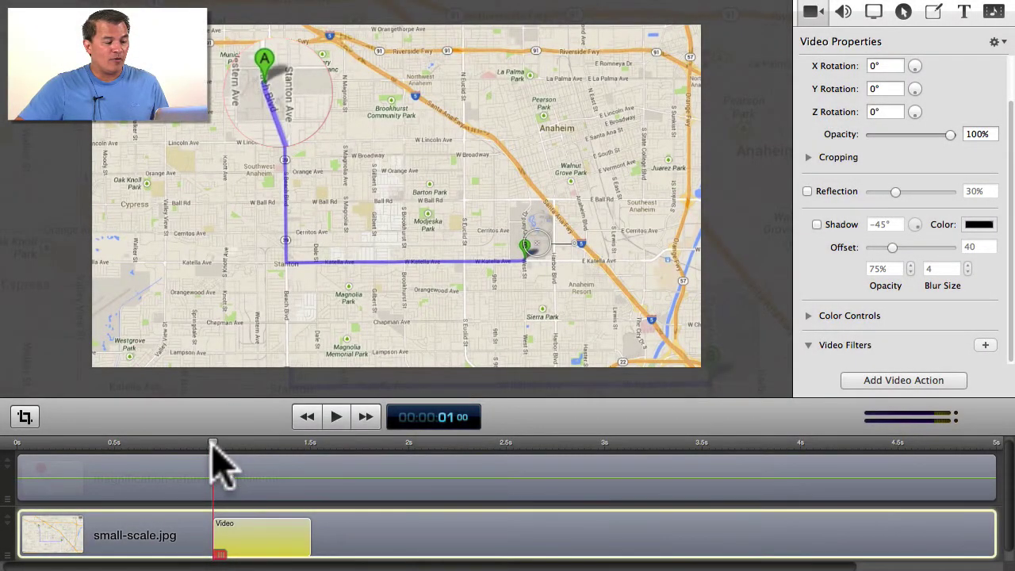
{"action": "left_click_drag", "start_coordinate": [219, 460], "coordinate": [409, 469]}
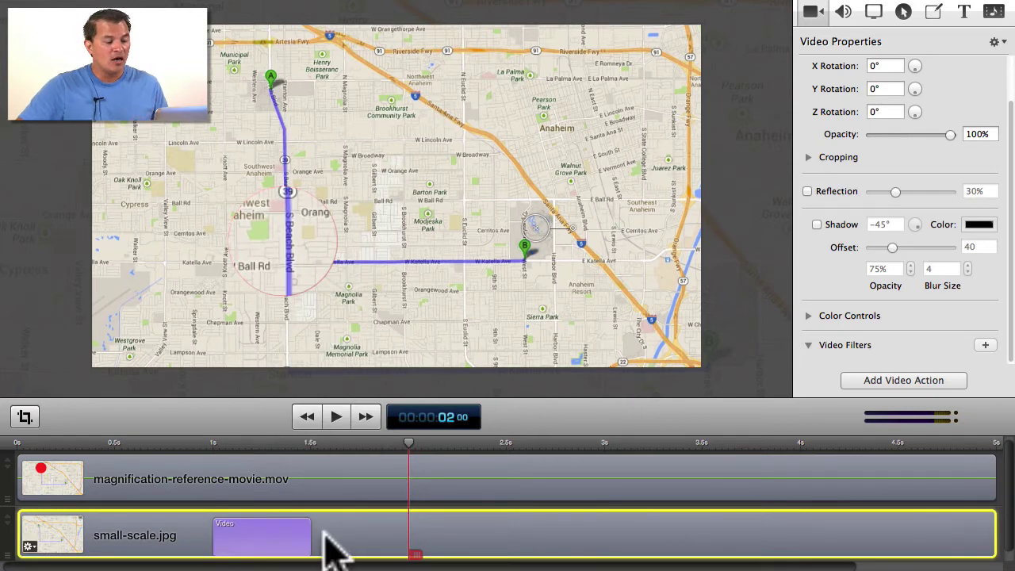
{"action": "left_click_drag", "start_coordinate": [309, 535], "coordinate": [408, 543]}
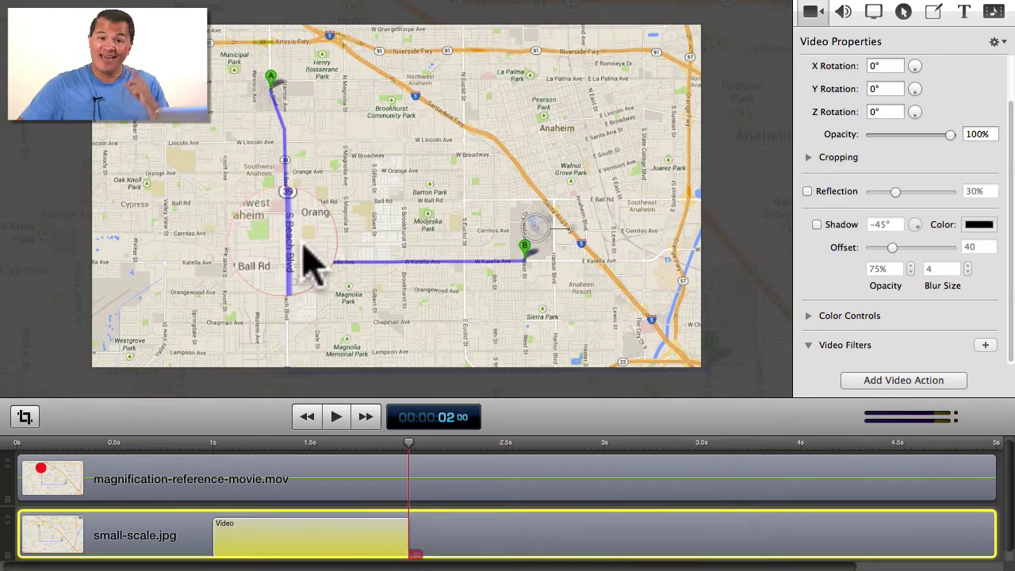
- At 2 seconds, move small-scale.jpg so the route's corner at Stanton lines up inside the circle
{"action": "left_click_drag", "start_coordinate": [293, 236], "coordinate": [287, 144]}
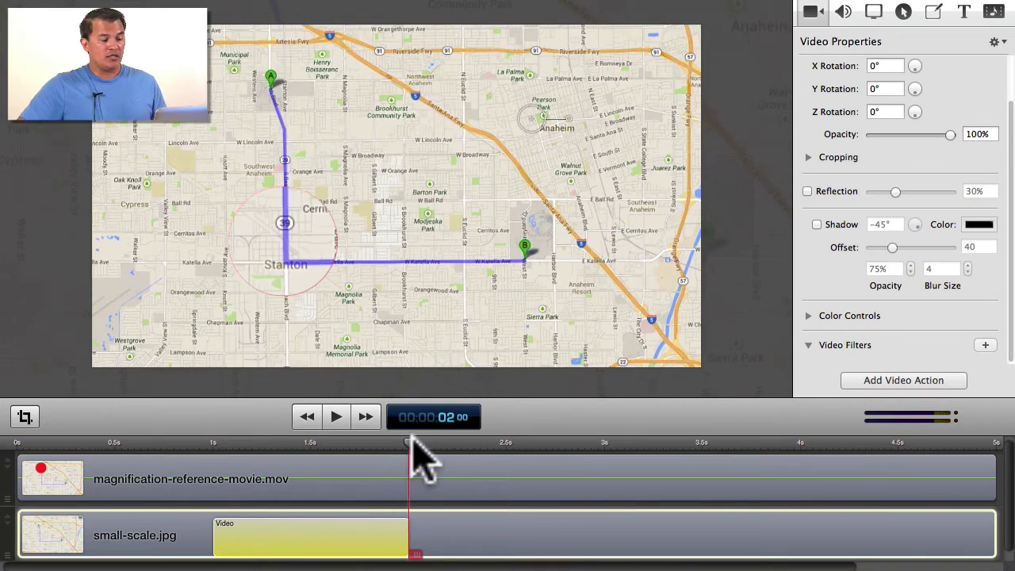
{"action": "left_click_drag", "start_coordinate": [409, 448], "coordinate": [413, 476]}
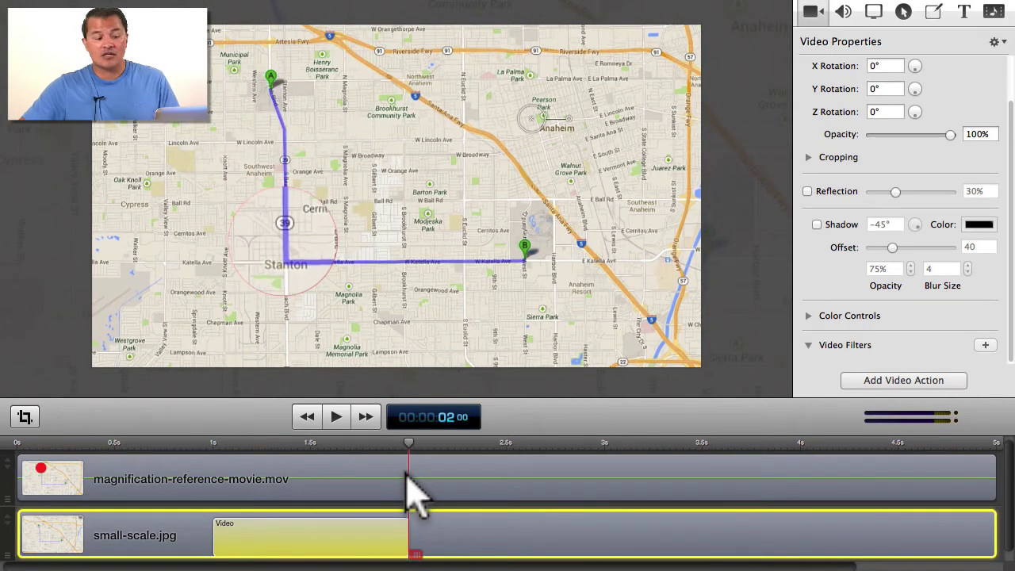
{"action": "mouse_move", "coordinate": [407, 476]}
{"action": "left_mouse_down"}
{"action": "mouse_move", "coordinate": [629, 479]}
{"action": "mouse_move", "coordinate": [409, 491]}
{"action": "left_mouse_up"}
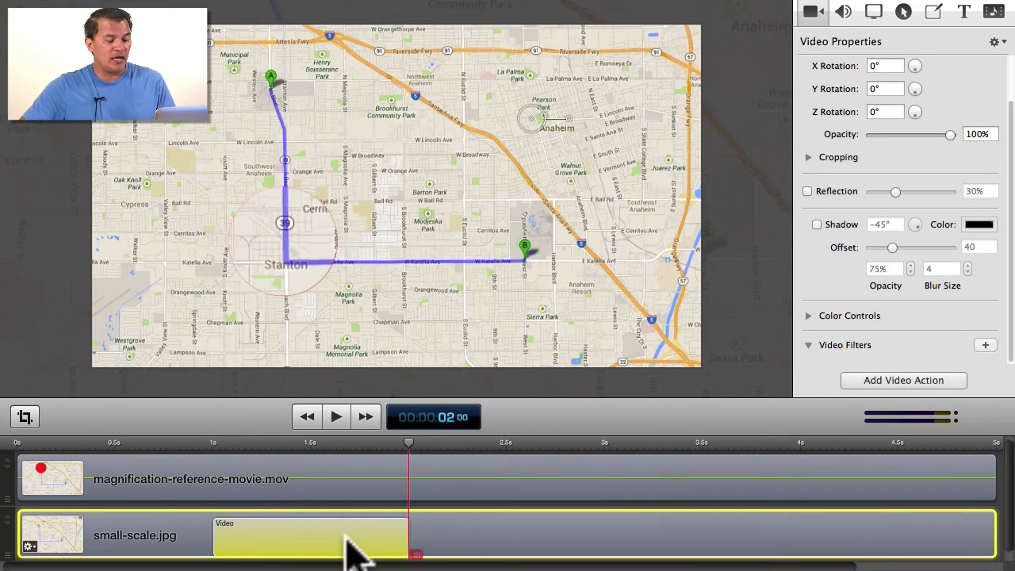
- Duplicate the small-scale.jpg video action so the copy starts at 2 seconds, and select the copy
{"action": "right_click", "coordinate": [349, 547]}
{"action": "left_click", "coordinate": [446, 521]}
{"action": "right_click", "coordinate": [460, 543]}
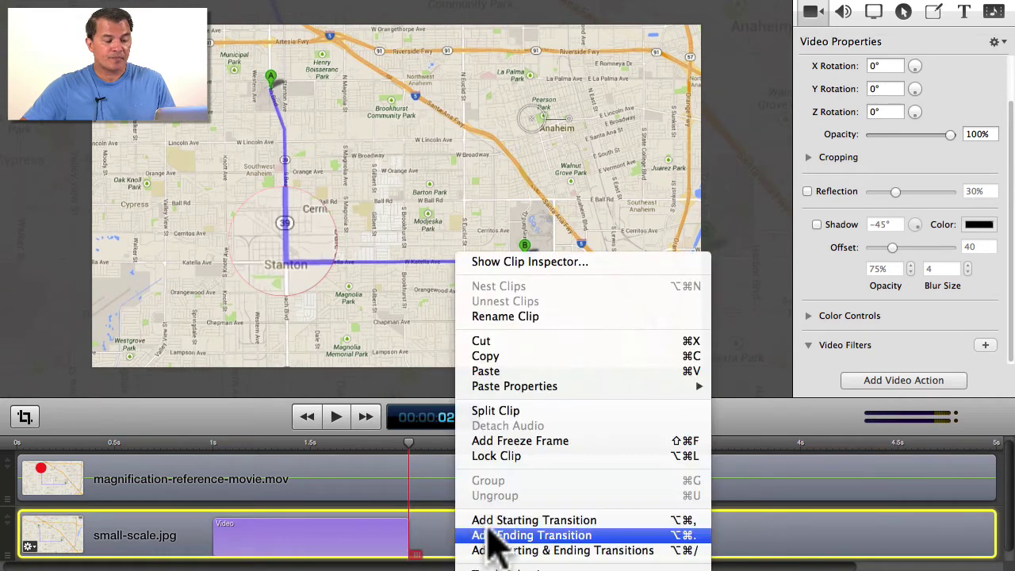
{"action": "left_click", "coordinate": [493, 371]}
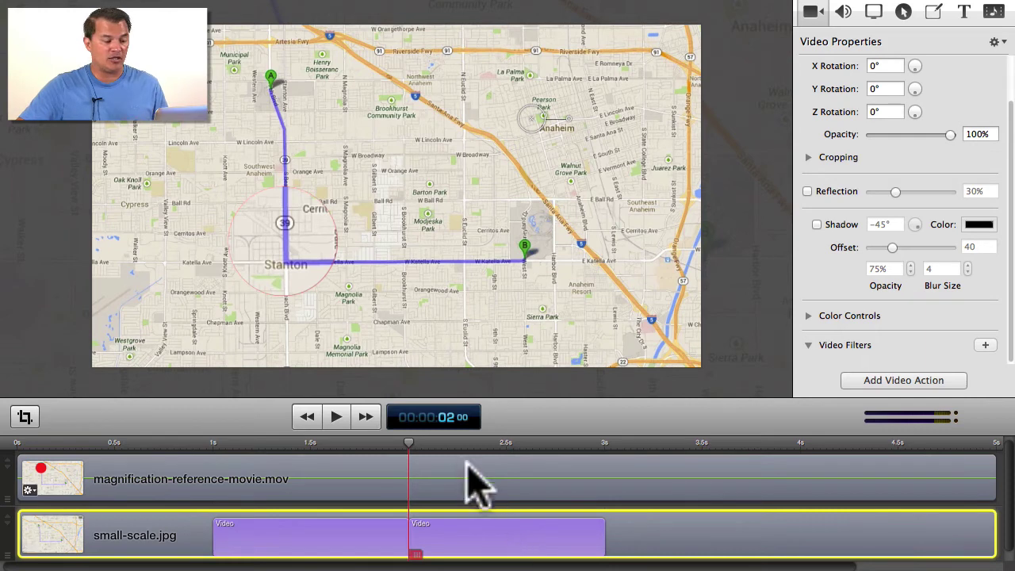
{"action": "mouse_move", "coordinate": [410, 444]}
{"action": "left_mouse_down"}
{"action": "mouse_move", "coordinate": [564, 457]}
{"action": "mouse_move", "coordinate": [410, 460]}
{"action": "left_mouse_up"}
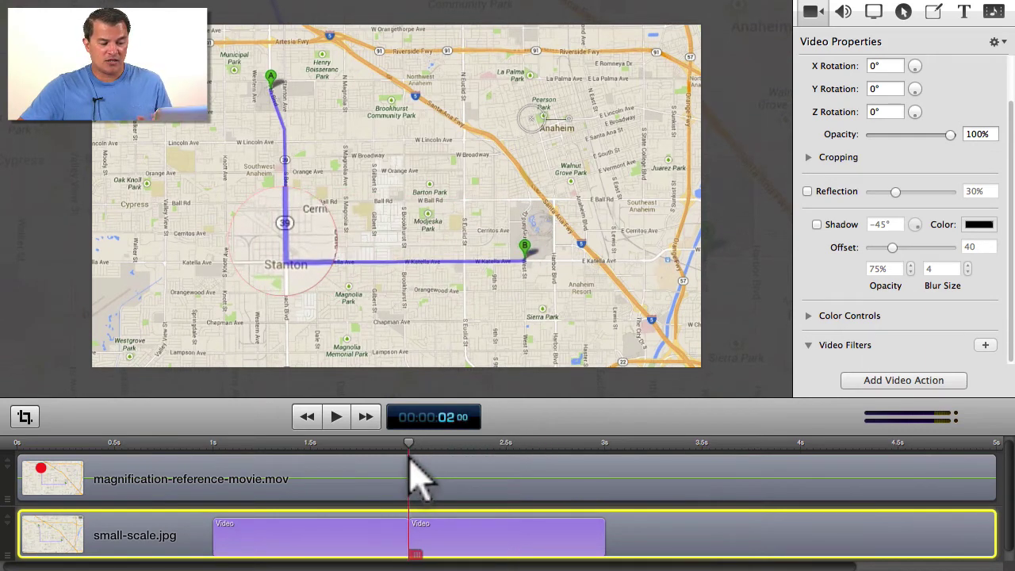
{"action": "left_click", "coordinate": [437, 530]}
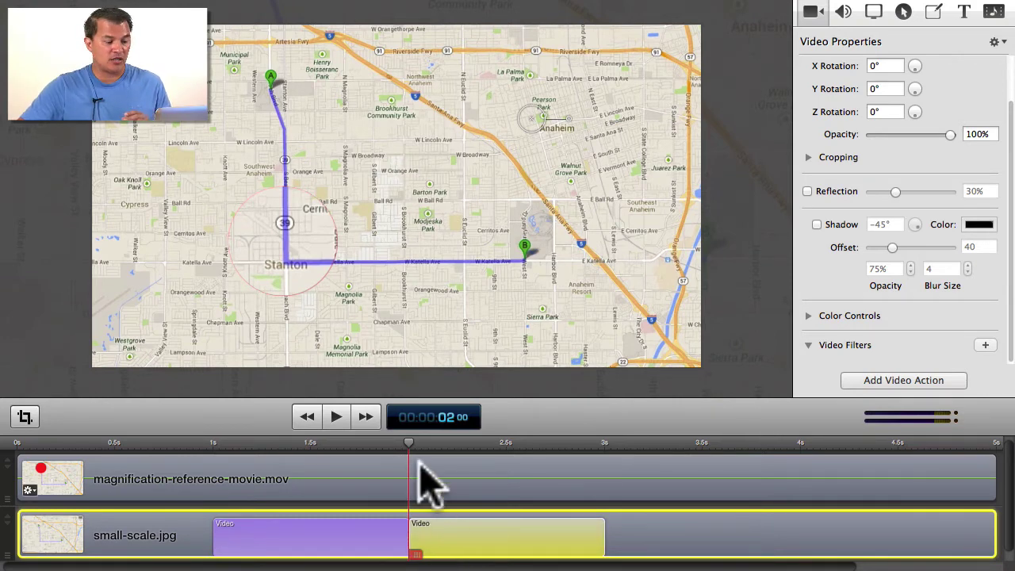
- At 3 seconds, move small-scale.jpg so the route's end marker B lines up inside the circle
{"action": "left_click_drag", "start_coordinate": [411, 448], "coordinate": [601, 461]}
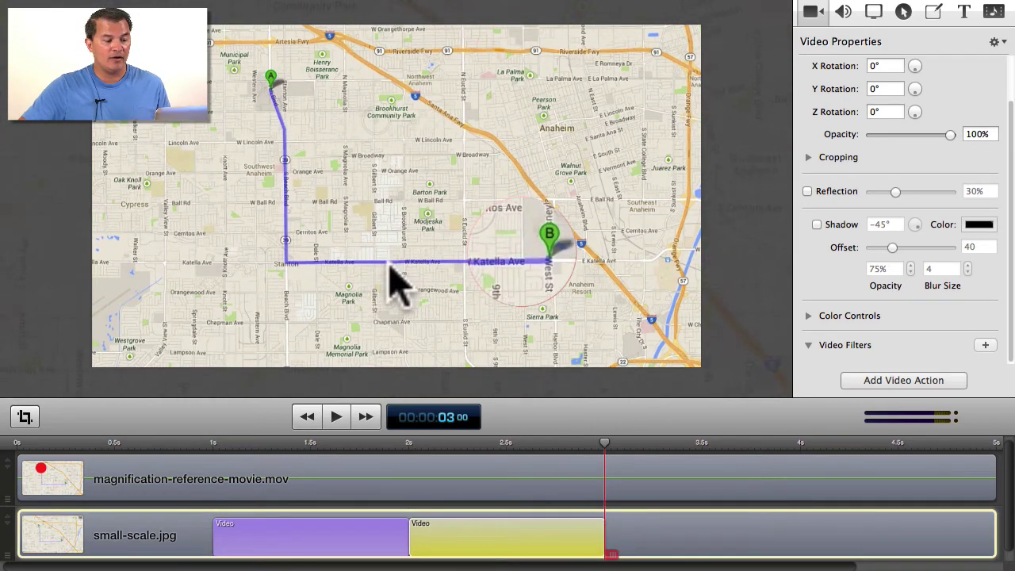
{"action": "left_click", "coordinate": [585, 539]}
{"action": "left_click", "coordinate": [599, 444]}
- Play back the map animation beneath the circle from about 1 second, and return the scrubber to 1 second
{"action": "left_click_drag", "start_coordinate": [468, 458], "coordinate": [190, 465]}
{"action": "left_click", "coordinate": [336, 418]}
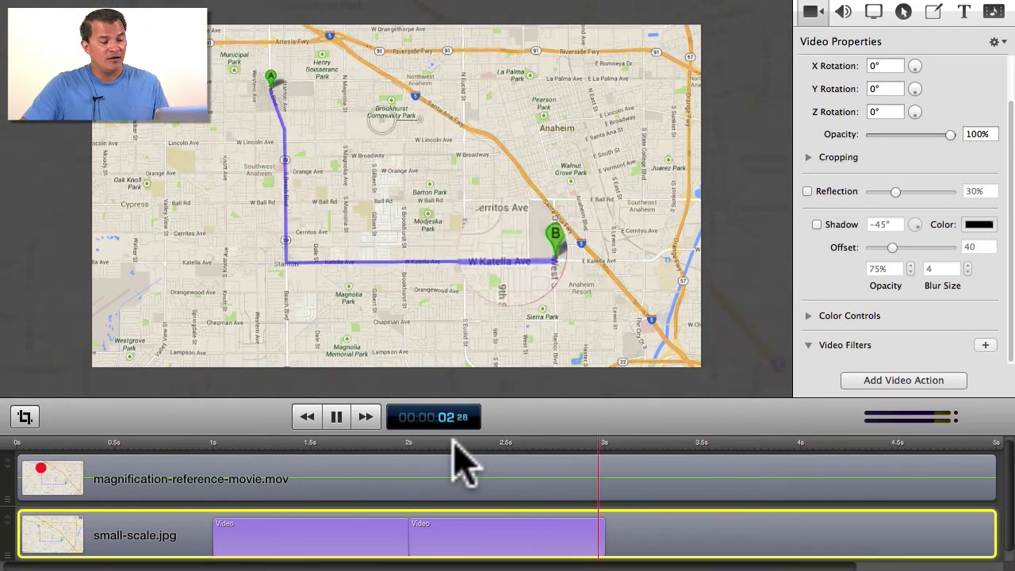
{"action": "left_click", "coordinate": [336, 417]}
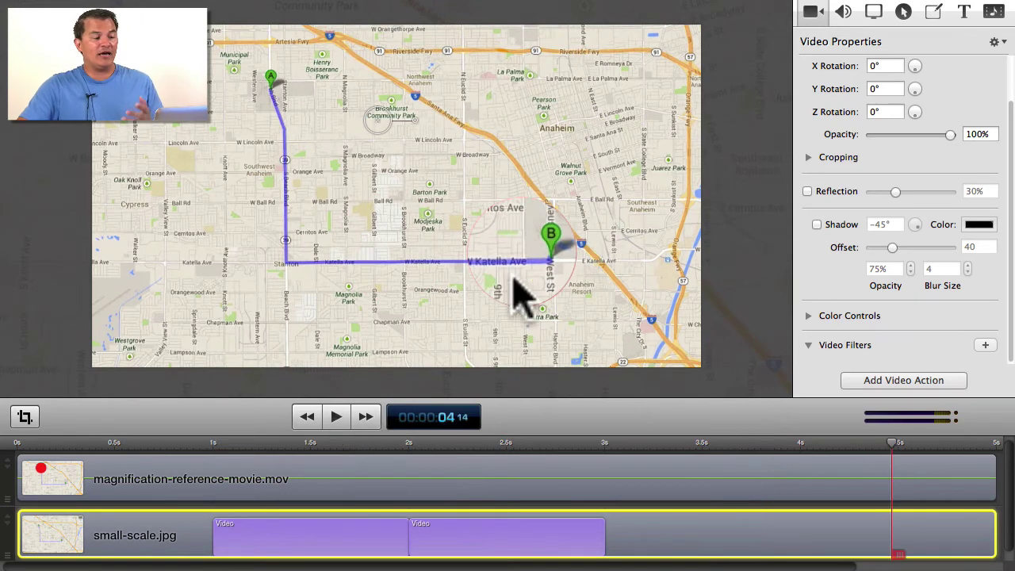
{"action": "left_click", "coordinate": [214, 458]}
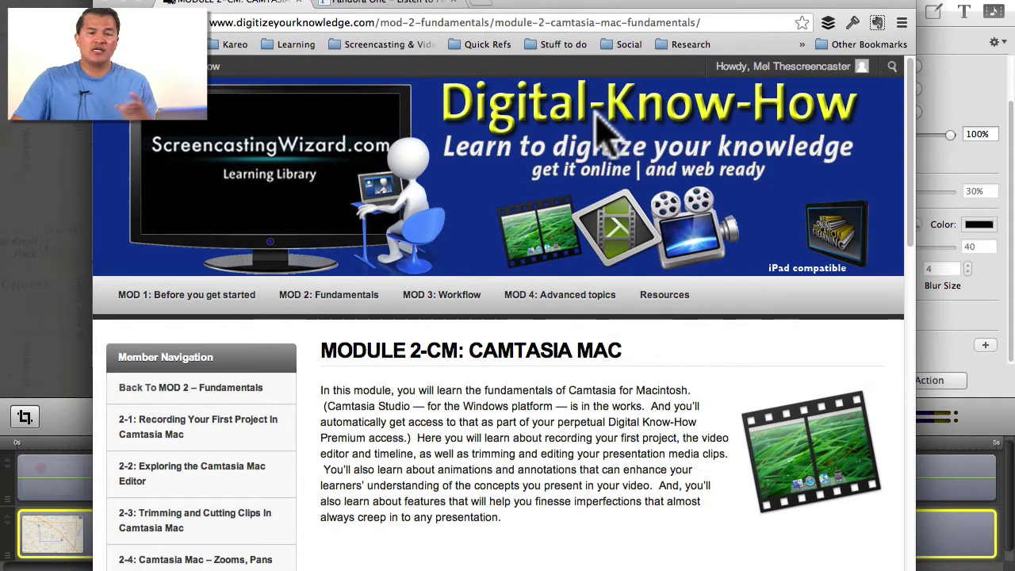
- Switch to the Digital-Know-How site in the browser, open its Royalty Free Media resources and visit the Fotolia site
{"action": "mouse_move", "coordinate": [600, 292]}
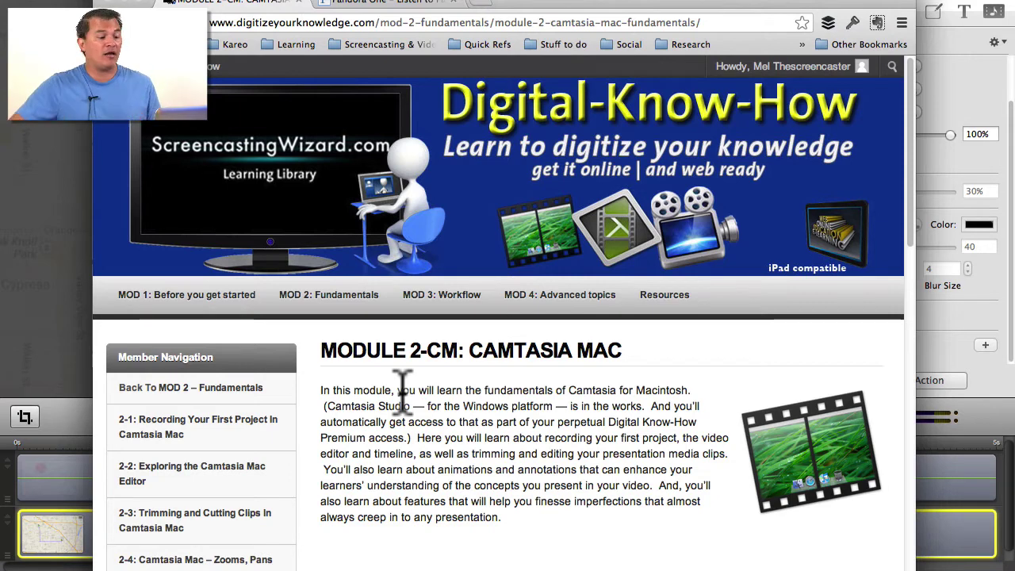
{"action": "mouse_move", "coordinate": [437, 371]}
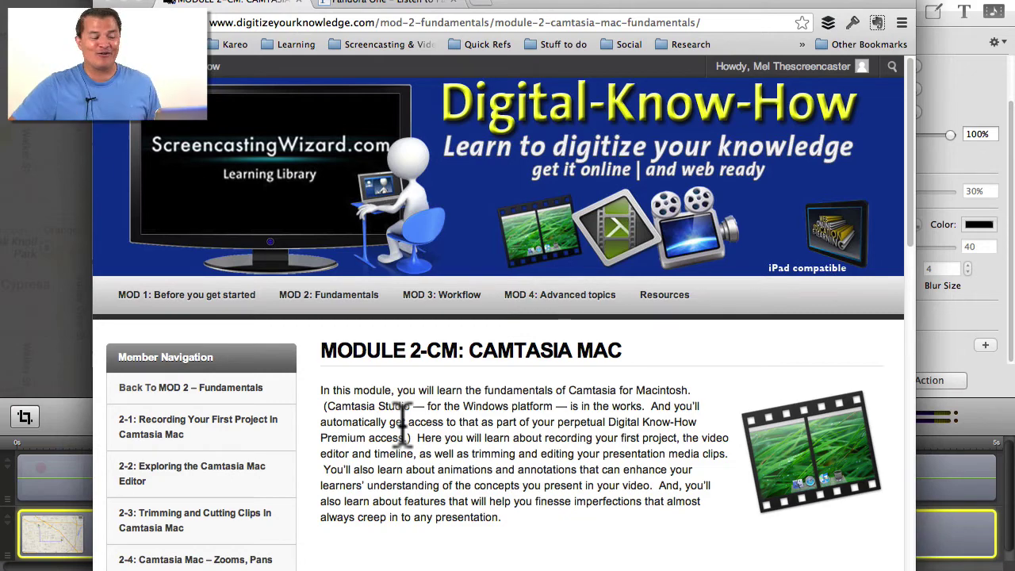
{"action": "left_click_drag", "start_coordinate": [547, 4], "coordinate": [528, 1]}
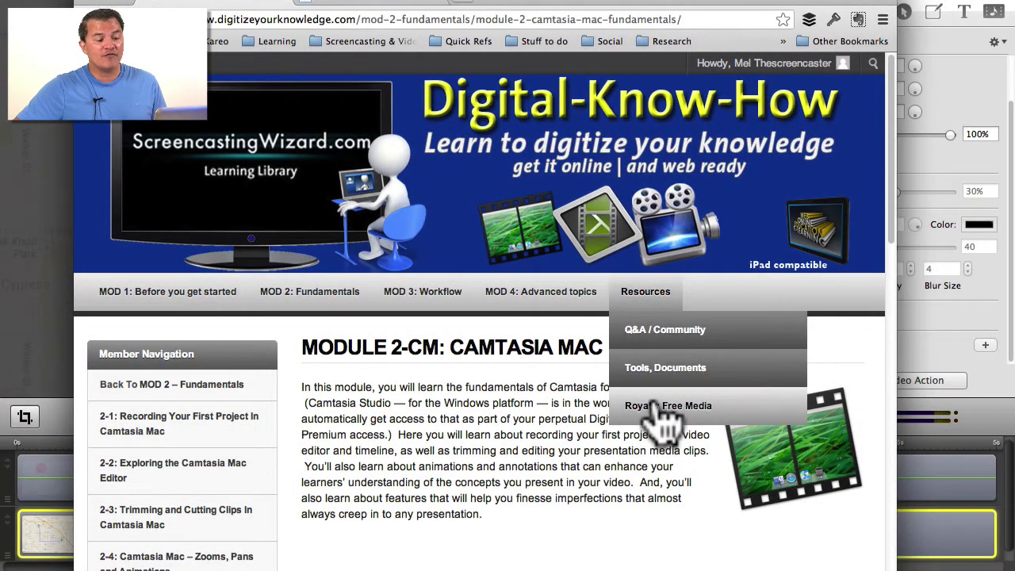
{"action": "left_click", "coordinate": [651, 408]}
{"action": "scroll", "coordinate": [544, 386], "scroll_direction": "down", "scroll_amount": 10}
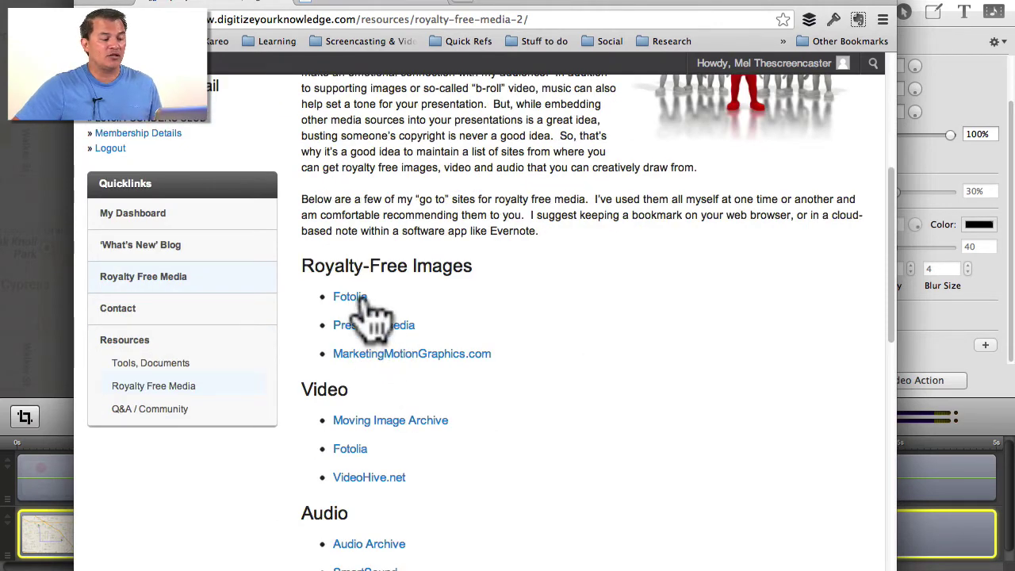
{"action": "left_click", "coordinate": [353, 297]}
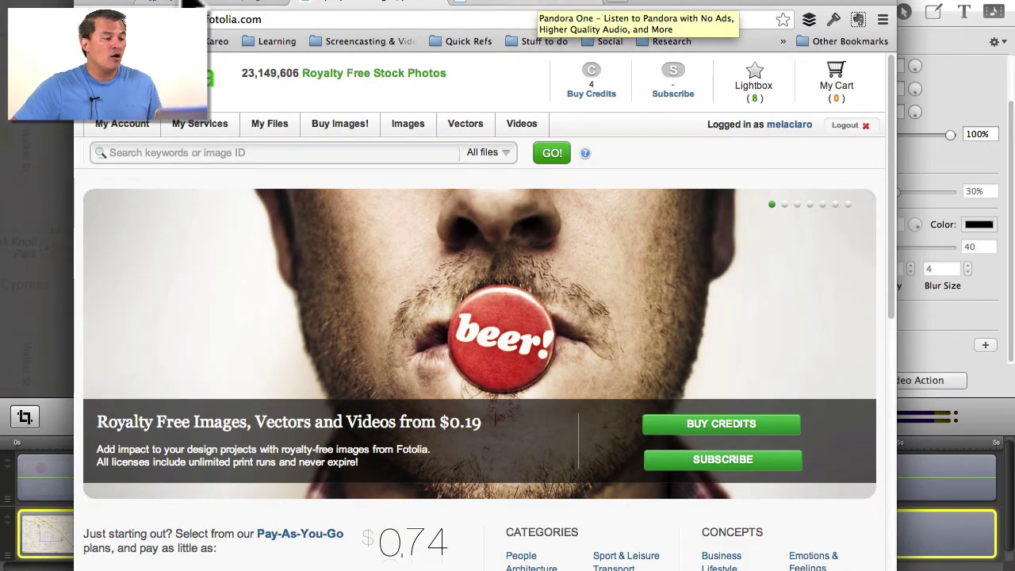
- Return to the royalty-free list, open PresenterMedia and browse the first page of magnifying glass search results
{"action": "left_click", "coordinate": [190, 5]}
{"action": "left_click", "coordinate": [399, 333]}
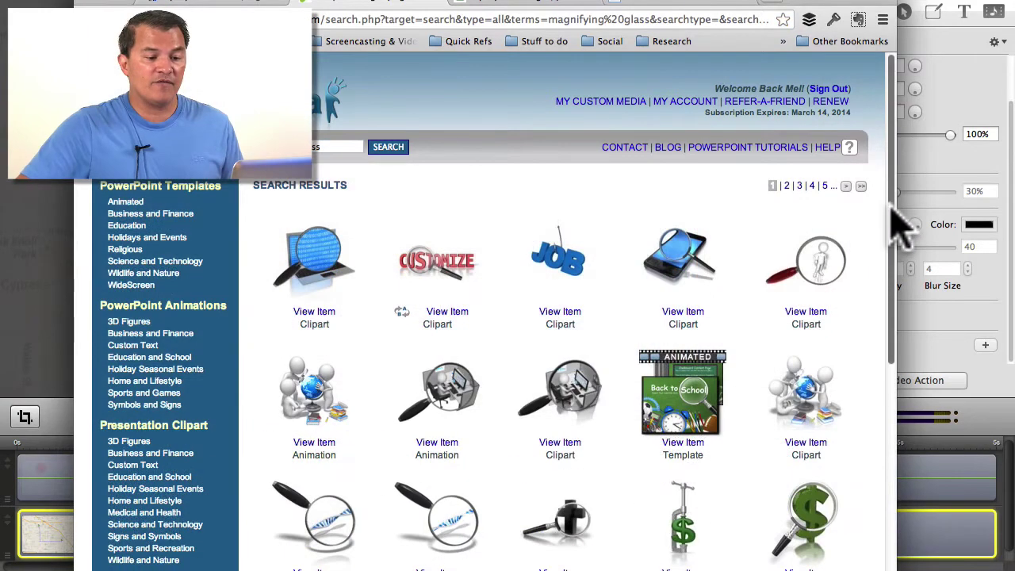
{"action": "scroll", "coordinate": [904, 274], "scroll_direction": "down", "scroll_amount": 2}
{"action": "scroll", "coordinate": [904, 273], "scroll_direction": "down", "scroll_amount": 3}
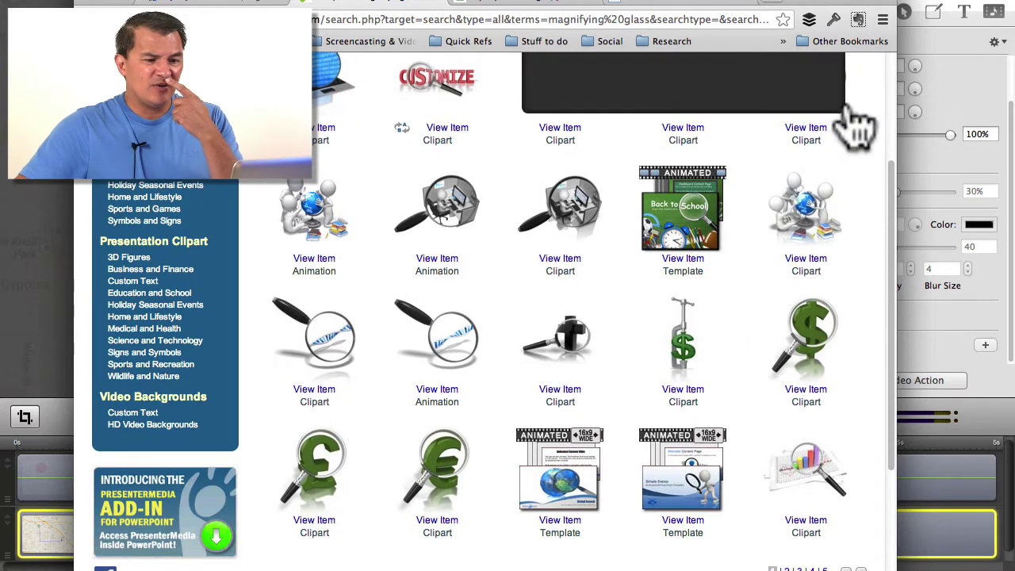
{"action": "mouse_move", "coordinate": [460, 353]}
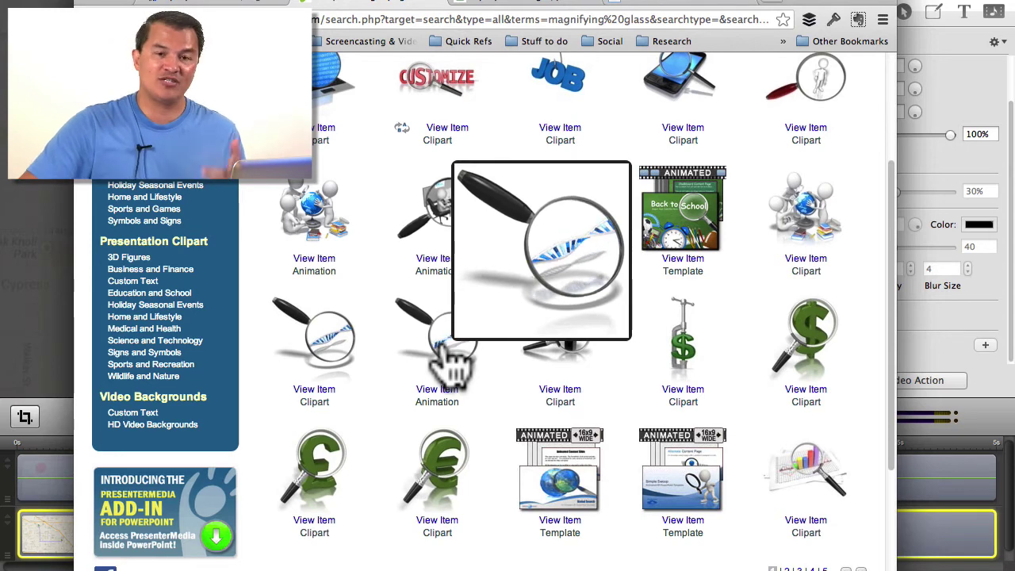
{"action": "scroll", "coordinate": [861, 444], "scroll_direction": "down", "scroll_amount": 2}
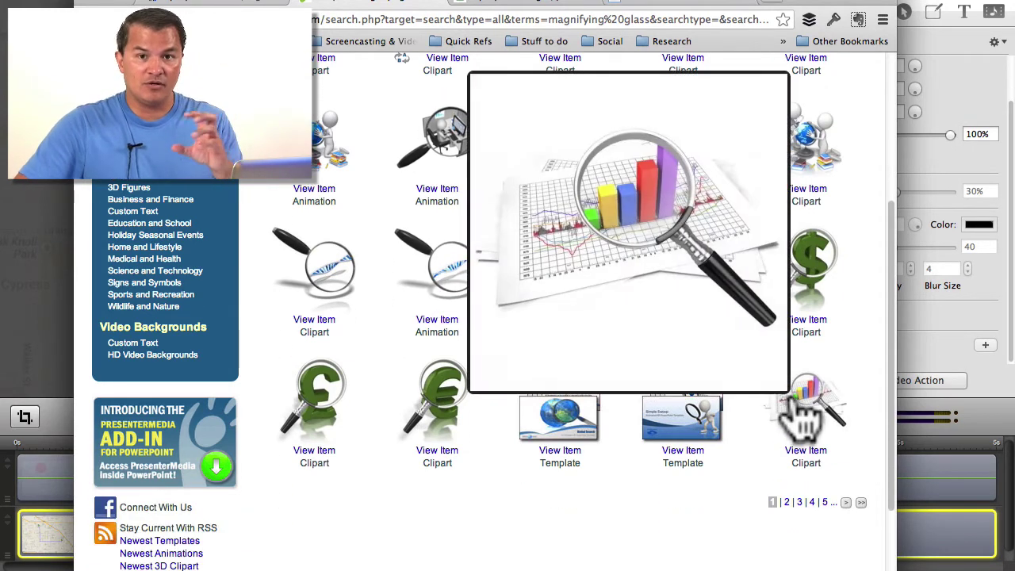
{"action": "mouse_move", "coordinate": [462, 278]}
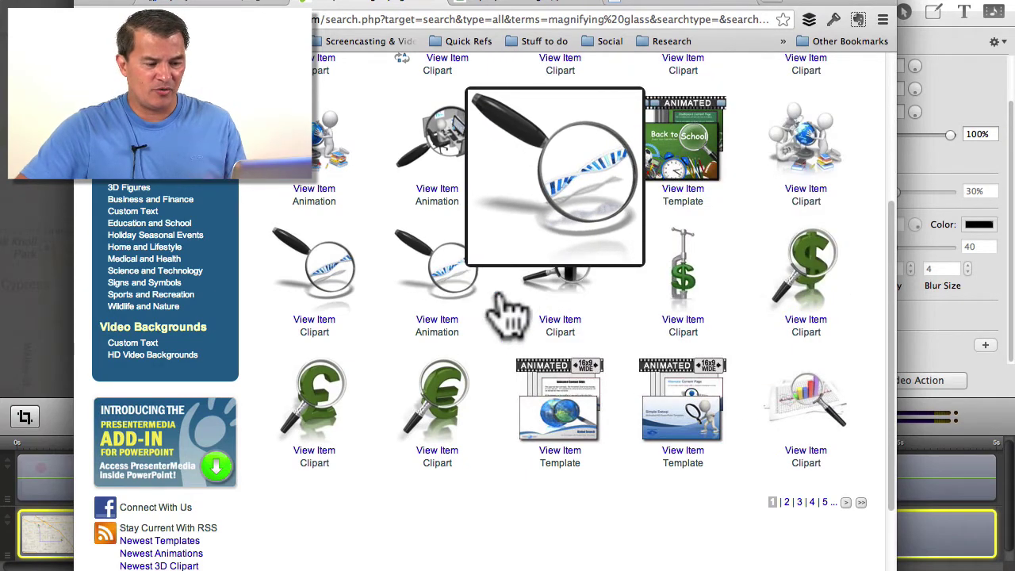
- Browse page 2 of the magnifying glass results and open the Magnifying Glass Flat Ground clipart to view its download sizes
{"action": "left_click", "coordinate": [785, 503]}
{"action": "scroll", "coordinate": [721, 340], "scroll_direction": "down", "scroll_amount": 3}
{"action": "scroll", "coordinate": [721, 340], "scroll_direction": "down", "scroll_amount": 2}
{"action": "mouse_move", "coordinate": [809, 325]}
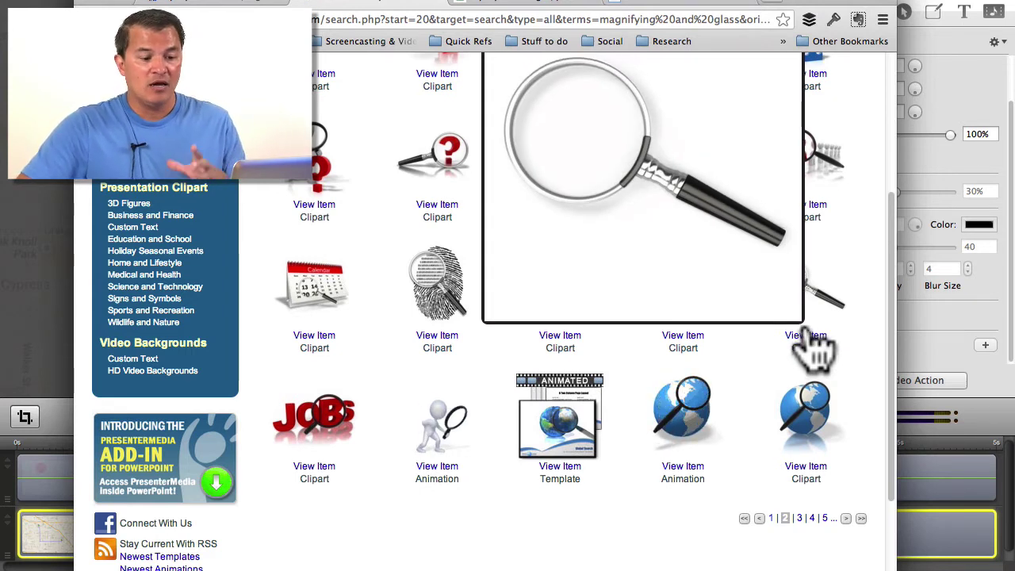
{"action": "left_click", "coordinate": [807, 331]}
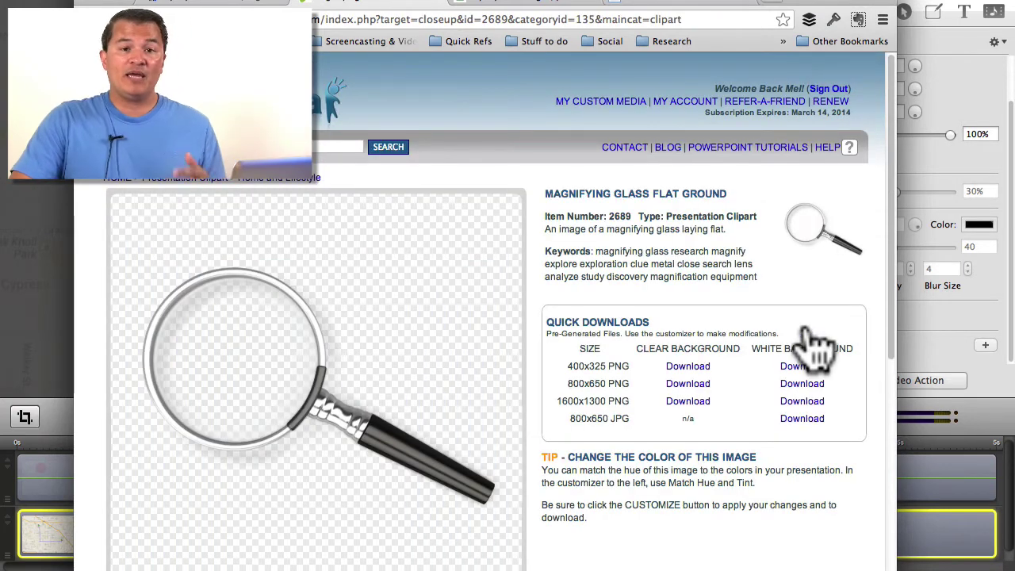
{"action": "scroll", "coordinate": [815, 341], "scroll_direction": "down", "scroll_amount": 3}
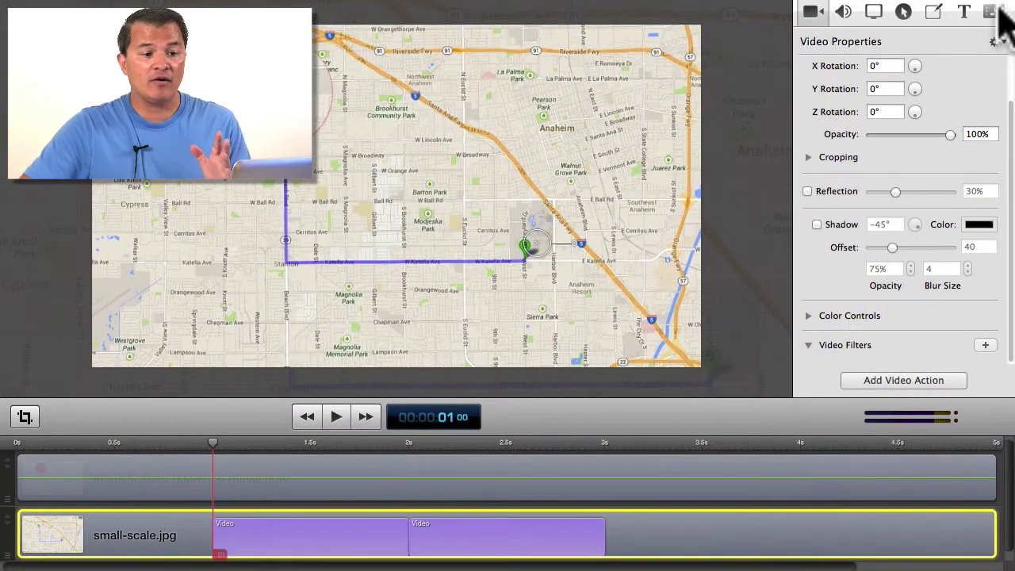
- Back in ScreenFlow, import magnifying_glass_flat_ground_800_clr_2689.png and add it to the timeline at 1 second
{"action": "left_click", "coordinate": [995, 11]}
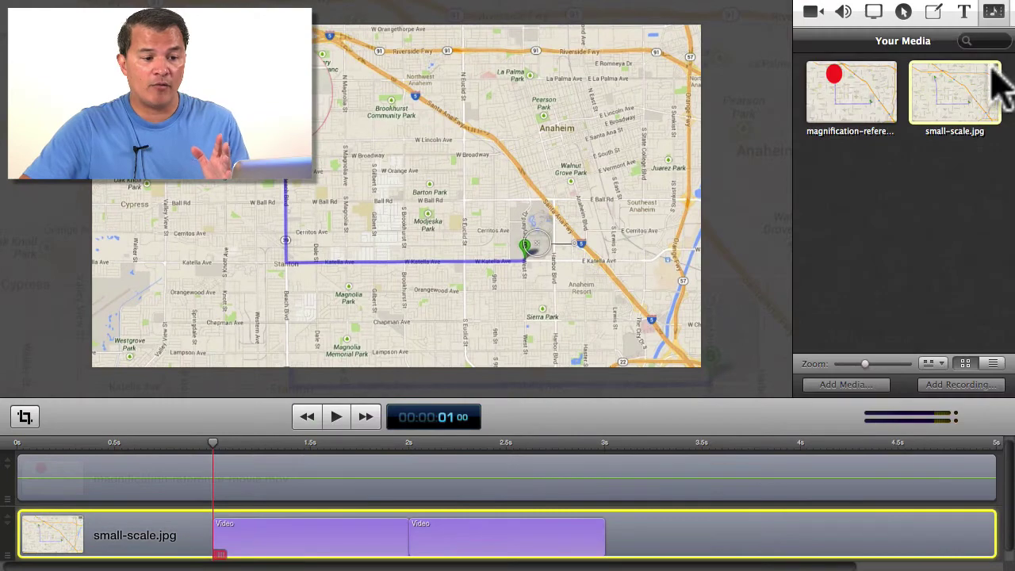
{"action": "left_click", "coordinate": [842, 387]}
{"action": "left_click", "coordinate": [466, 92]}
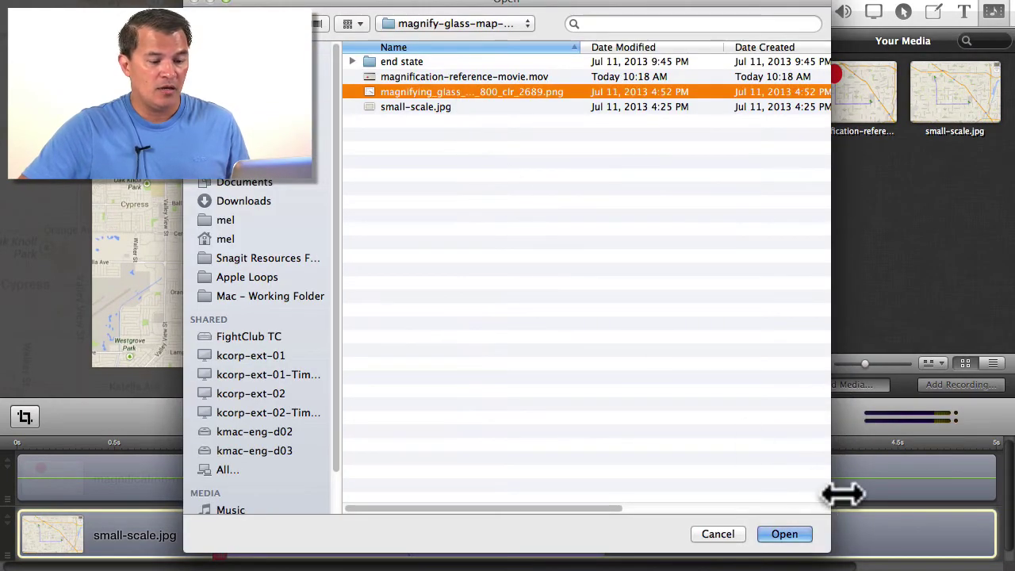
{"action": "left_click", "coordinate": [789, 537]}
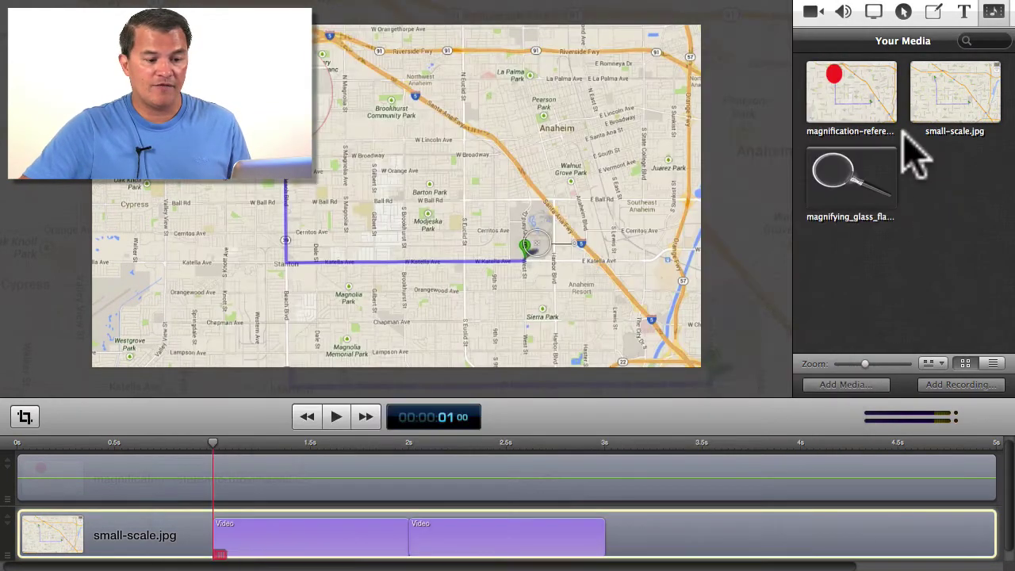
{"action": "right_click", "coordinate": [854, 181]}
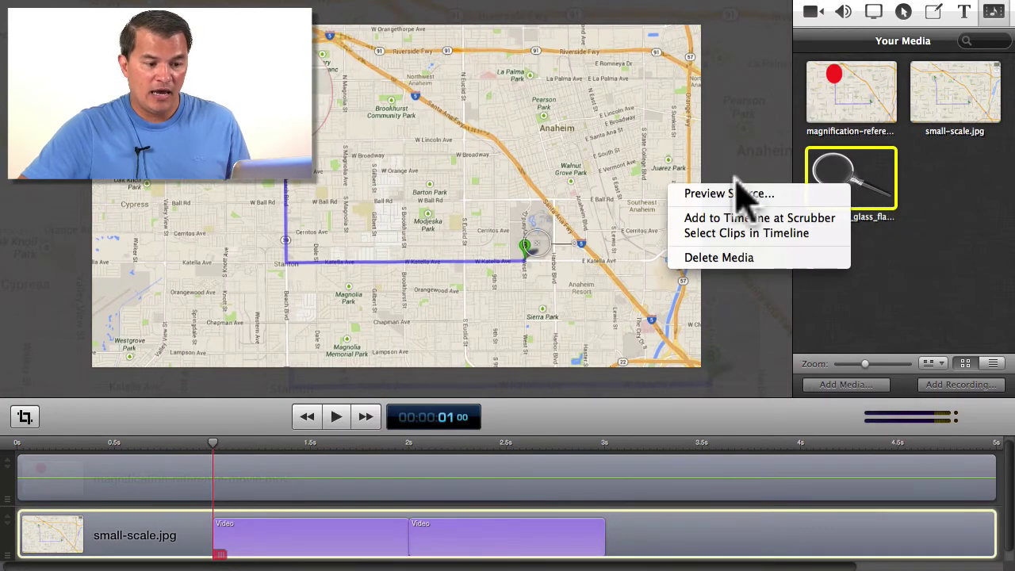
{"action": "left_click", "coordinate": [740, 218]}
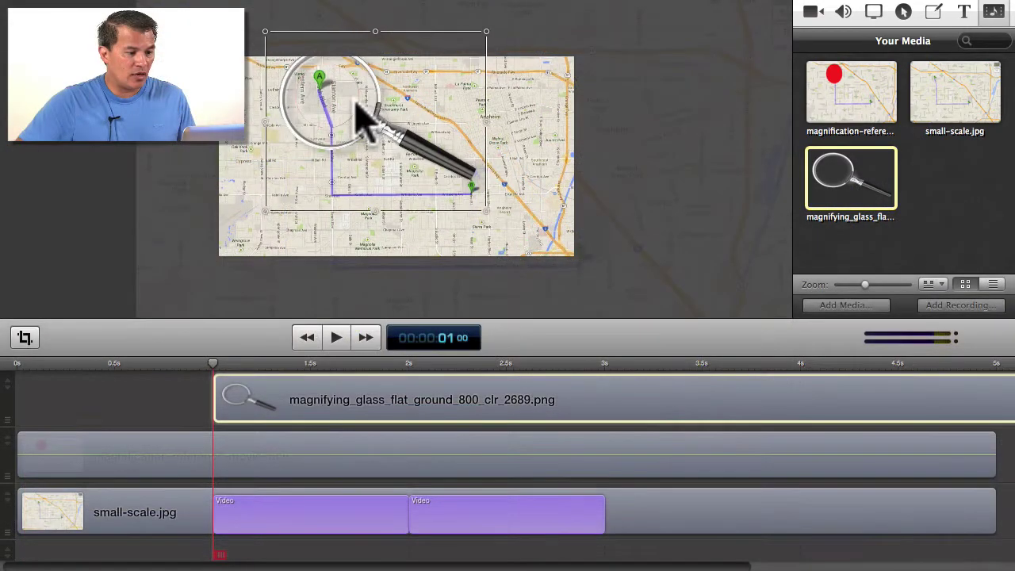
- Scale the magnifying glass to about 64% and position it at about -147, 154 so its lens frames the circle around marker A
{"action": "left_click_drag", "start_coordinate": [362, 148], "coordinate": [355, 88]}
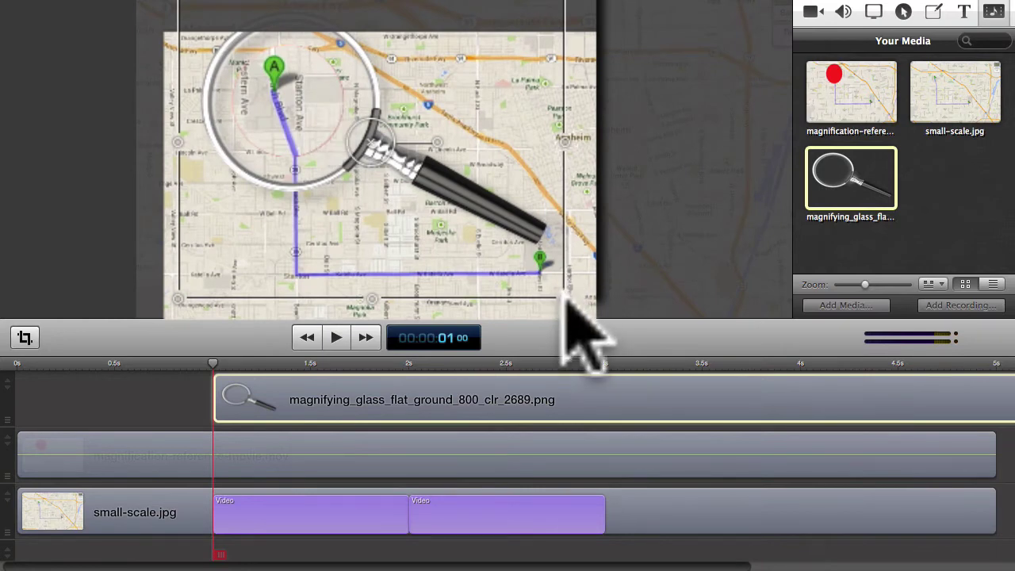
{"action": "left_click_drag", "start_coordinate": [563, 295], "coordinate": [441, 201]}
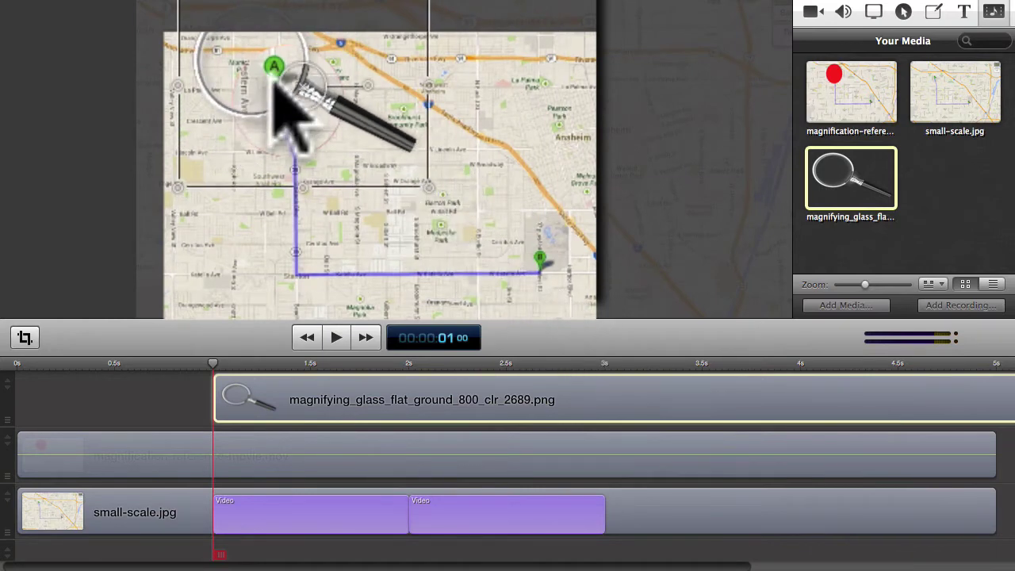
{"action": "left_click_drag", "start_coordinate": [292, 102], "coordinate": [315, 136]}
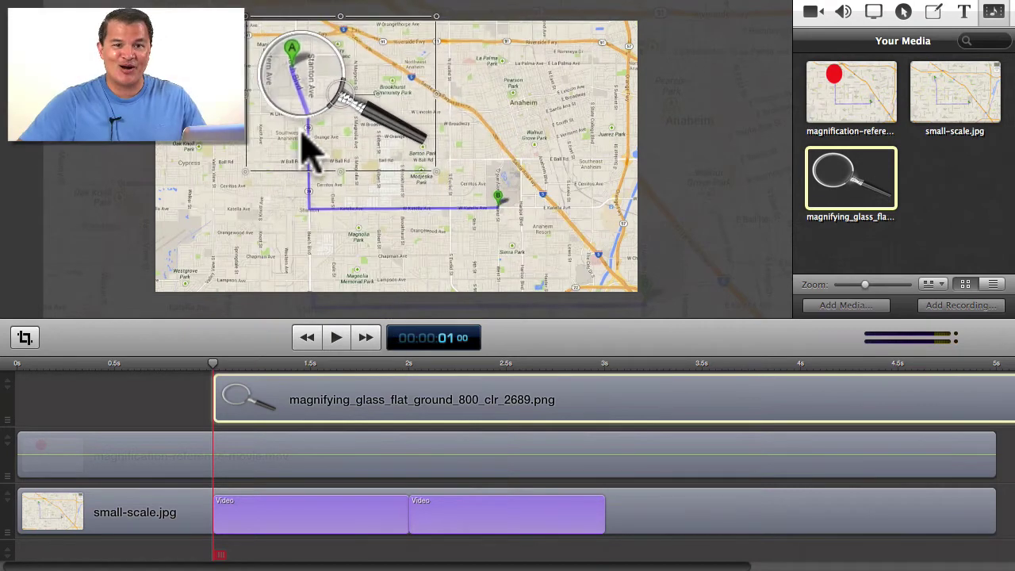
{"action": "left_click_drag", "start_coordinate": [294, 102], "coordinate": [297, 112]}
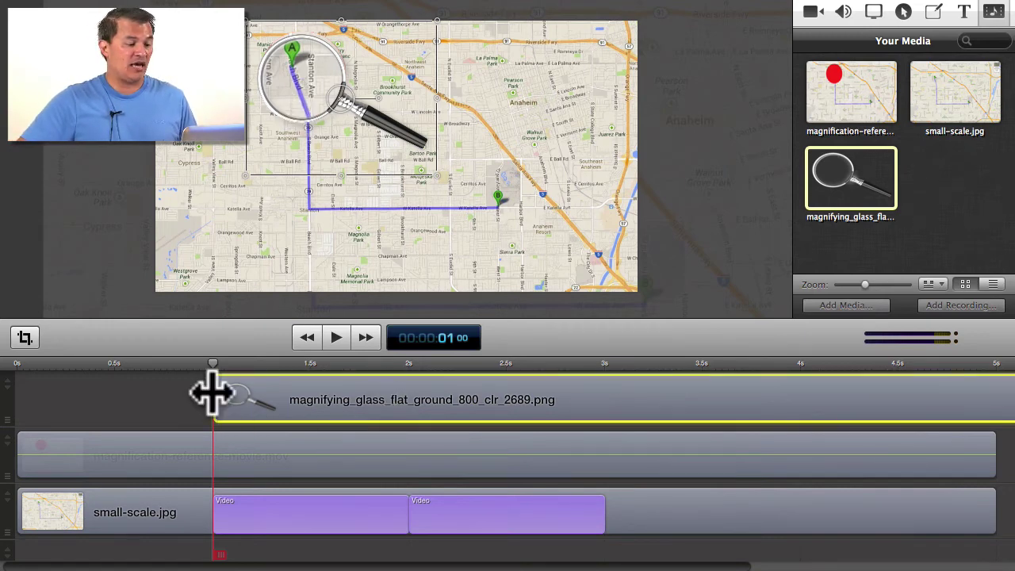
- Stretch the magnifying glass clip to run from 0 to 5 seconds, and display its video properties
{"action": "left_click_drag", "start_coordinate": [215, 396], "coordinate": [19, 394]}
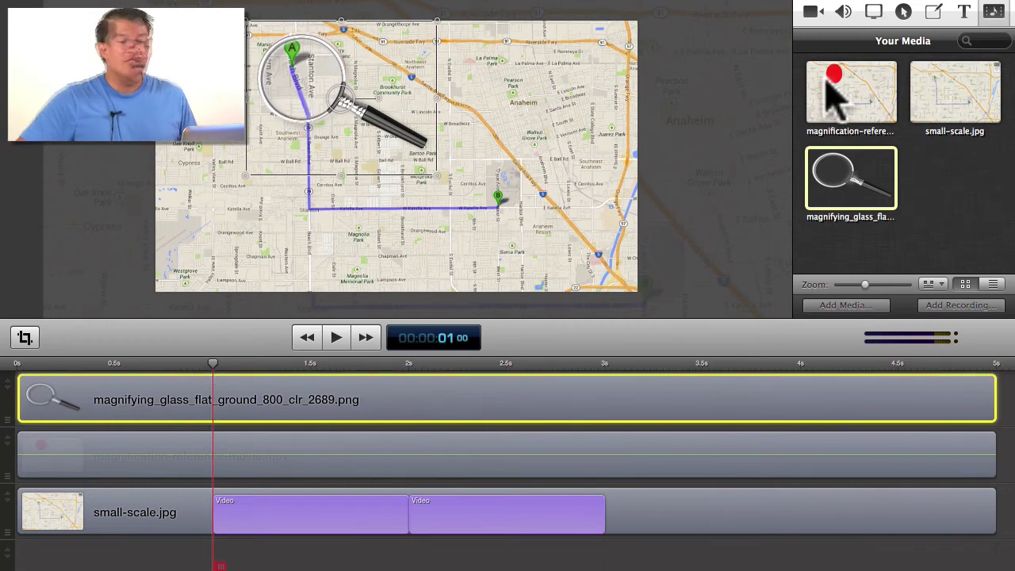
{"action": "left_click", "coordinate": [810, 11]}
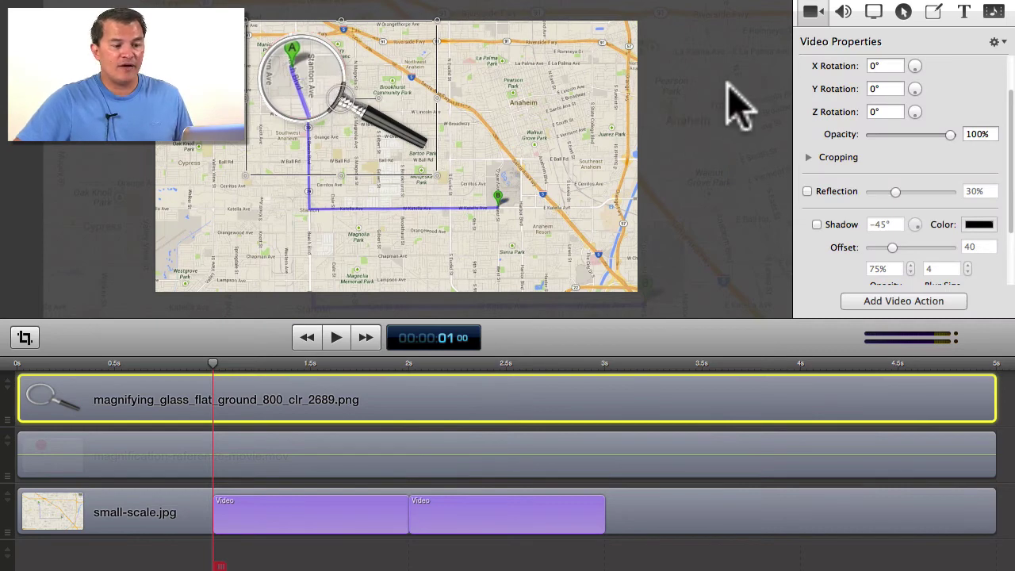
{"action": "scroll", "coordinate": [857, 75], "scroll_direction": "up", "scroll_amount": 3}
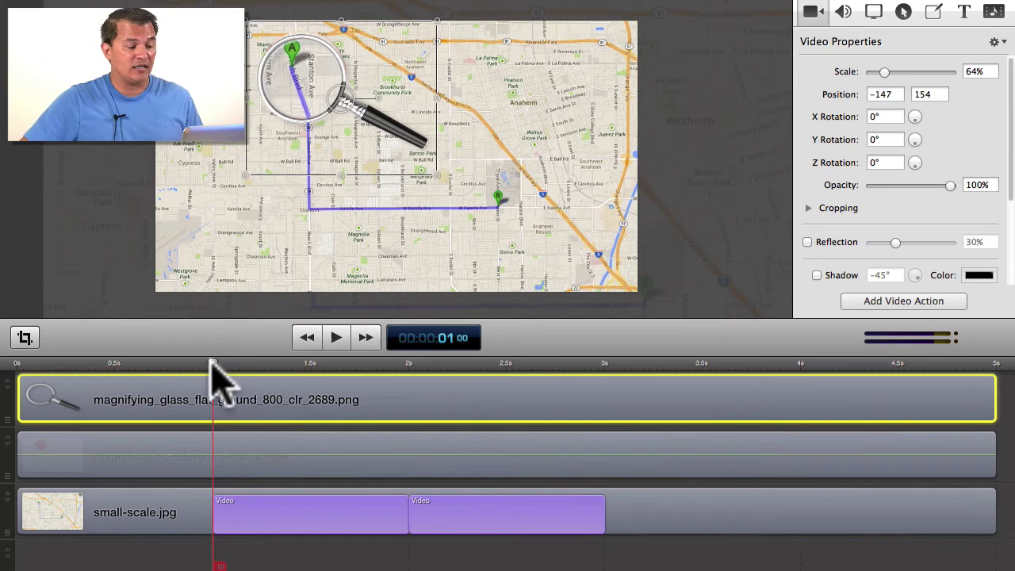
- Compare small-scale.jpg with the magnifying glass clip at 3 seconds, and return the scrubber to about 1 second
{"action": "left_click_drag", "start_coordinate": [214, 367], "coordinate": [603, 369]}
{"action": "left_click", "coordinate": [151, 544]}
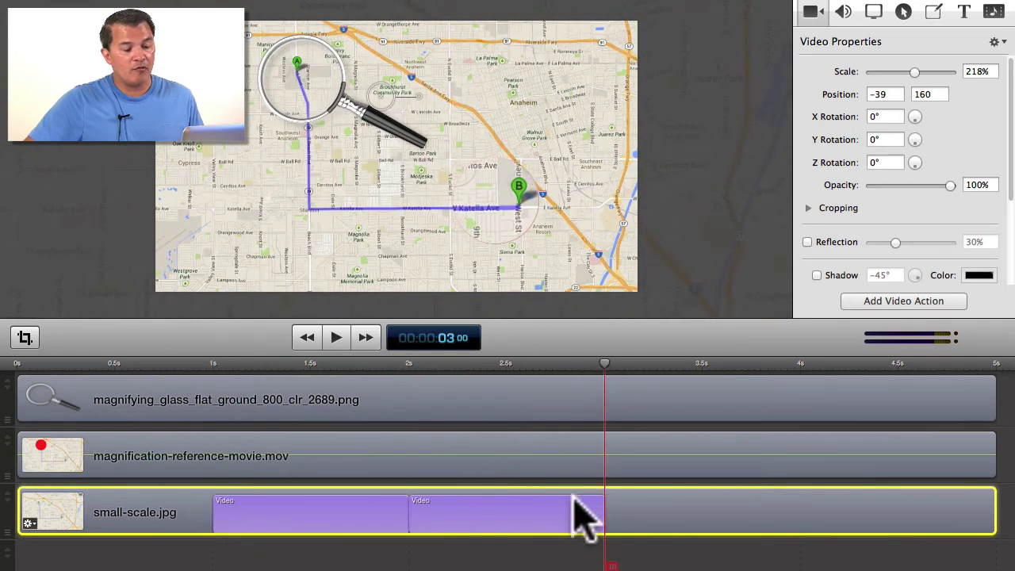
{"action": "left_click", "coordinate": [457, 381]}
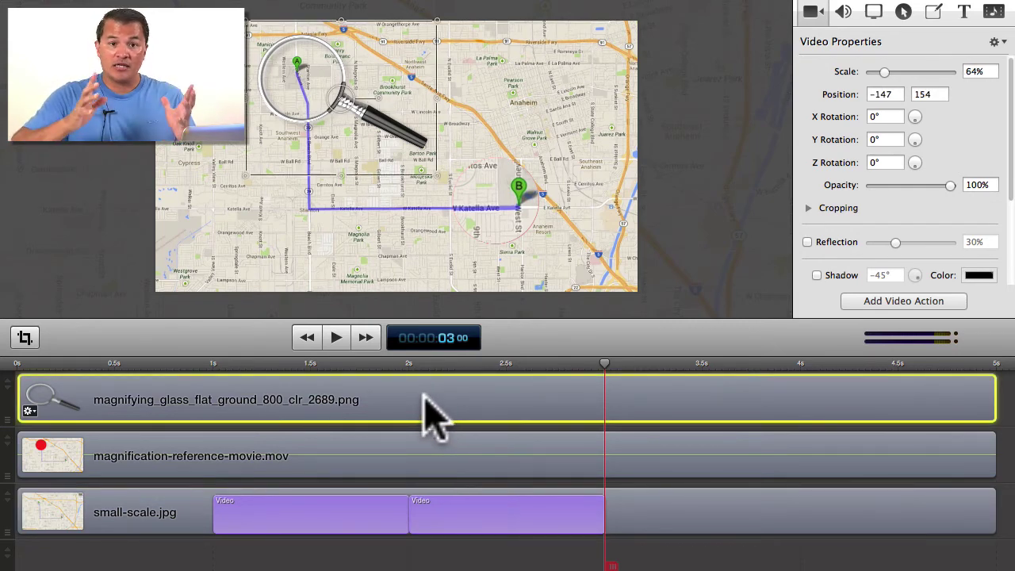
{"action": "left_click_drag", "start_coordinate": [604, 366], "coordinate": [214, 392]}
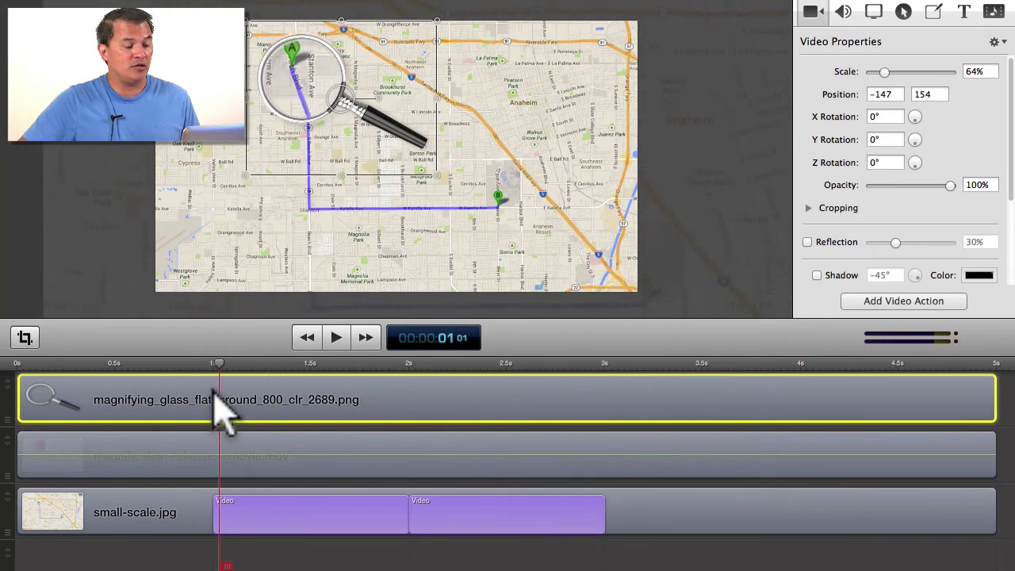
- Select both video actions on small-scale.jpg and copy them
{"action": "left_click", "coordinate": [320, 511]}
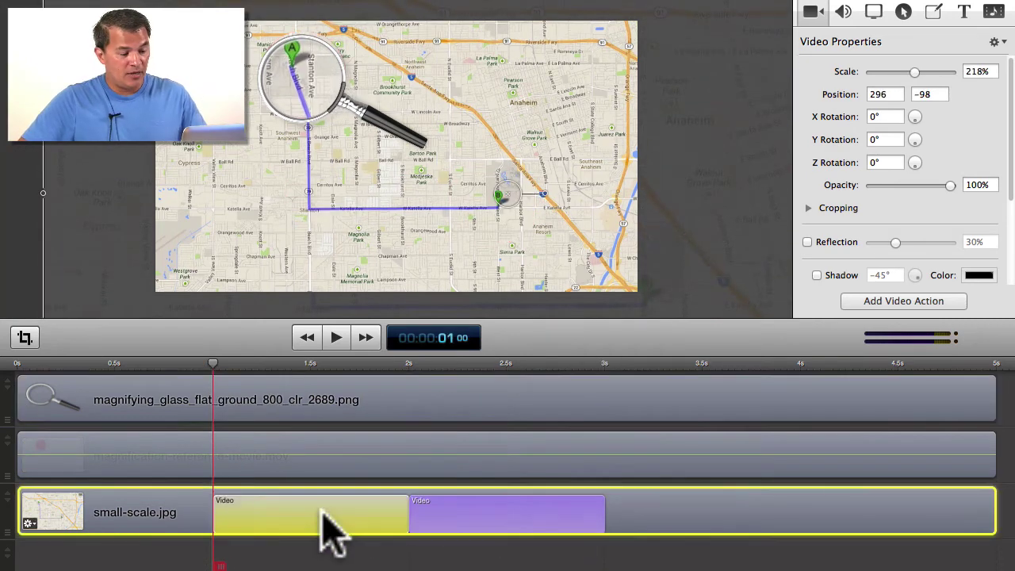
{"action": "left_click", "coordinate": [511, 516]}
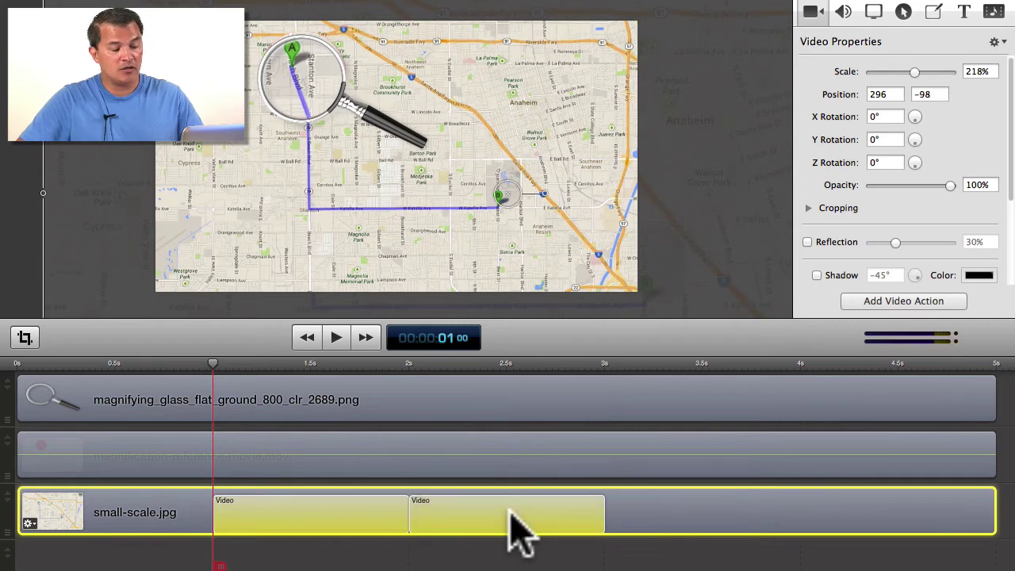
{"action": "right_click", "coordinate": [511, 519]}
{"action": "left_click", "coordinate": [539, 520]}
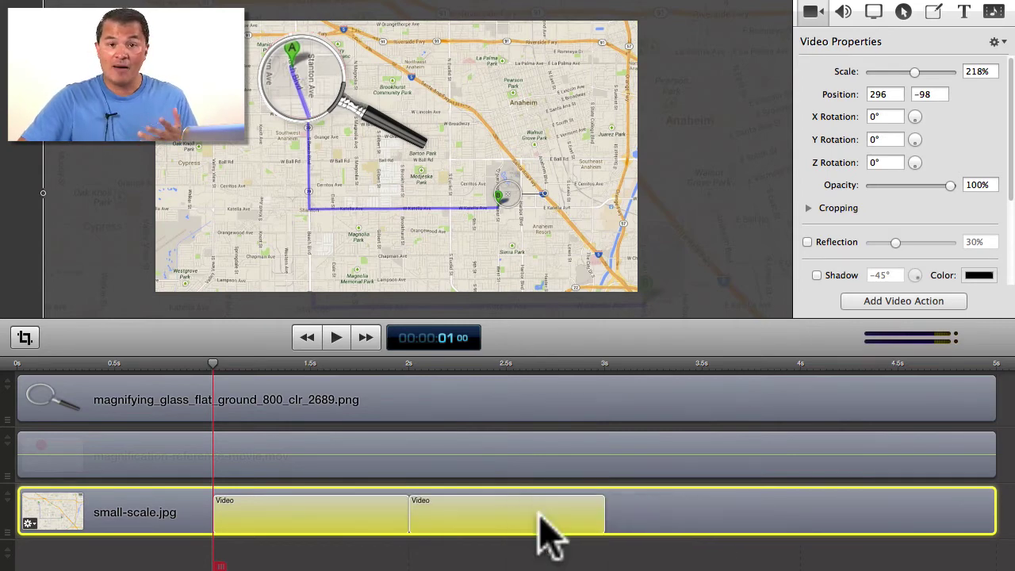
- Paste the two copied video actions onto the magnifying glass clip at 1 second
{"action": "left_click", "coordinate": [410, 401]}
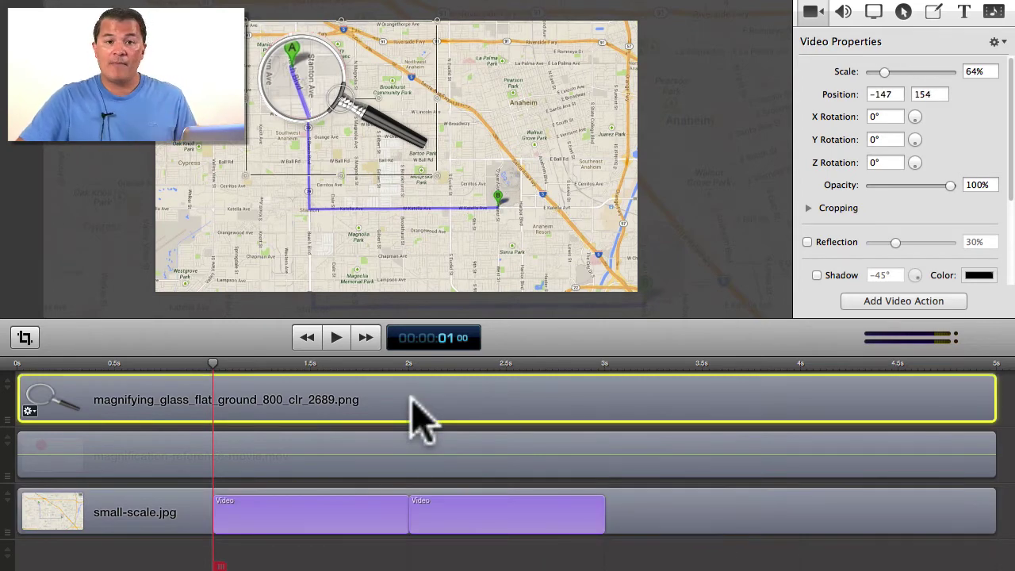
{"action": "right_click", "coordinate": [410, 400]}
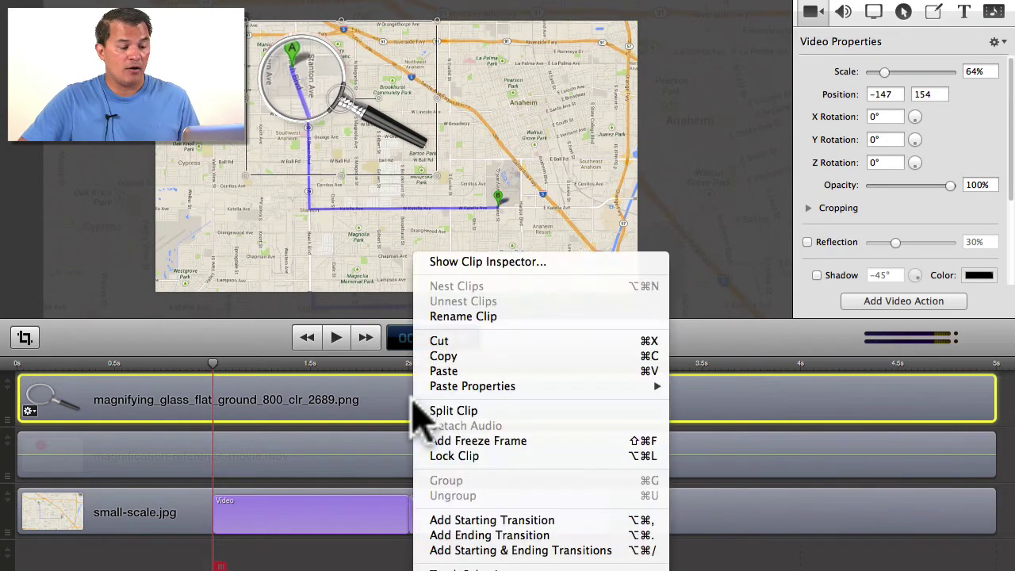
{"action": "left_click", "coordinate": [449, 370]}
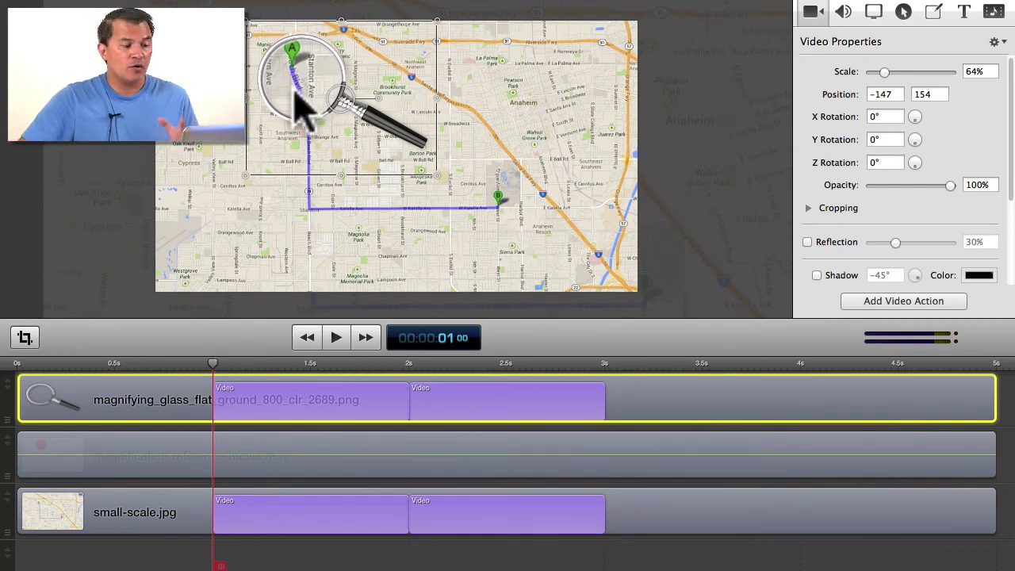
- For the first video action at 2 seconds, set the magnifying glass to 64% scale, about 54° Z rotation and position -137, -45, framing the Stanton circle
{"action": "left_click", "coordinate": [240, 390]}
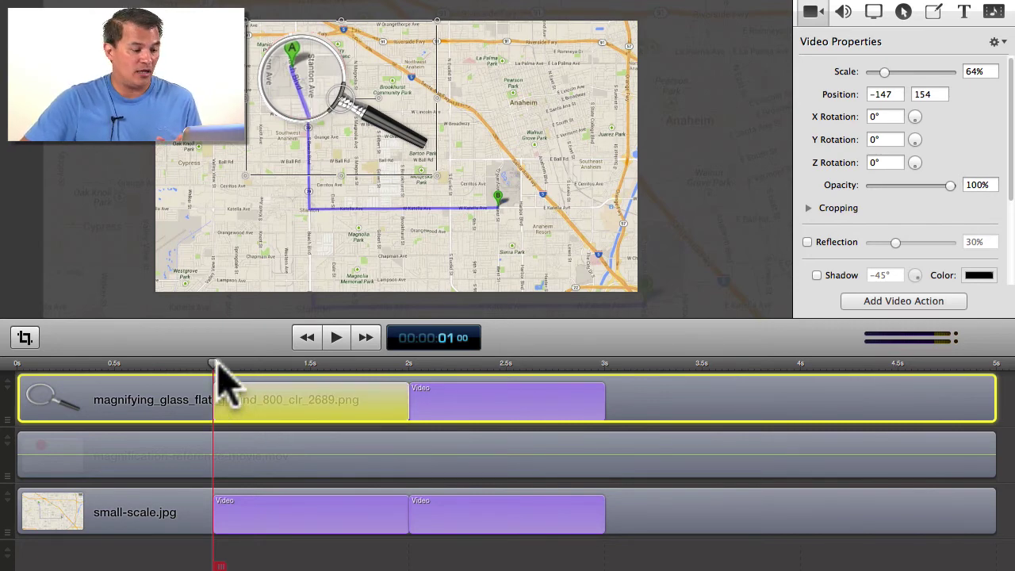
{"action": "left_click_drag", "start_coordinate": [212, 364], "coordinate": [412, 397]}
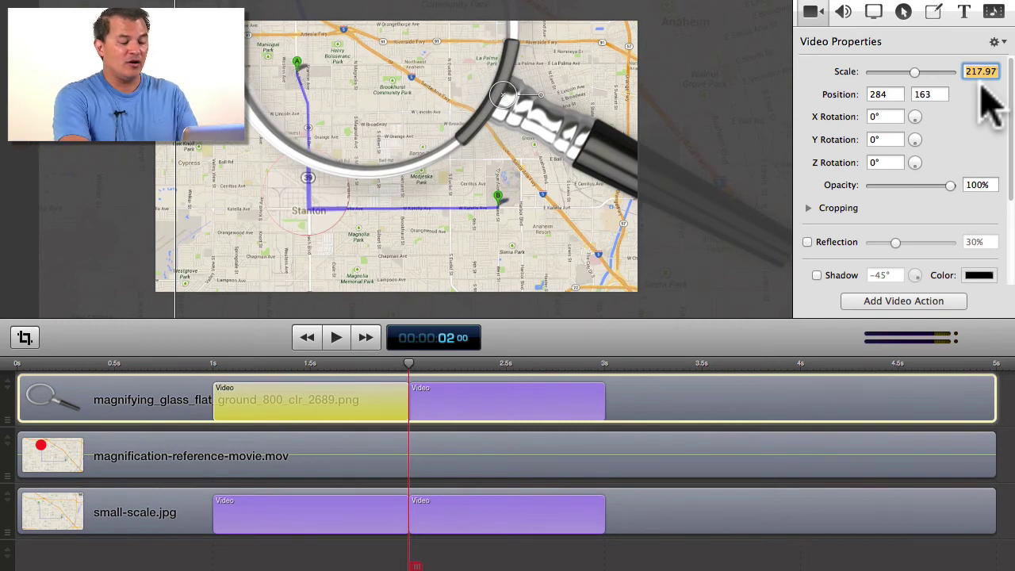
{"action": "key", "text": "Return"}
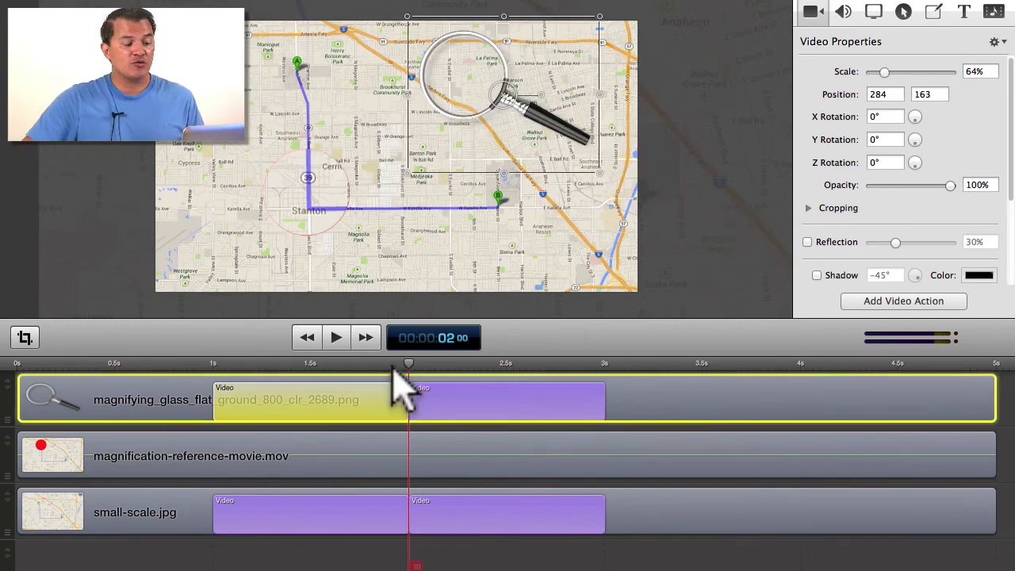
{"action": "left_click_drag", "start_coordinate": [390, 364], "coordinate": [405, 389]}
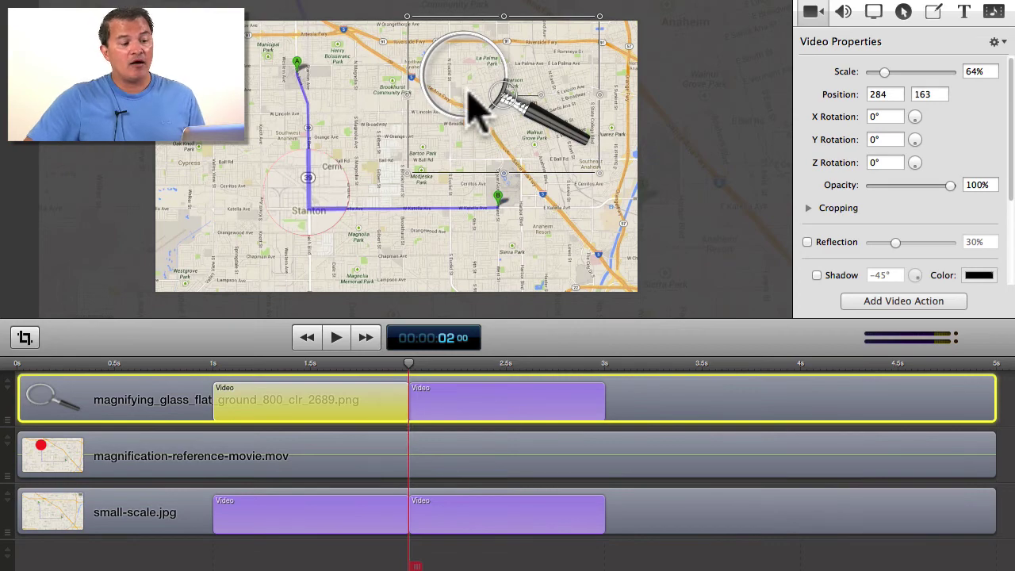
{"action": "left_click_drag", "start_coordinate": [467, 89], "coordinate": [290, 199]}
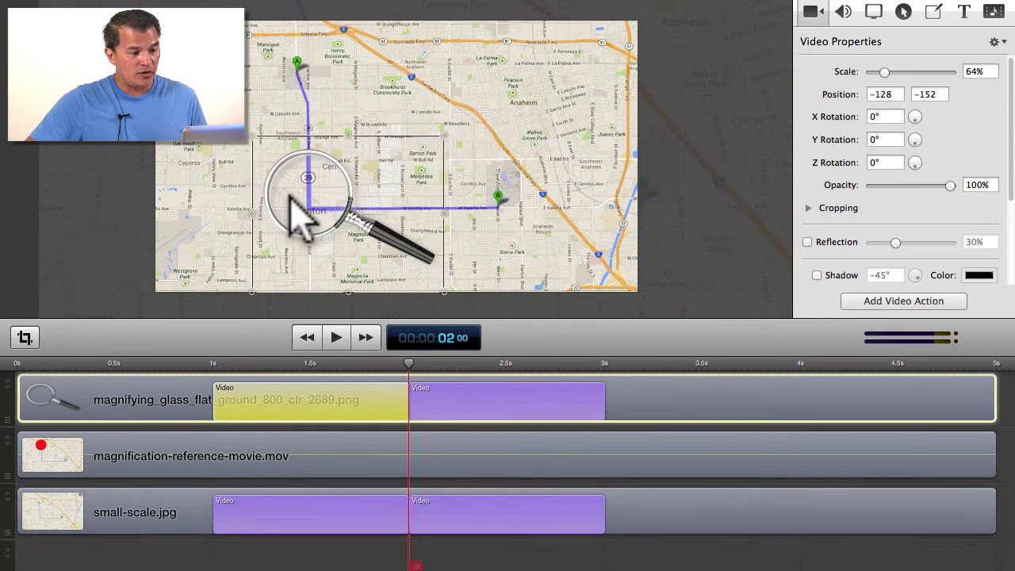
{"action": "mouse_move", "coordinate": [409, 363]}
{"action": "left_mouse_down"}
{"action": "mouse_move", "coordinate": [199, 369]}
{"action": "mouse_move", "coordinate": [256, 365]}
{"action": "mouse_move", "coordinate": [409, 382]}
{"action": "left_mouse_up"}
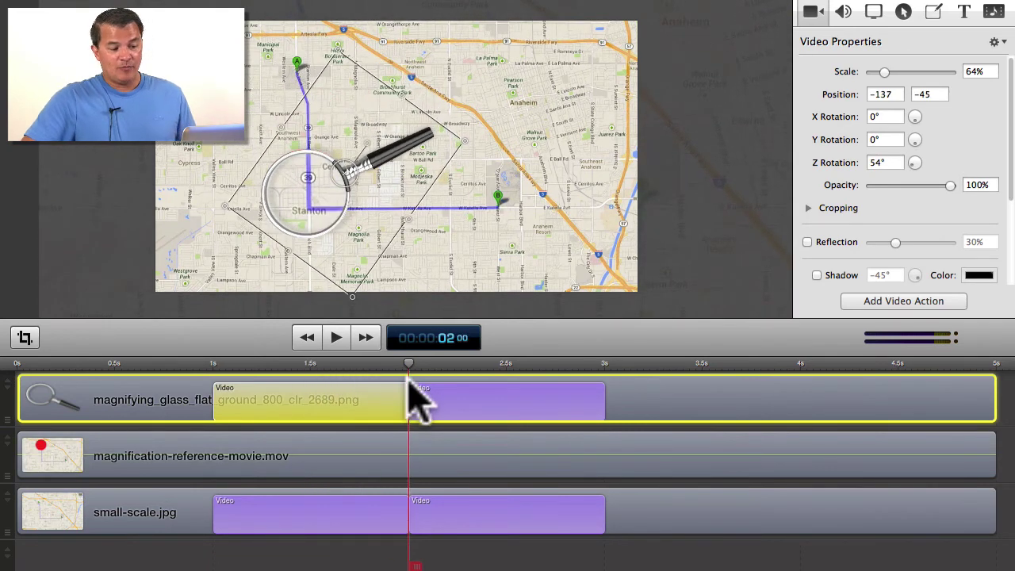
- For the second video action at 3 seconds, set the magnifying glass to 64% scale and position about 374, -173, framing the circle around marker B
{"action": "left_click", "coordinate": [442, 402]}
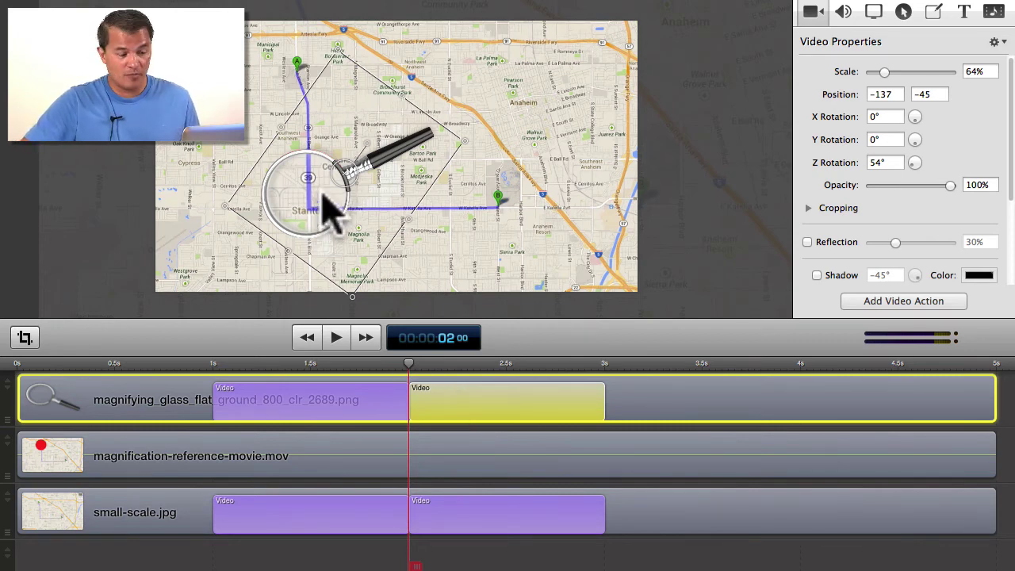
{"action": "left_click_drag", "start_coordinate": [411, 367], "coordinate": [603, 380]}
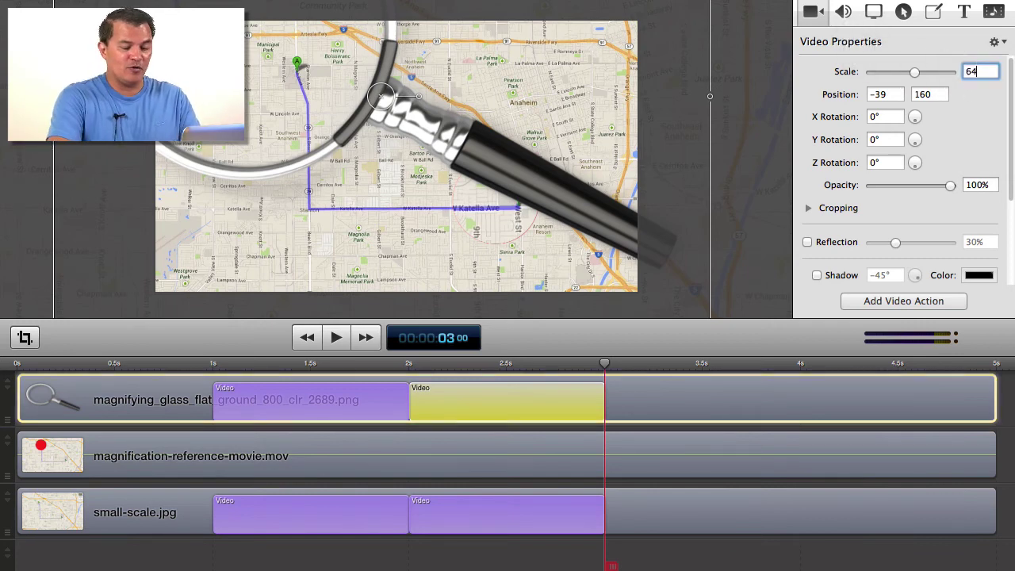
{"action": "key", "text": "Return"}
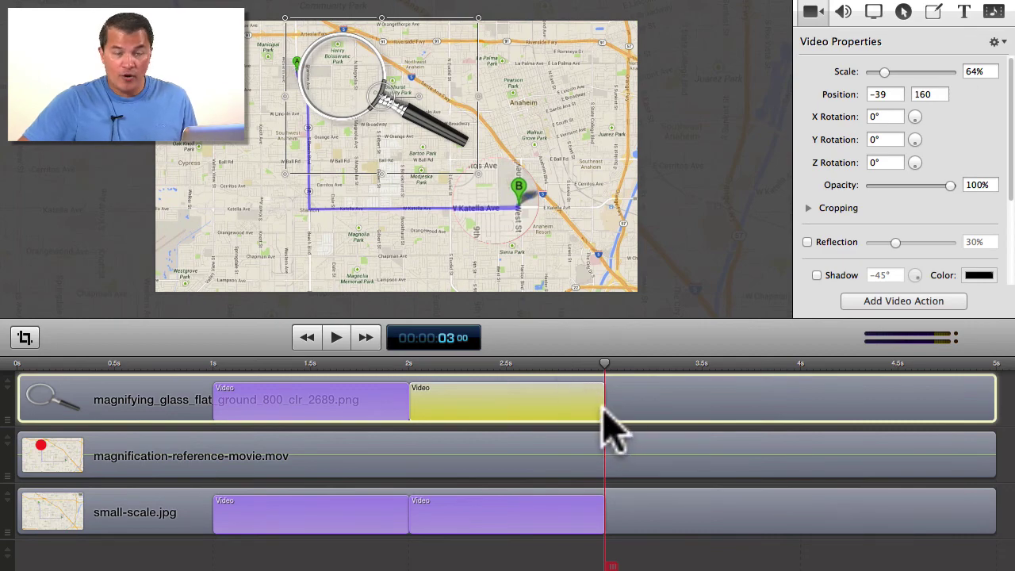
{"action": "mouse_move", "coordinate": [329, 89]}
{"action": "left_mouse_down"}
{"action": "mouse_move", "coordinate": [367, 124]}
{"action": "mouse_move", "coordinate": [518, 168]}
{"action": "mouse_move", "coordinate": [405, 177]}
{"action": "mouse_move", "coordinate": [321, 203]}
{"action": "mouse_move", "coordinate": [478, 208]}
{"action": "mouse_move", "coordinate": [519, 200]}
{"action": "mouse_move", "coordinate": [507, 211]}
{"action": "left_mouse_up"}
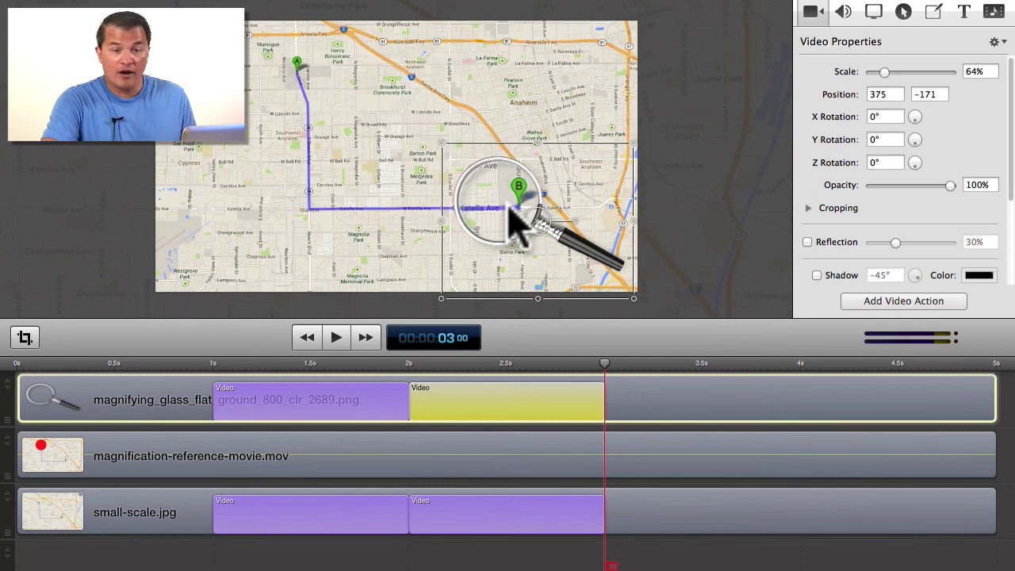
- Preview the timeline animation, and play final-magnifying-glass-effect.mp4 from the magnify-glass-map-effect-sf folder in Finder
{"action": "key", "text": "space"}
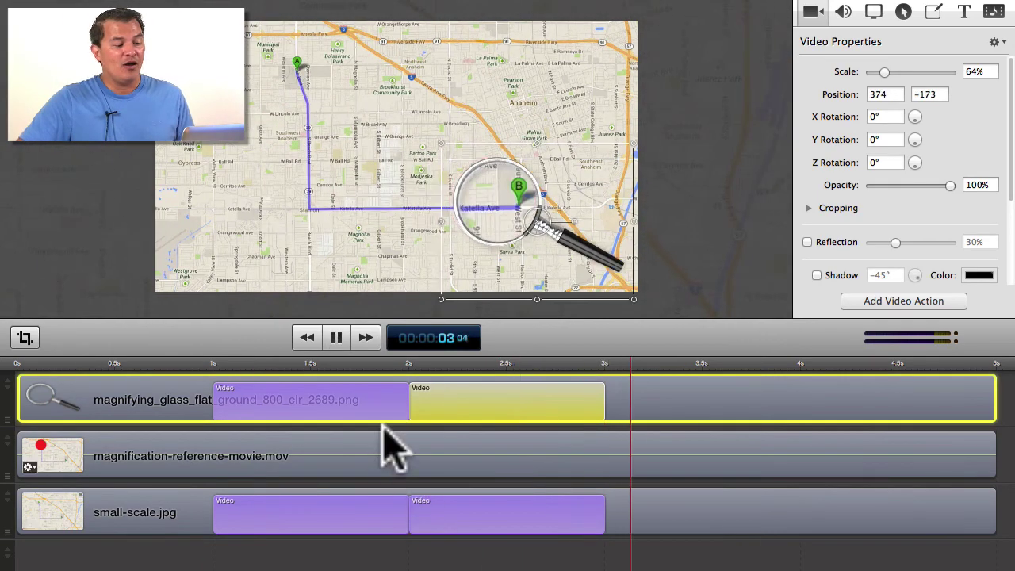
{"action": "left_click", "coordinate": [336, 338]}
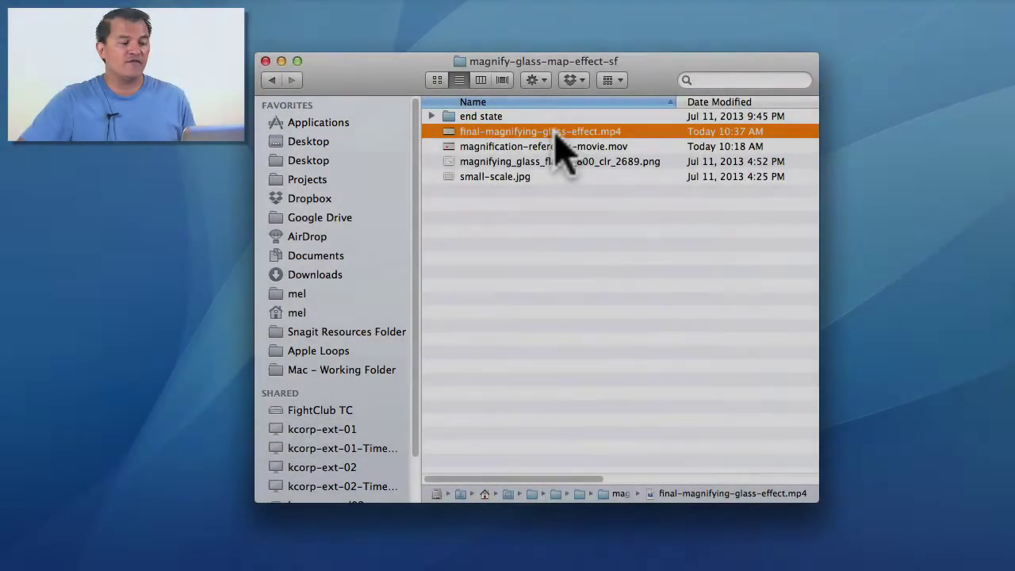
{"action": "double_click", "coordinate": [555, 131]}
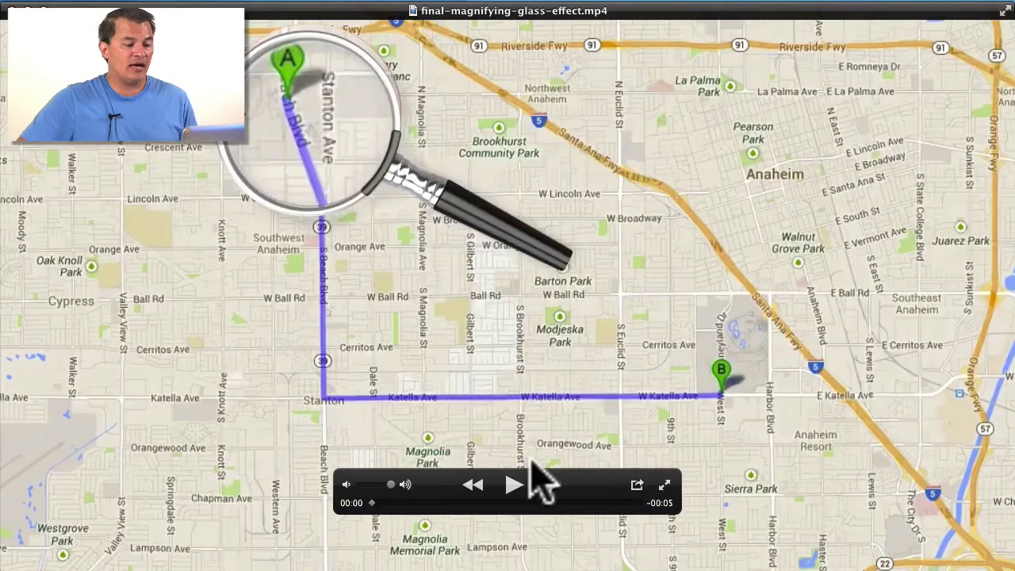
{"action": "left_click", "coordinate": [514, 486]}
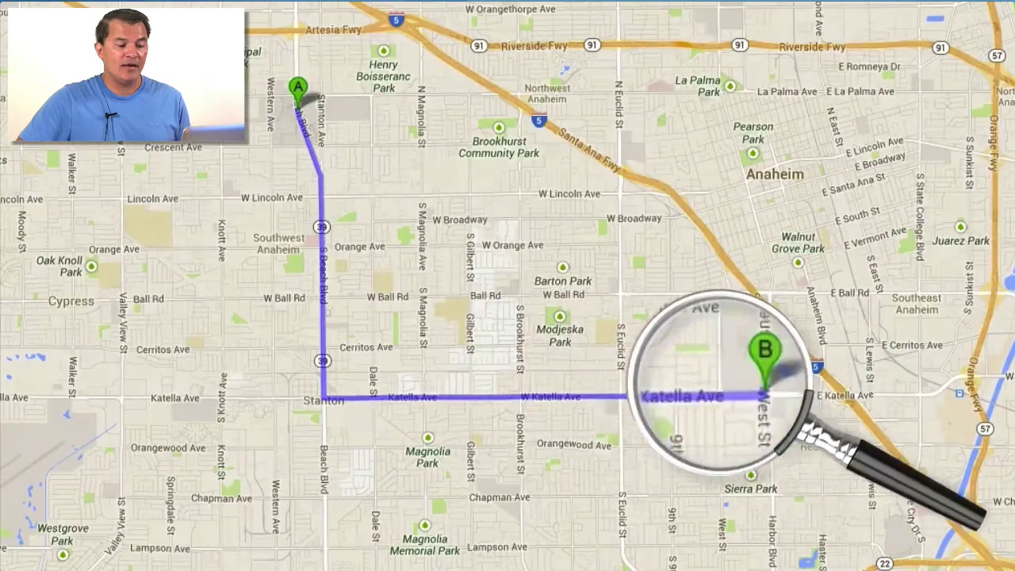
{"action": "mouse_move", "coordinate": [529, 516]}
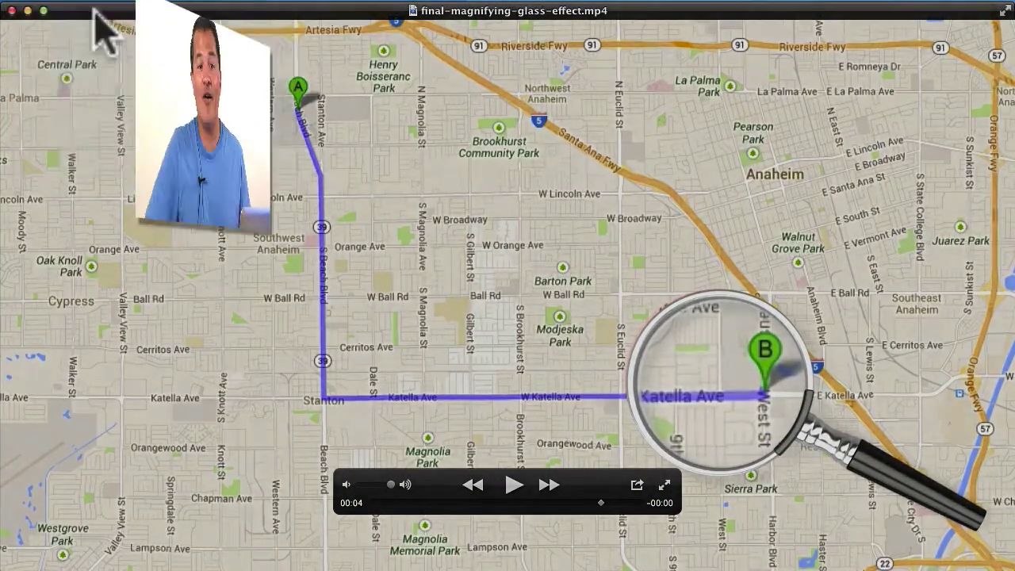